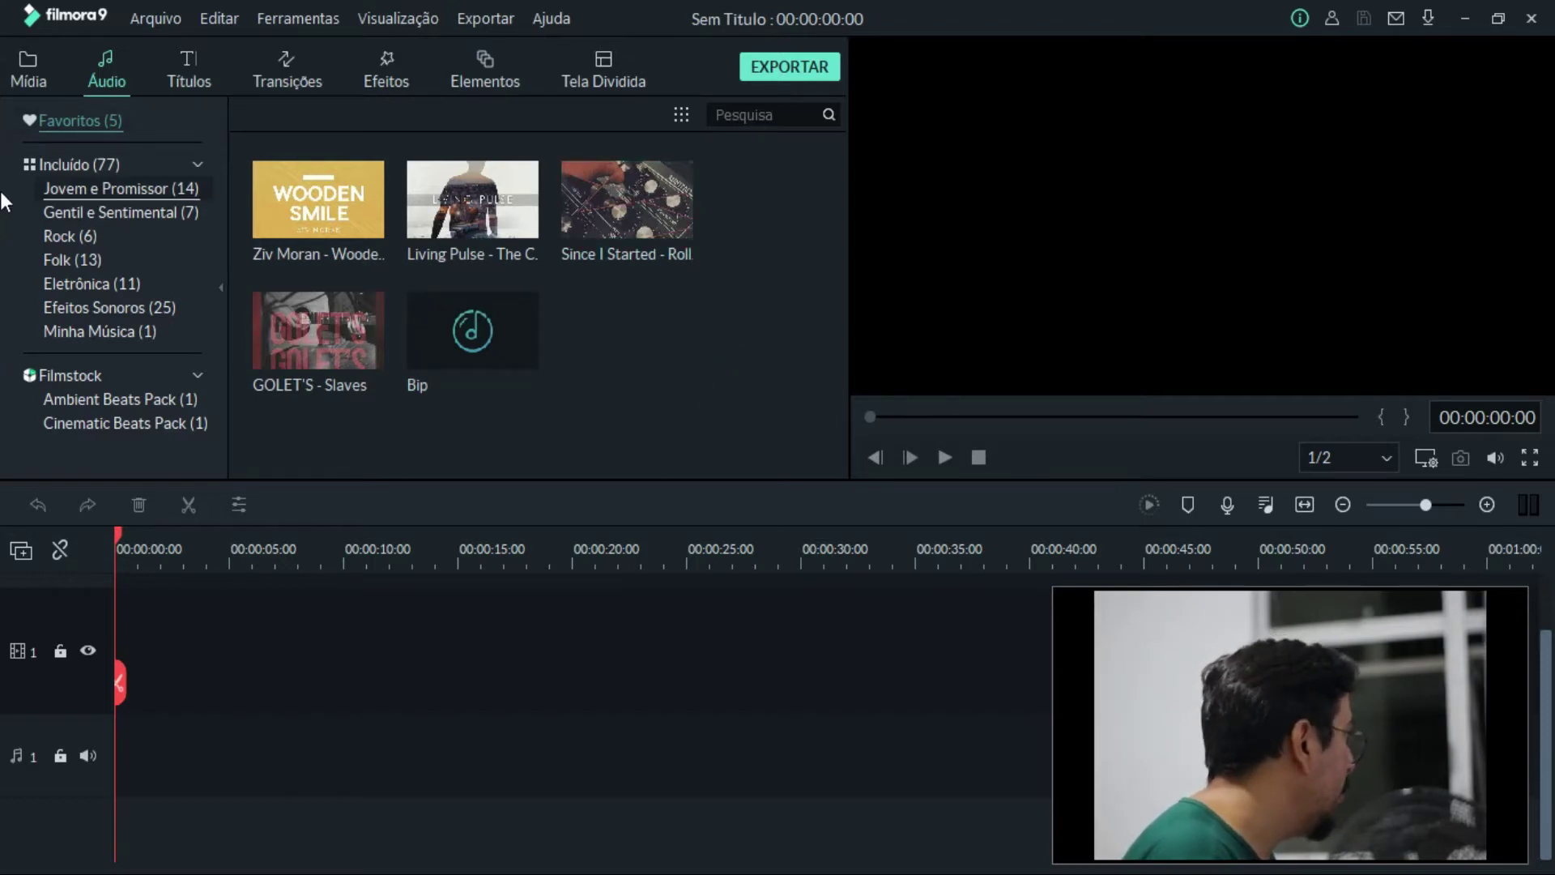
# Browse the full collection of included music and sounds in the audio library.
pyautogui.click(4, 166)
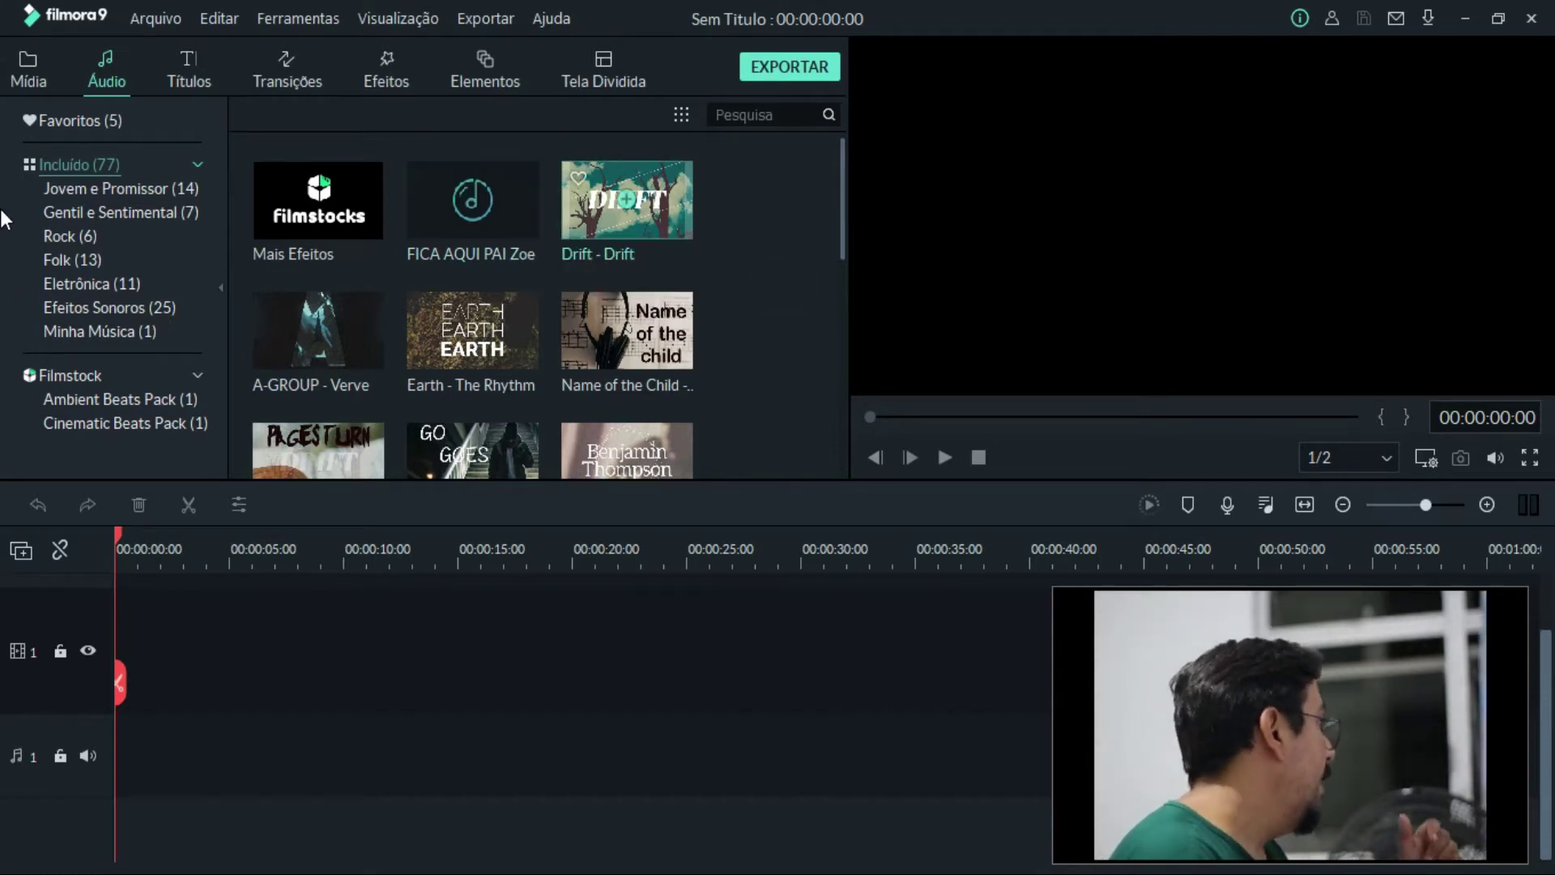
pyautogui.scroll(-3, 627, 243)
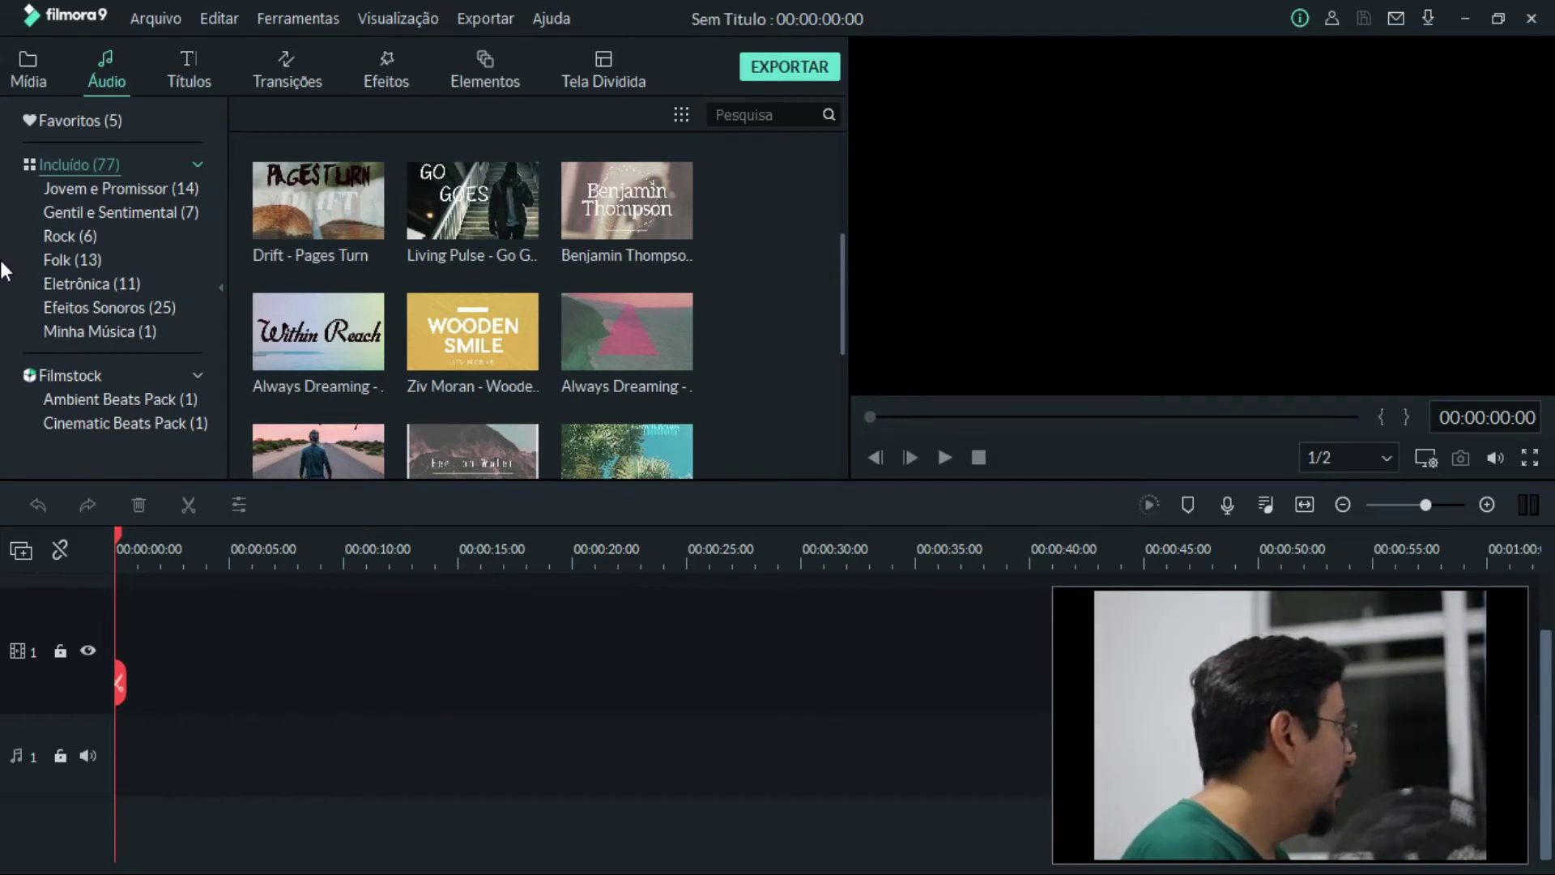
pyautogui.scroll(-10, 1, 264)
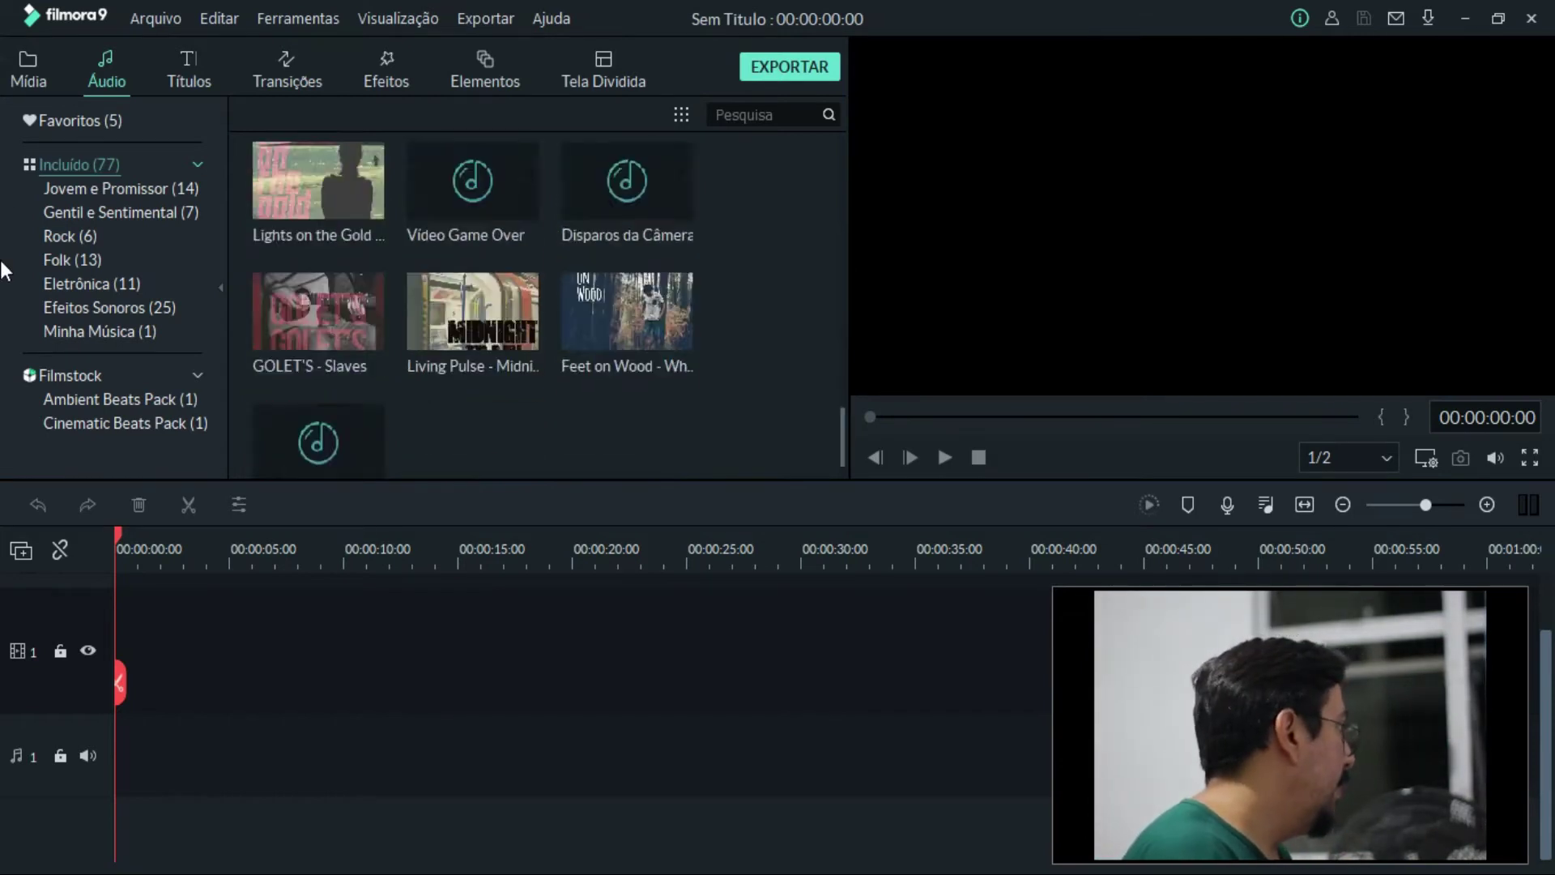
pyautogui.scroll(10, 2, 305)
# Look through the Efeitos Sonoros category and the Filmstock Cinematic Beats and Ambient Beats audio packs.
pyautogui.click(3, 308)
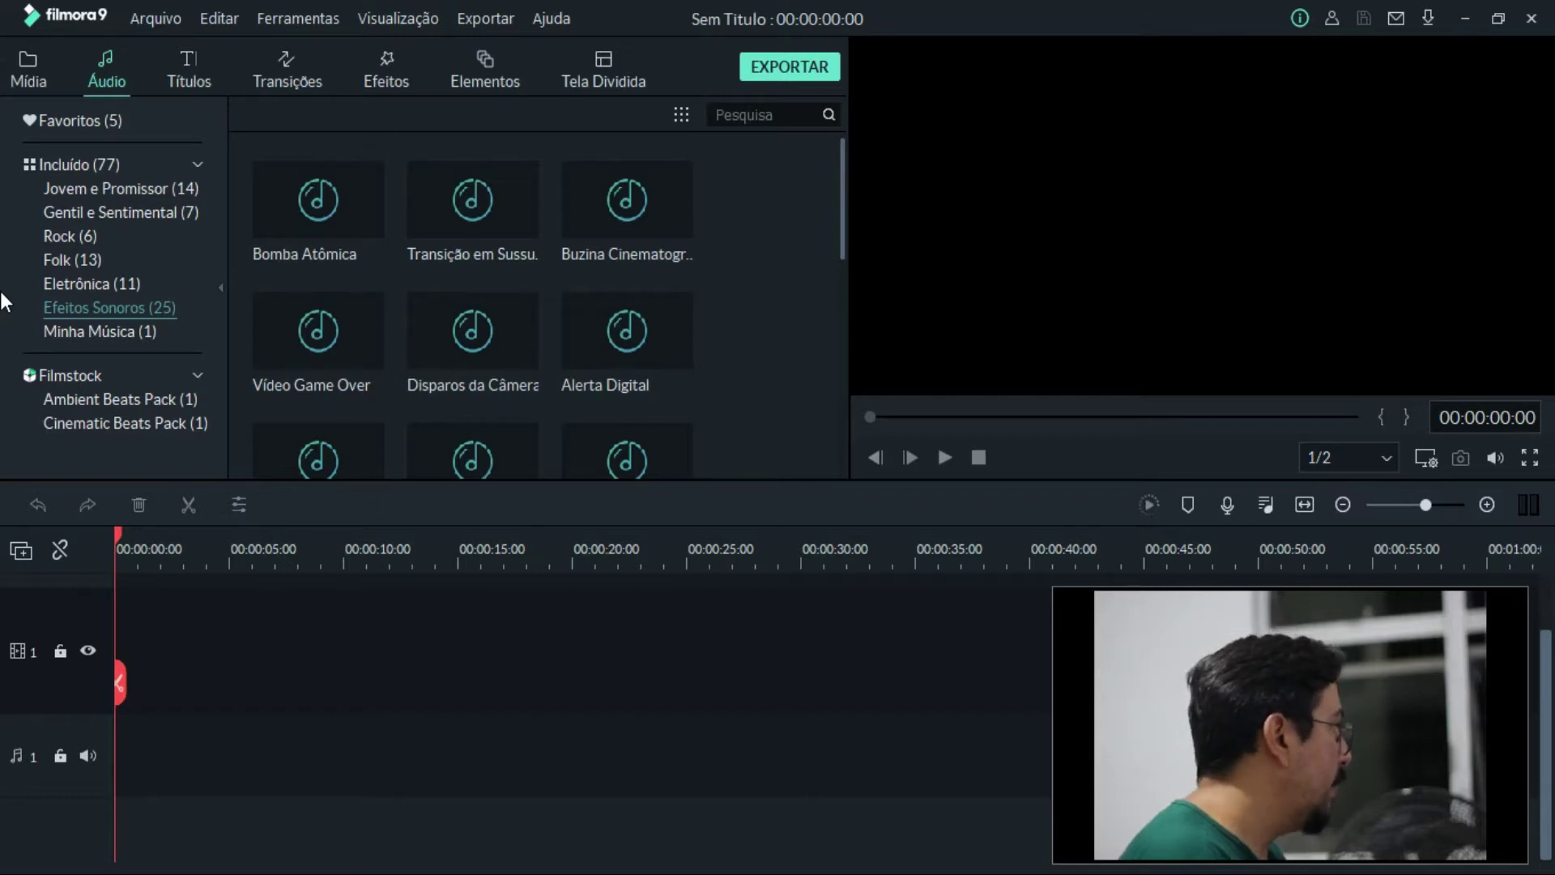
pyautogui.scroll(-6, 2, 276)
pyautogui.click(3, 422)
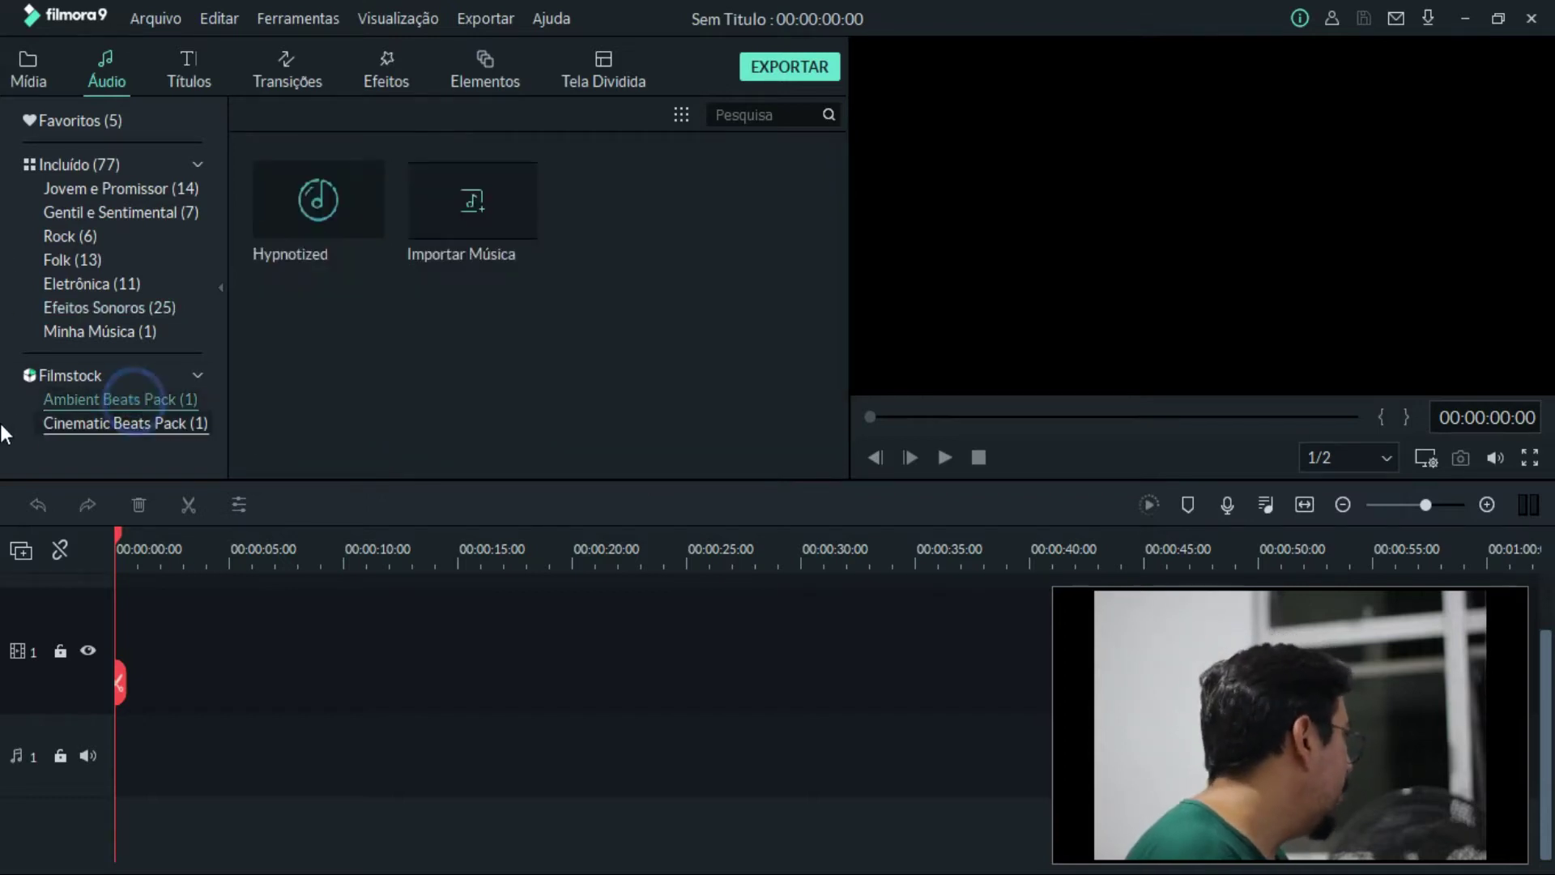
pyautogui.click(2, 399)
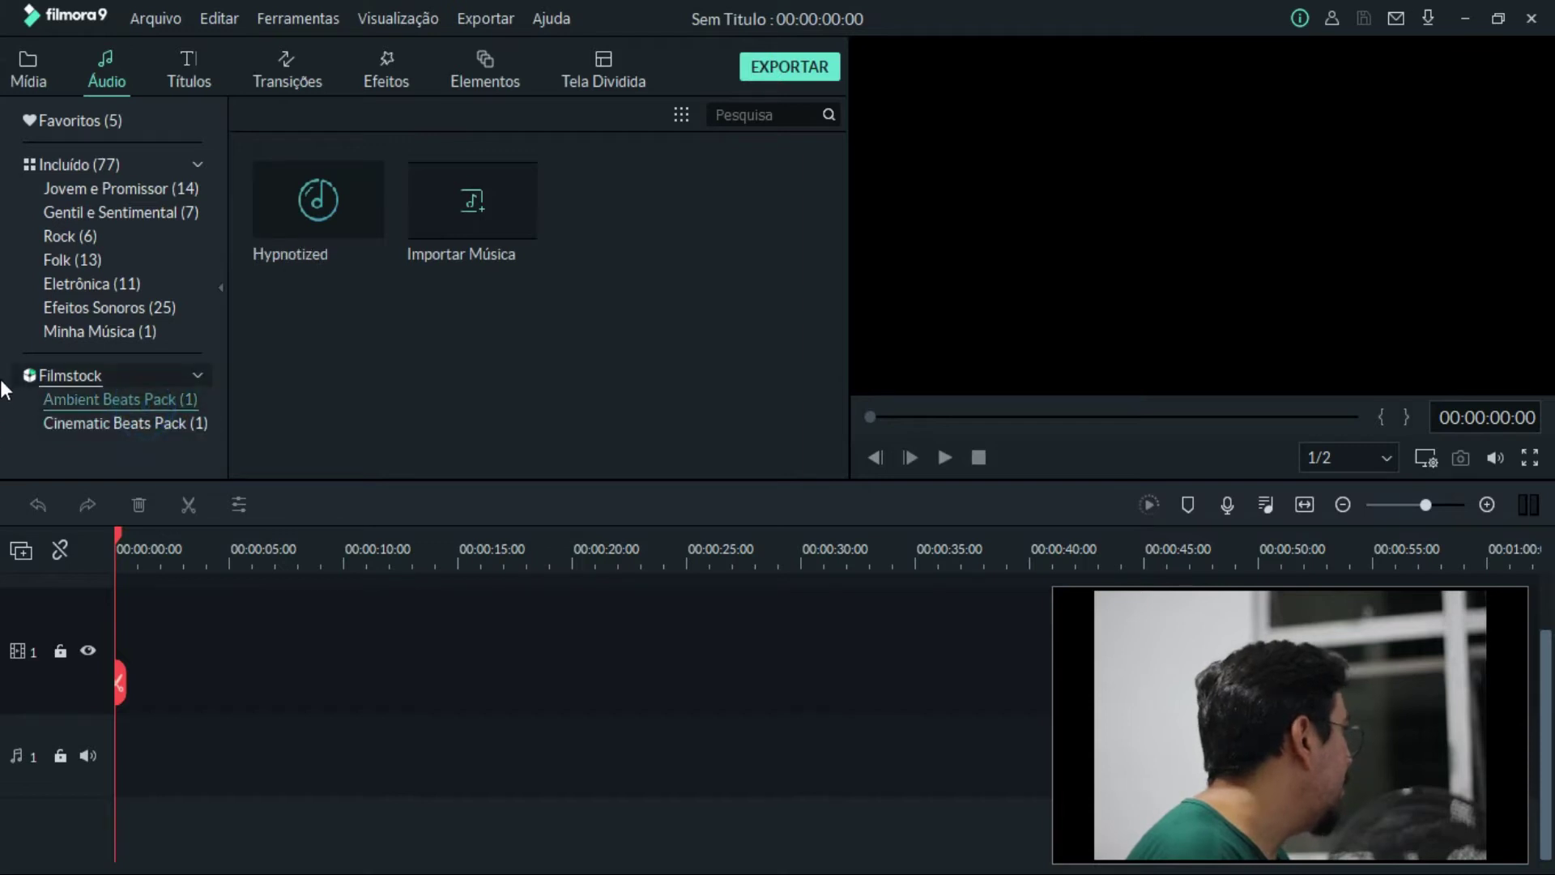
pyautogui.click(143, 379)
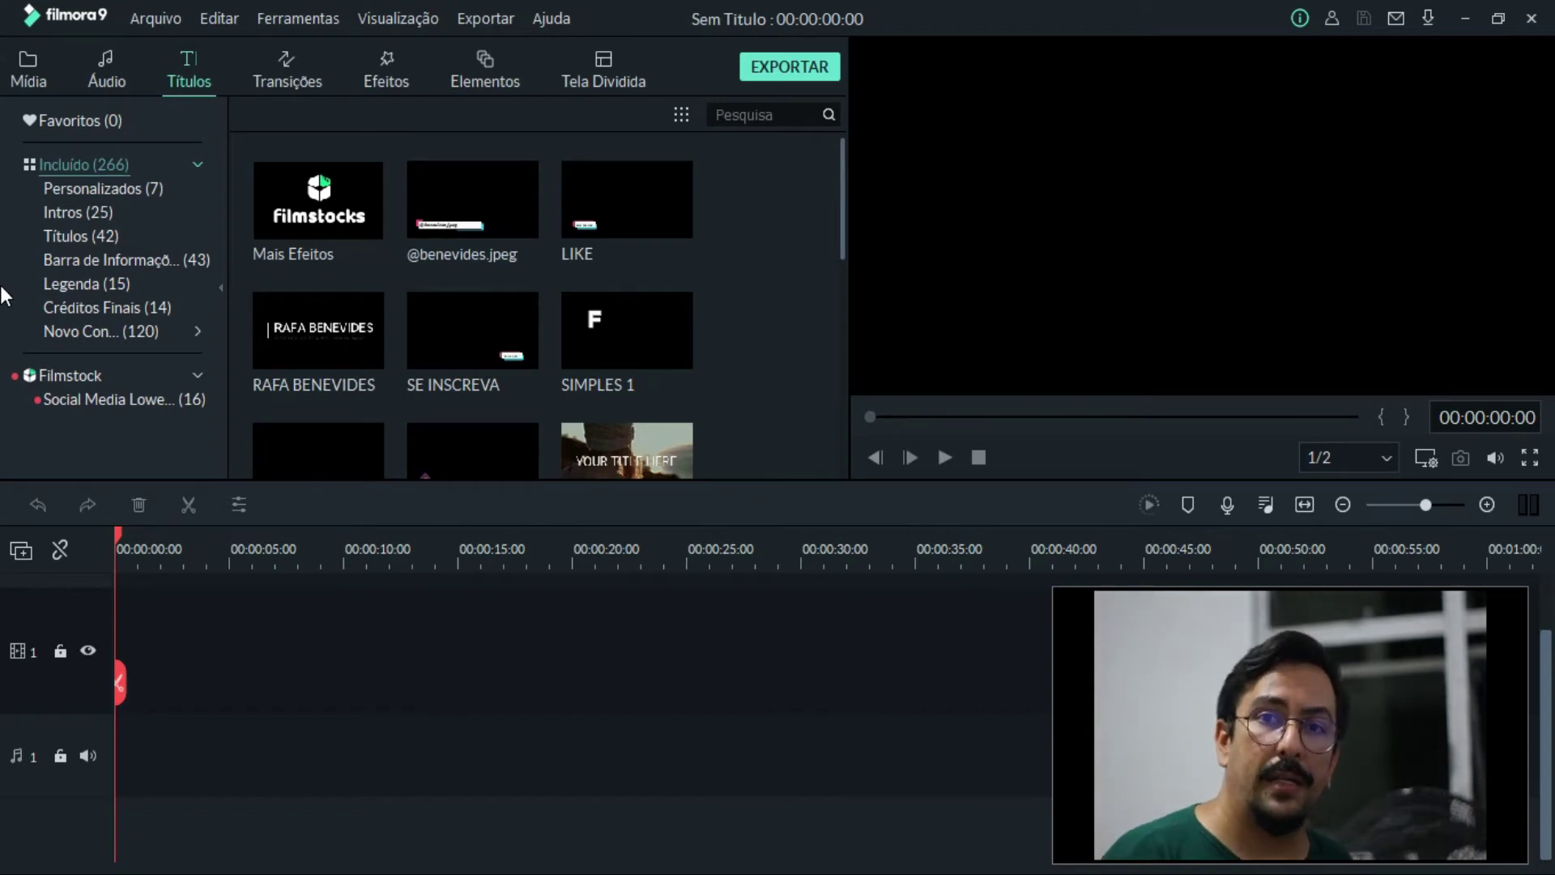
# Browse the title templates in the Personalizados category and the full Incluído collection.
pyautogui.scroll(-3, 472, 302)
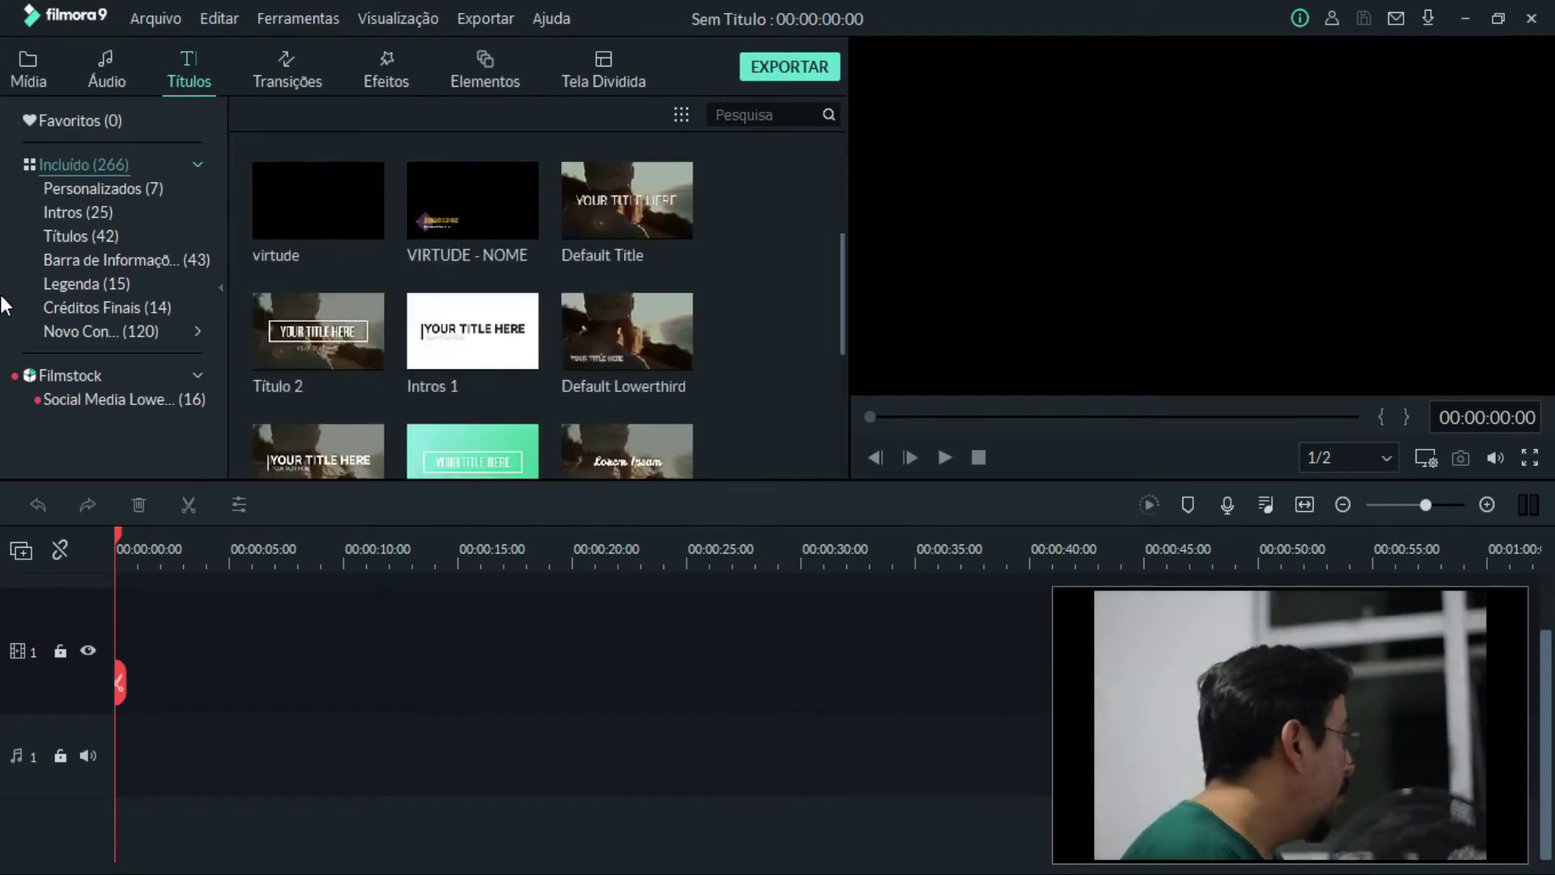
pyautogui.click(69, 190)
pyautogui.click(107, 163)
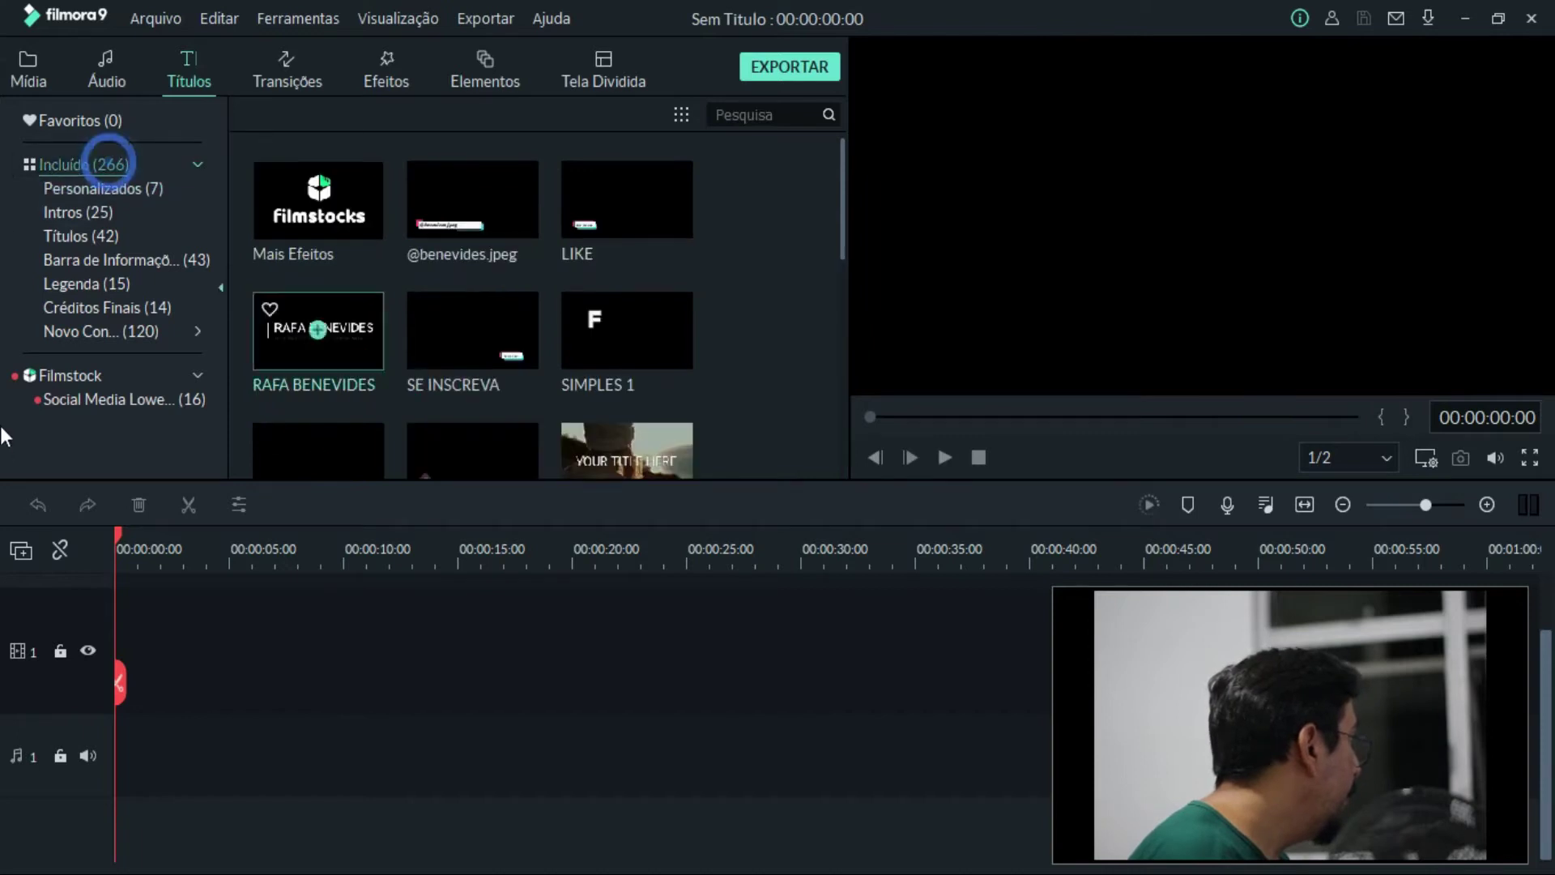
pyautogui.scroll(-2, 535, 308)
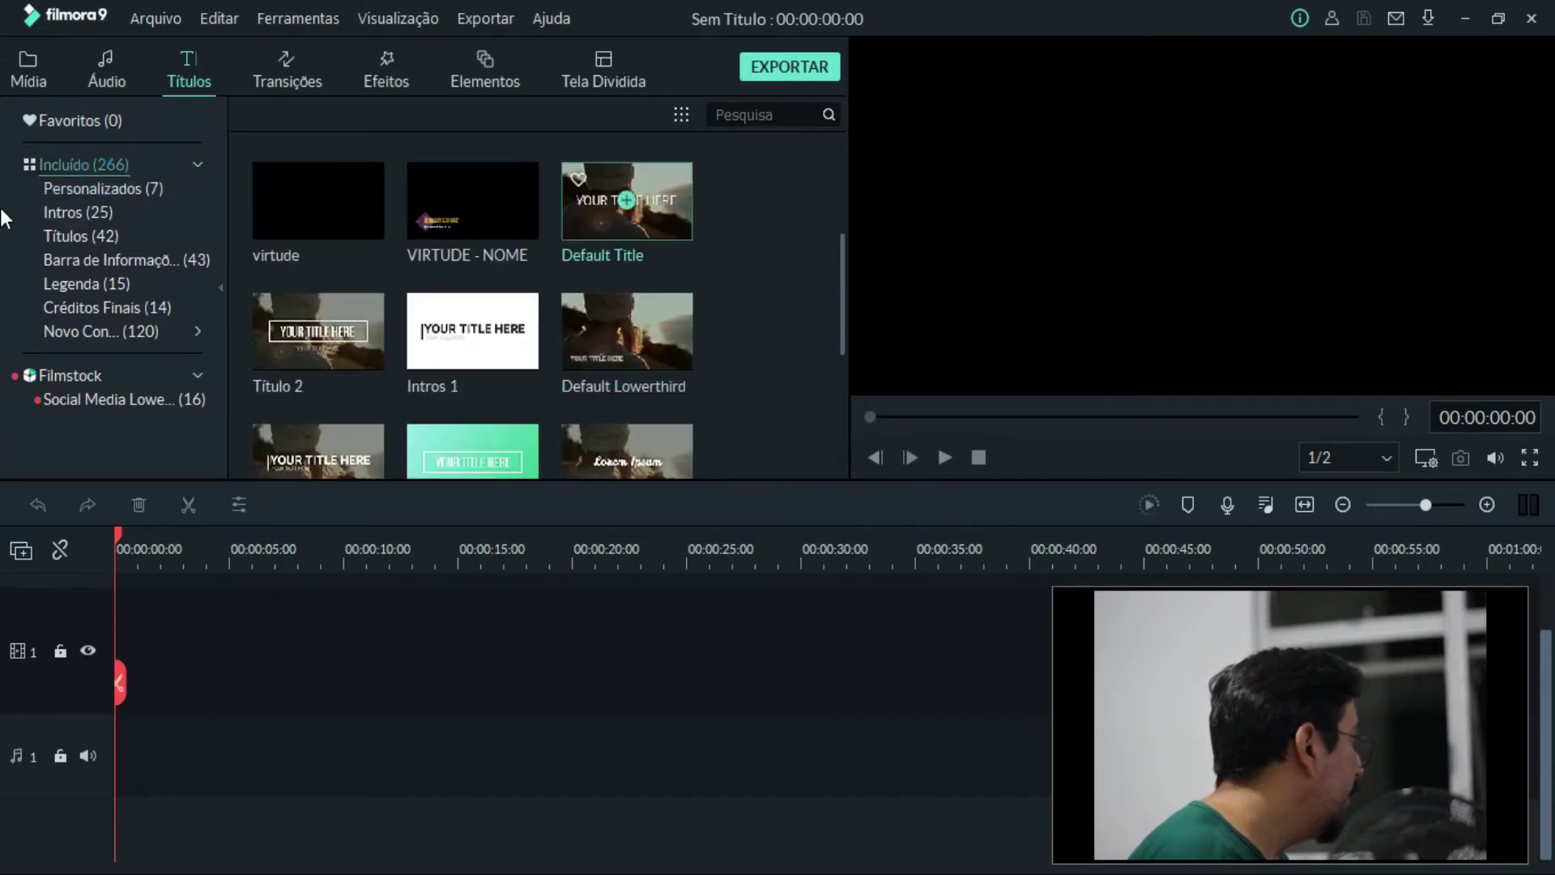
# Preview the Default Title, Título 2, Intros 1 and Default Lowerthird title templates.
pyautogui.doubleClick(670, 228)
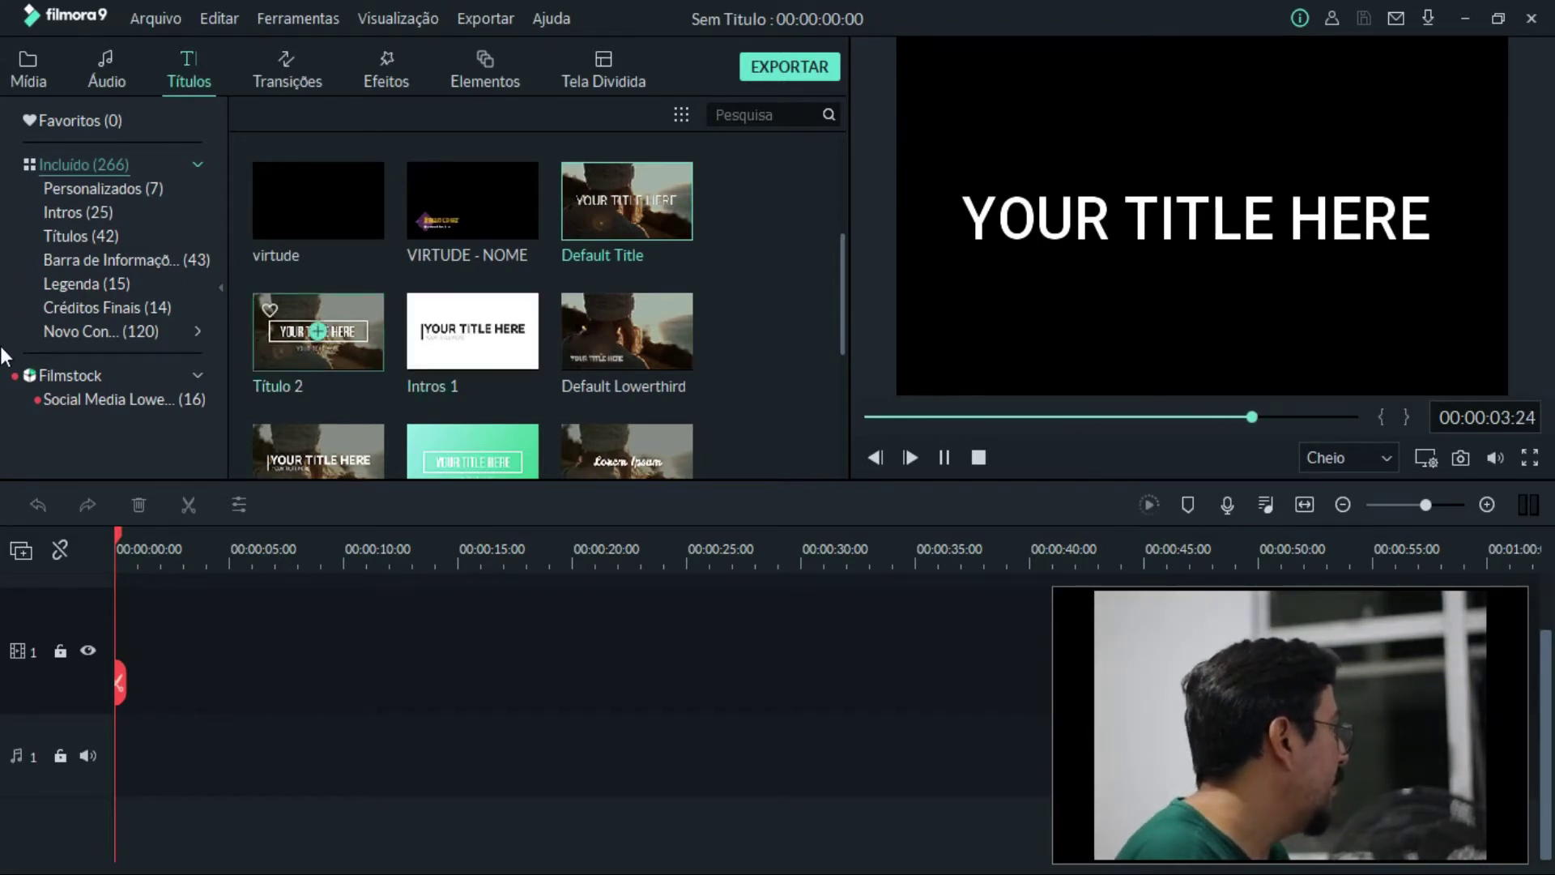
pyautogui.doubleClick(341, 353)
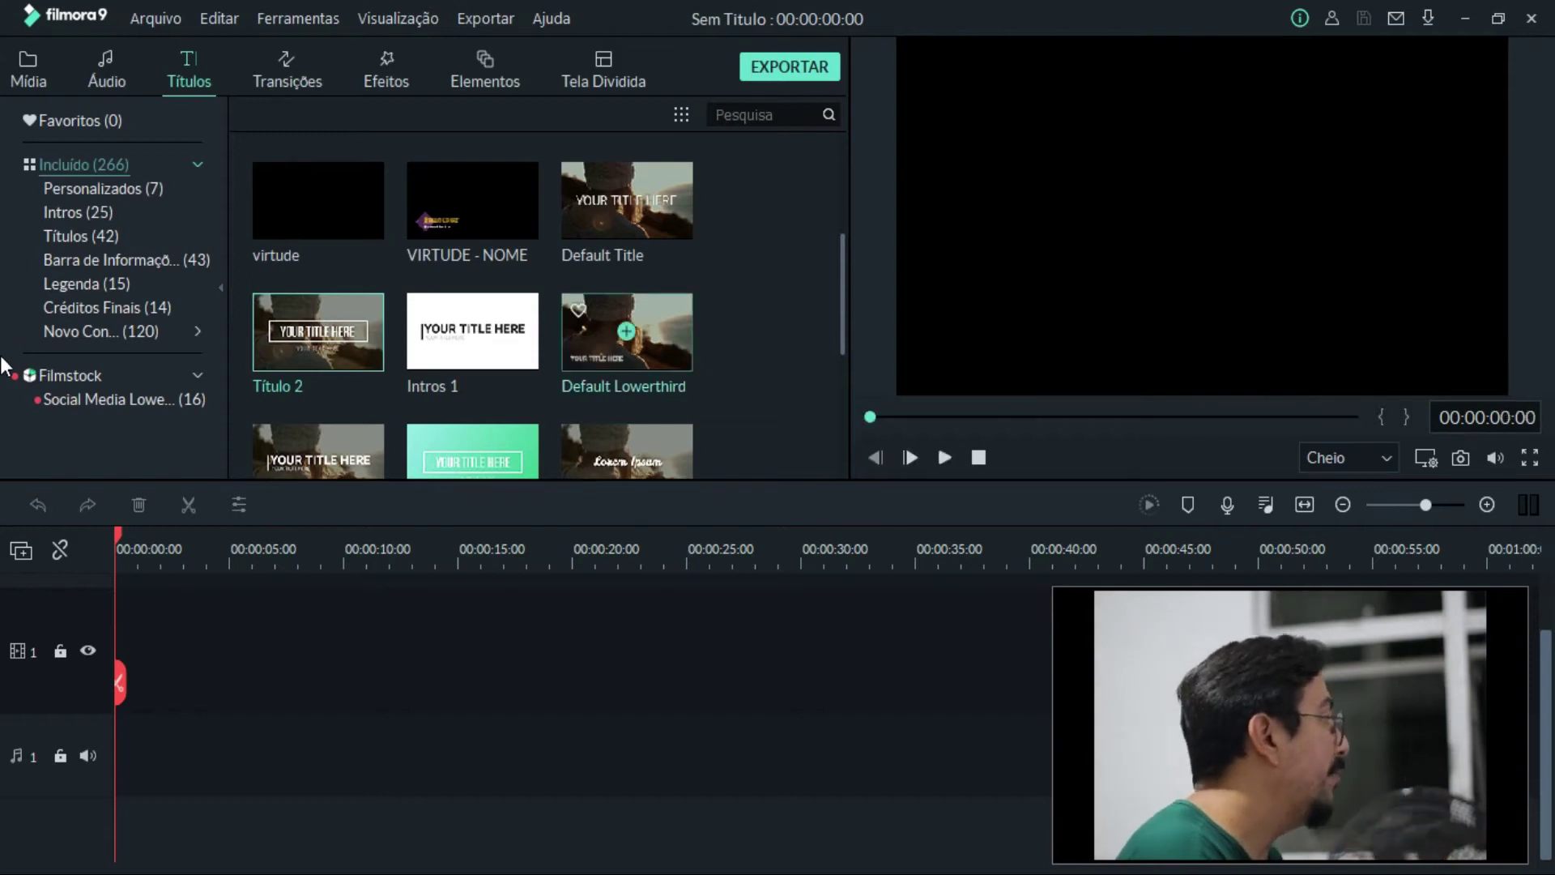
pyautogui.click(521, 347)
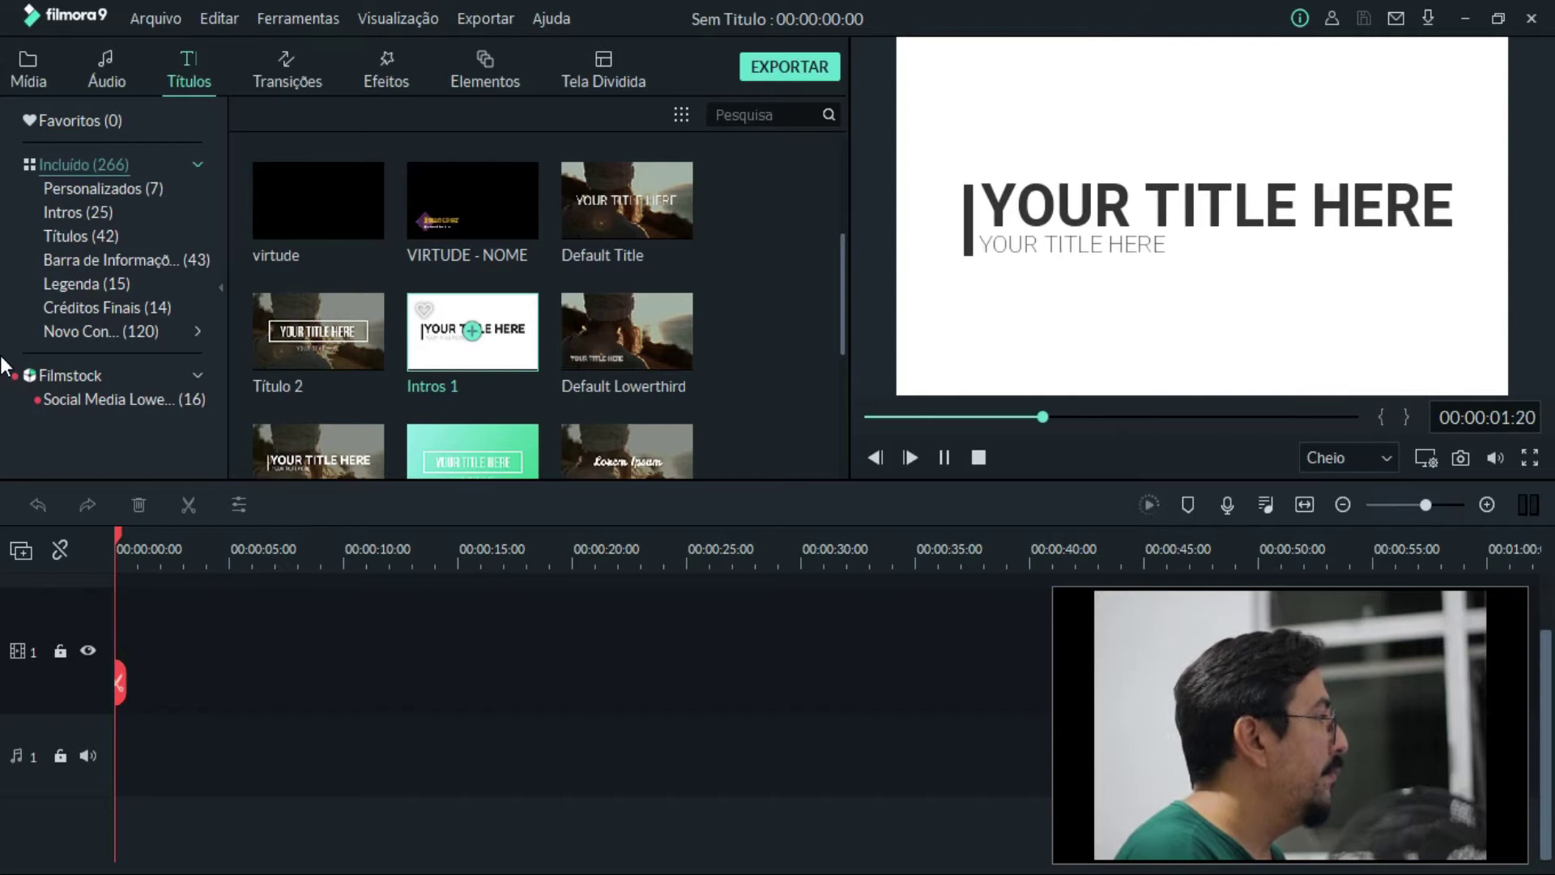
pyautogui.click(627, 332)
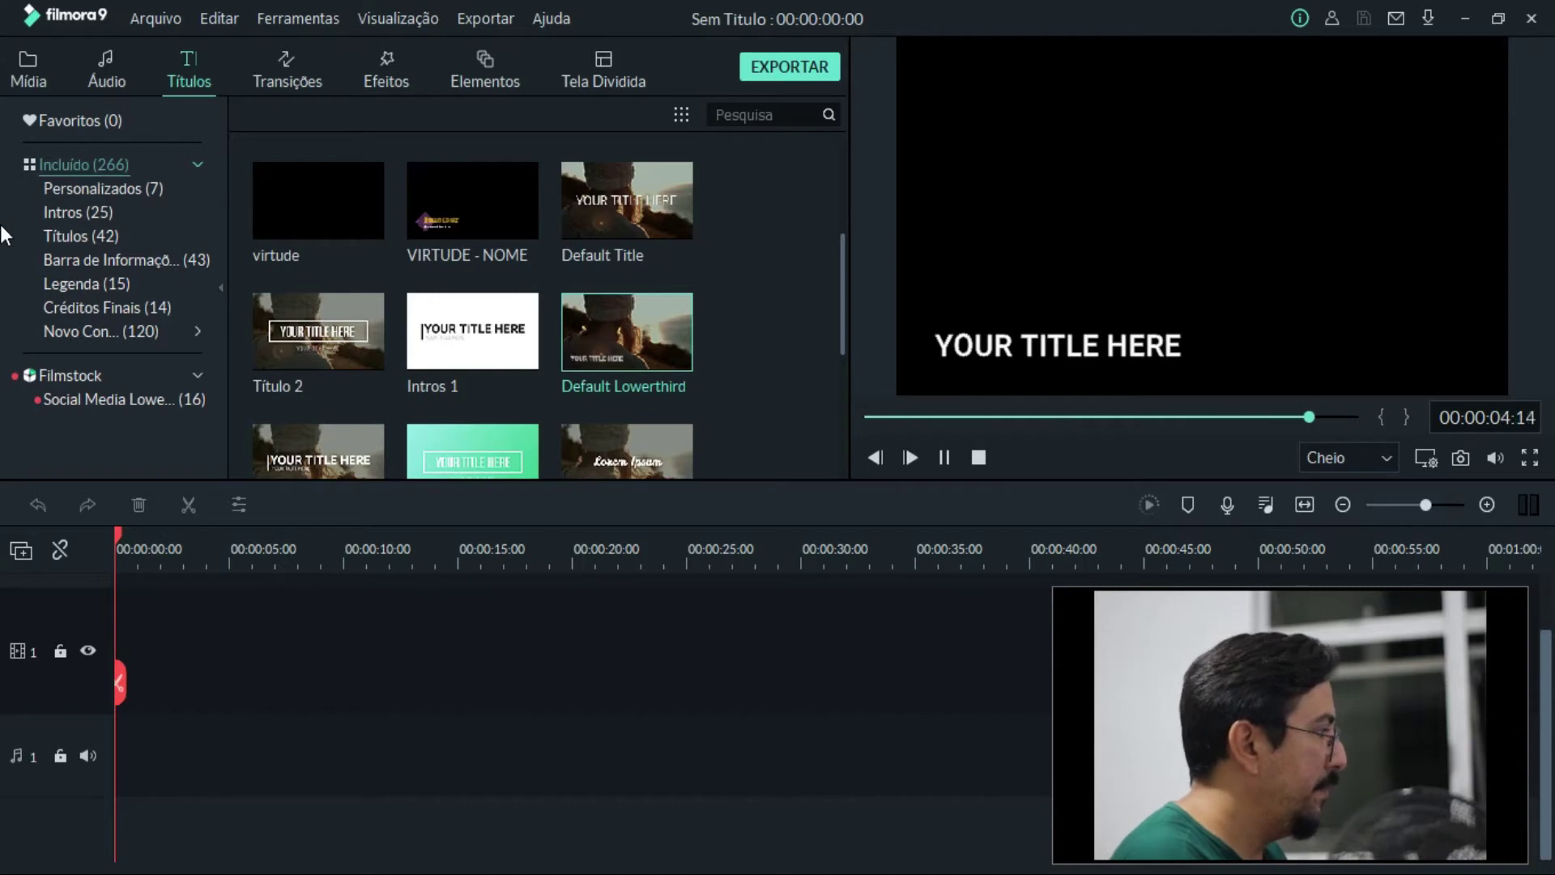
pyautogui.click(792, 292)
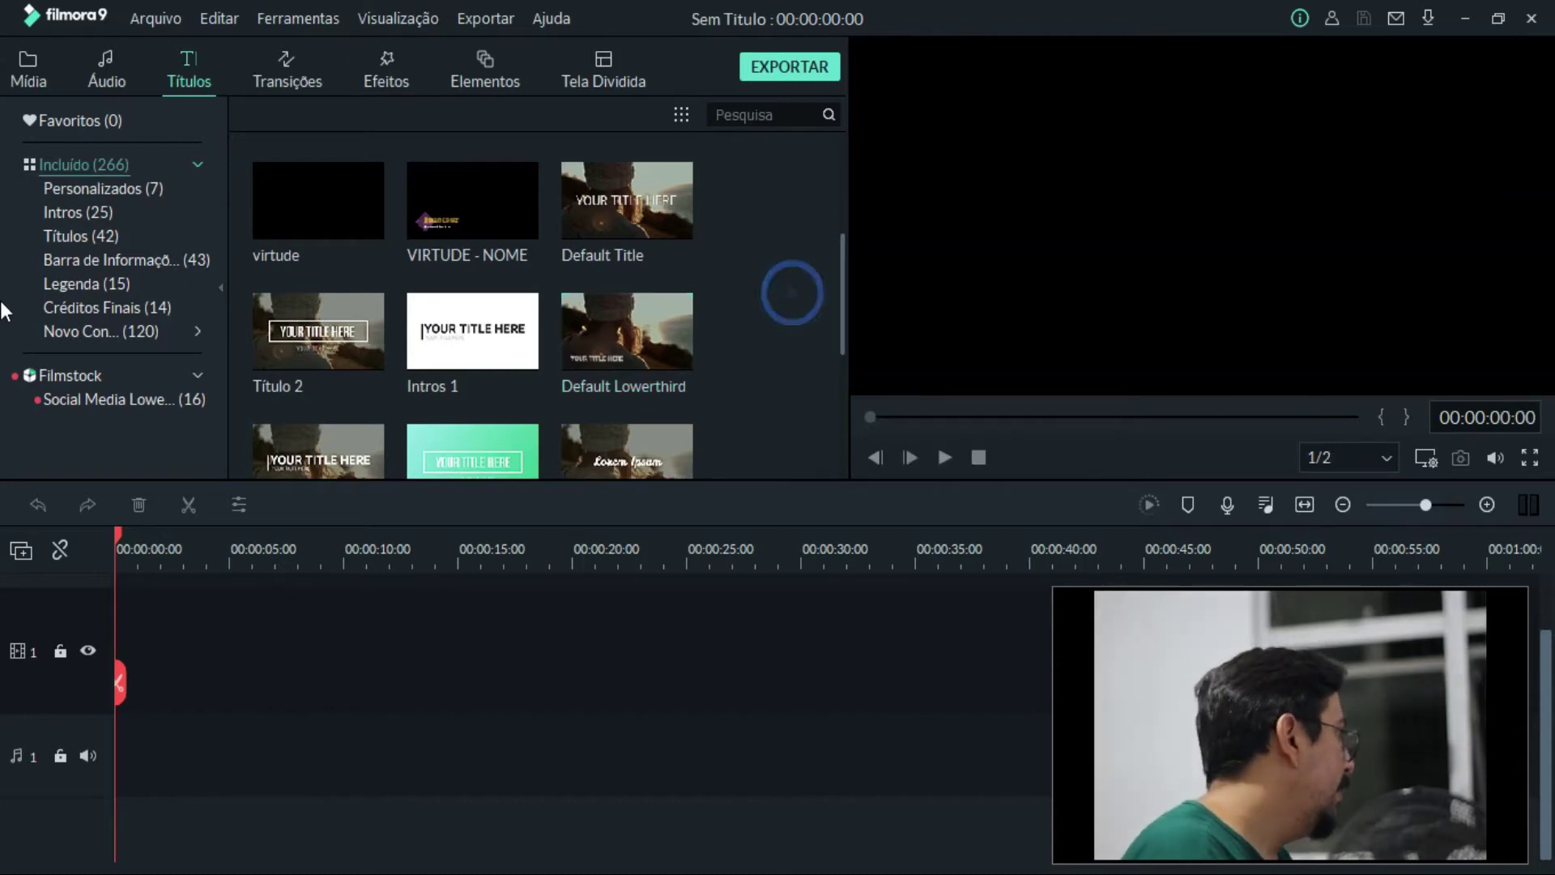
# Preview the Intros 2, Título 6 and Intros 10 title templates.
pyautogui.scroll(-3, 729, 295)
pyautogui.click(522, 224)
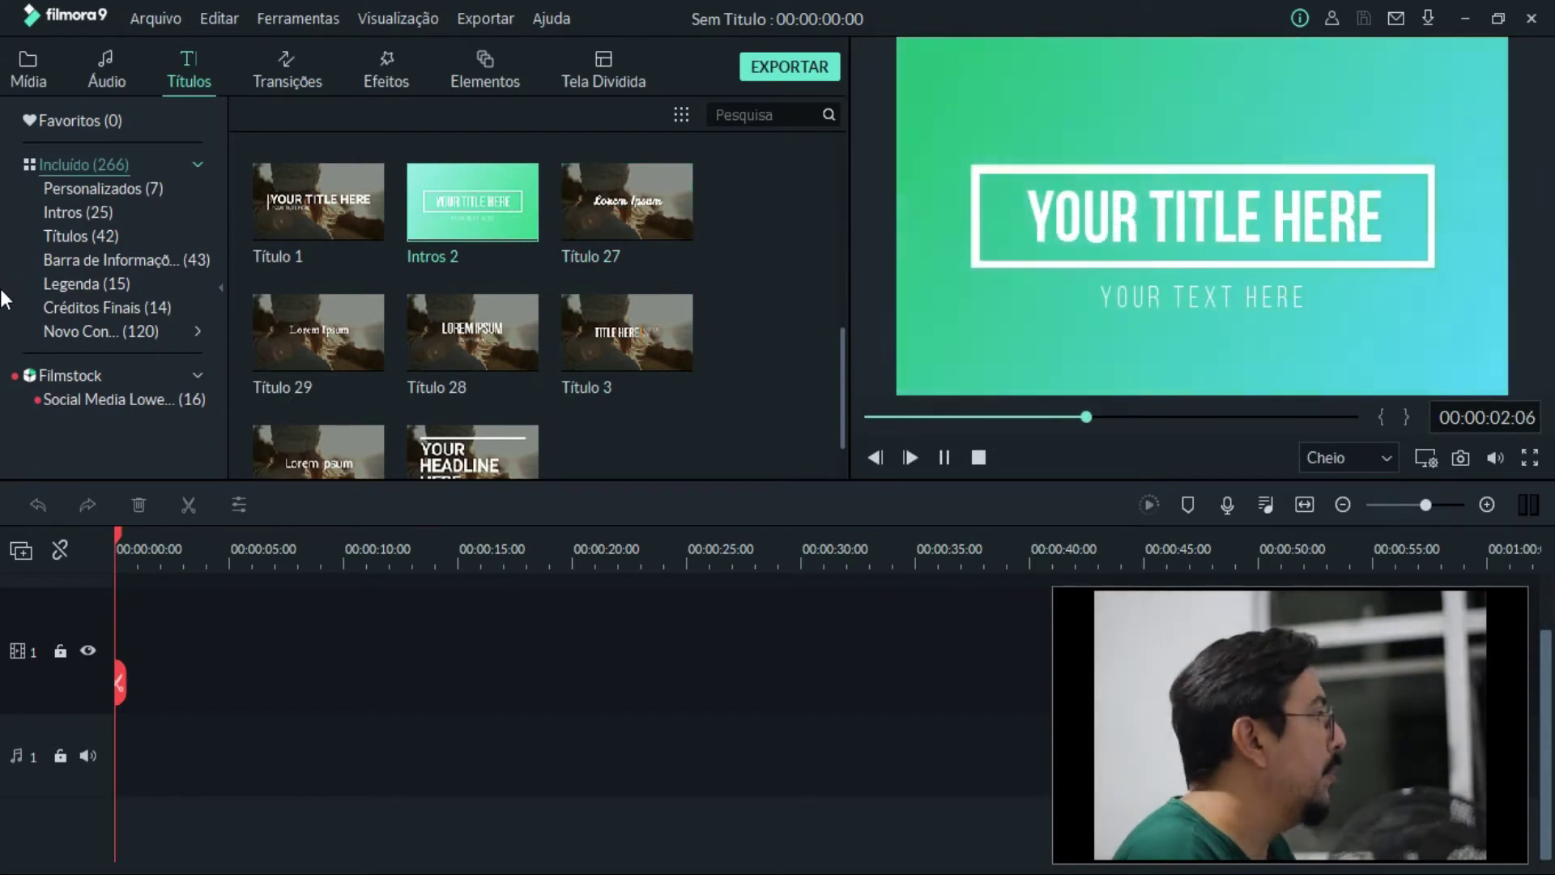
pyautogui.scroll(-2, 2, 325)
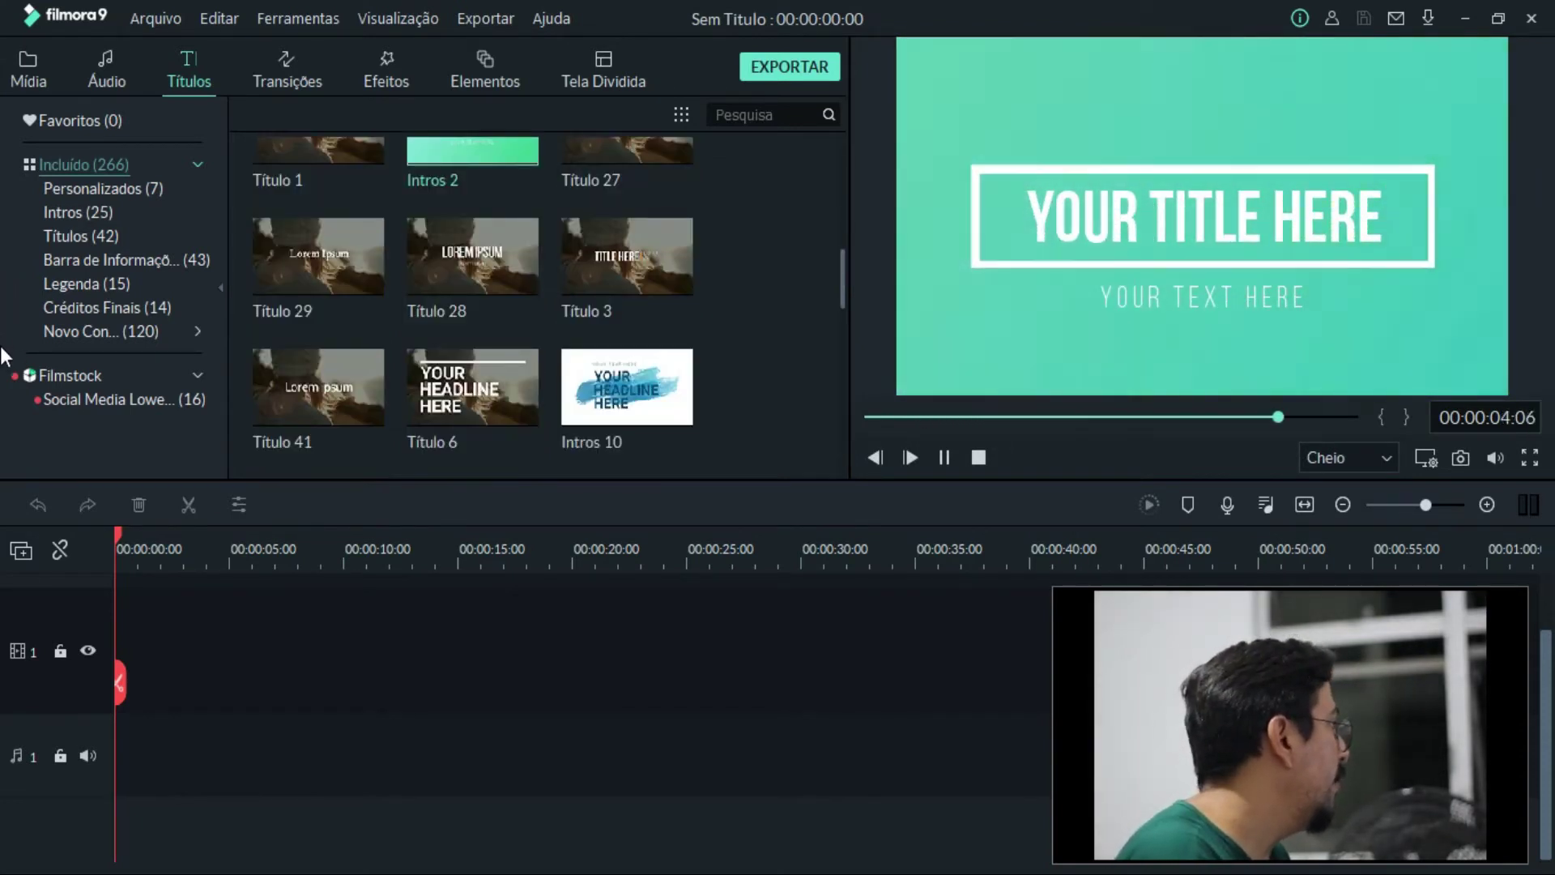
pyautogui.scroll(-3, 3, 325)
pyautogui.scroll(3, 2, 316)
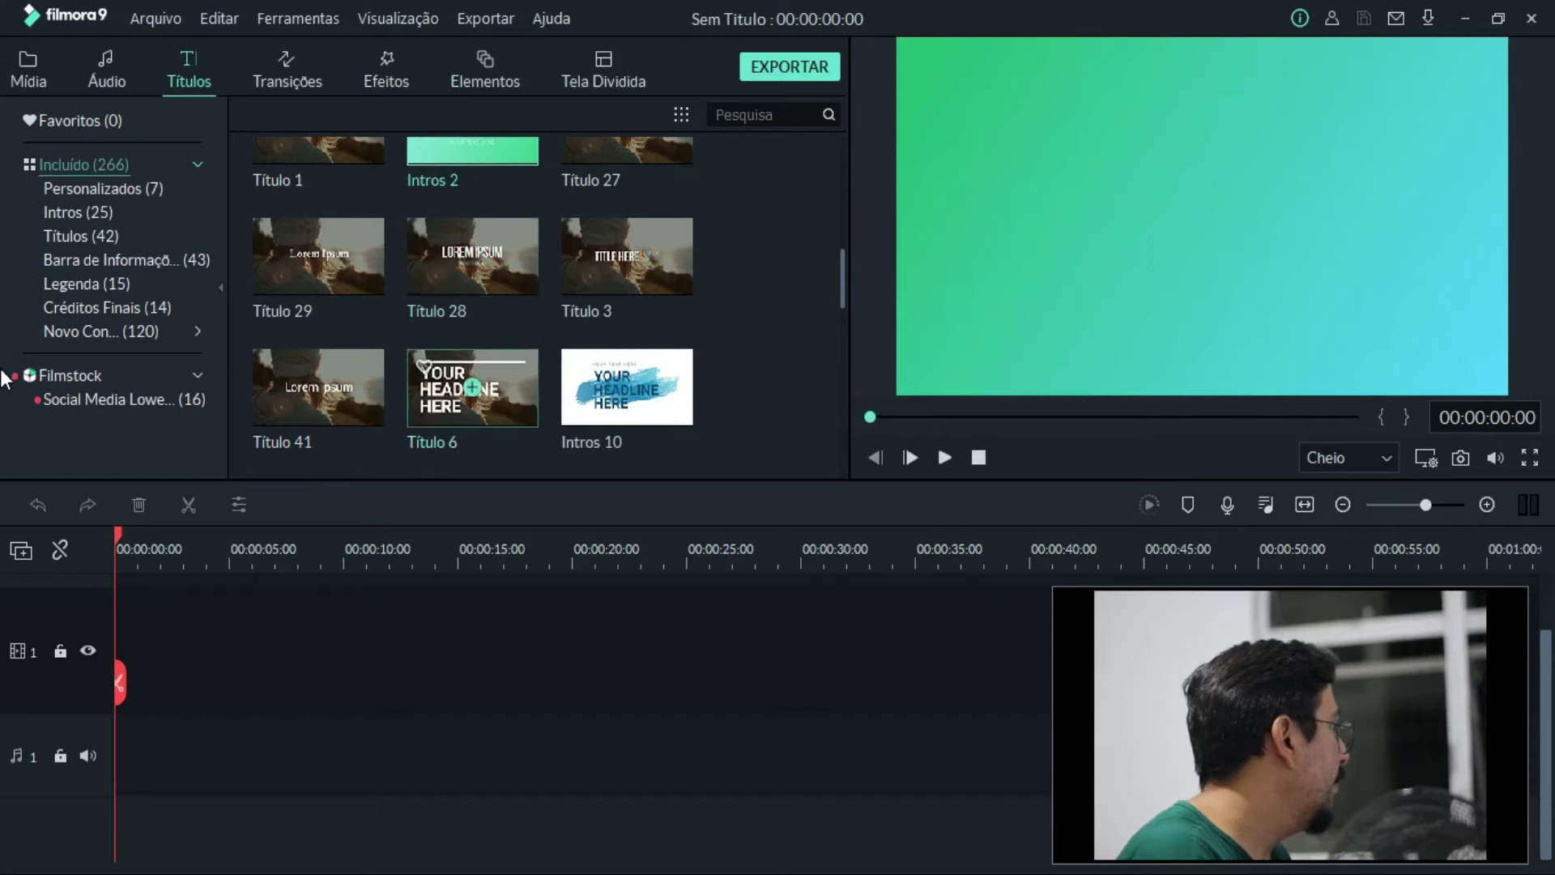
pyautogui.click(472, 387)
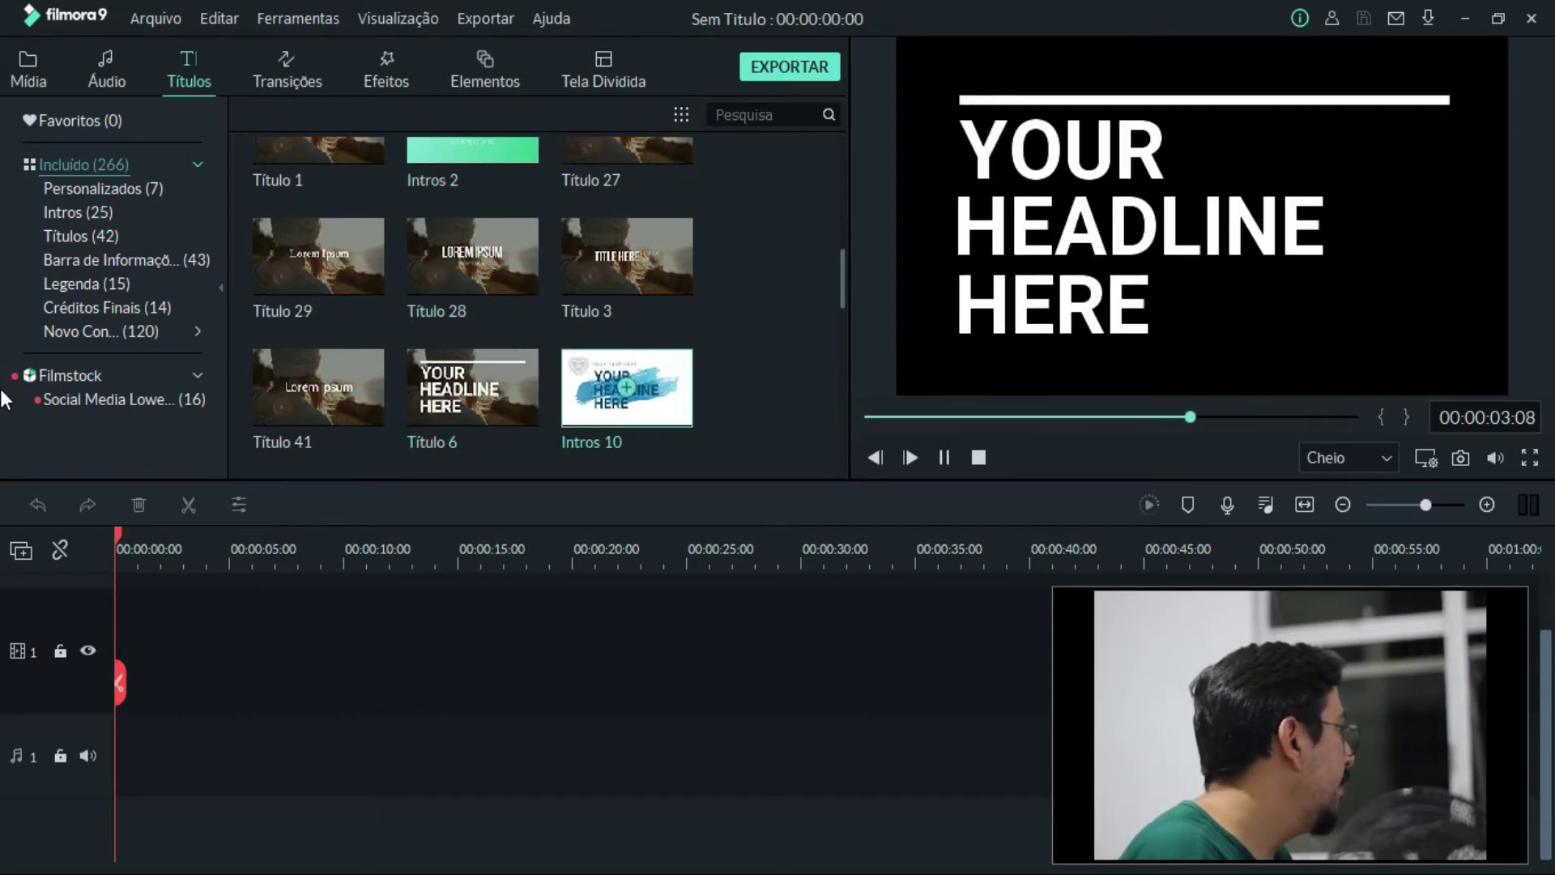
pyautogui.click(626, 388)
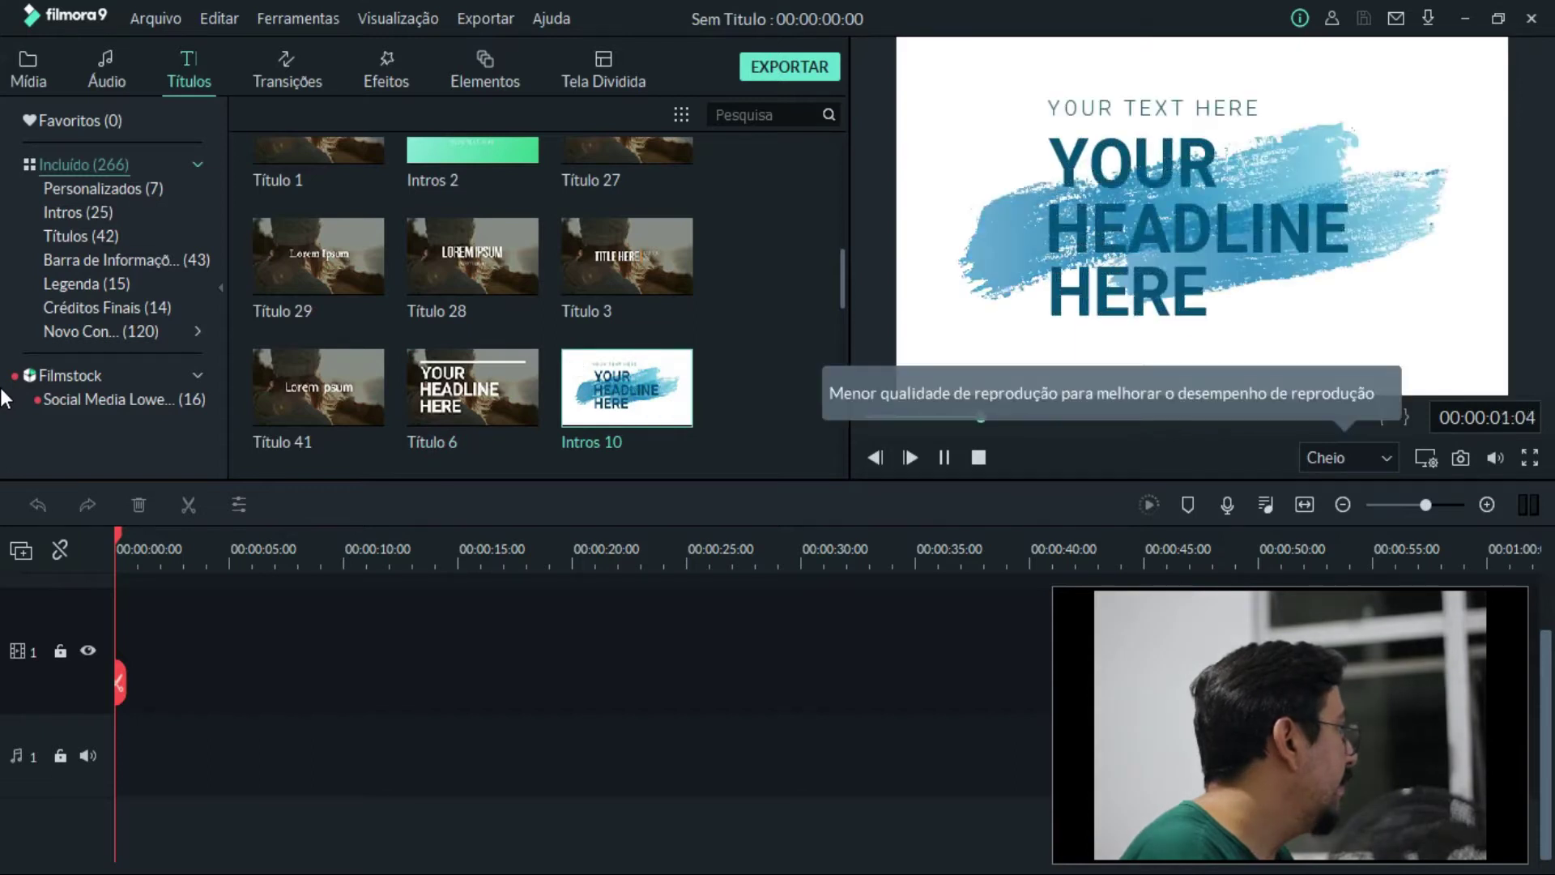
pyautogui.click(748, 354)
# Preview the Intros 3, Intros 11 and Título 7 title templates.
pyautogui.scroll(-2, 747, 354)
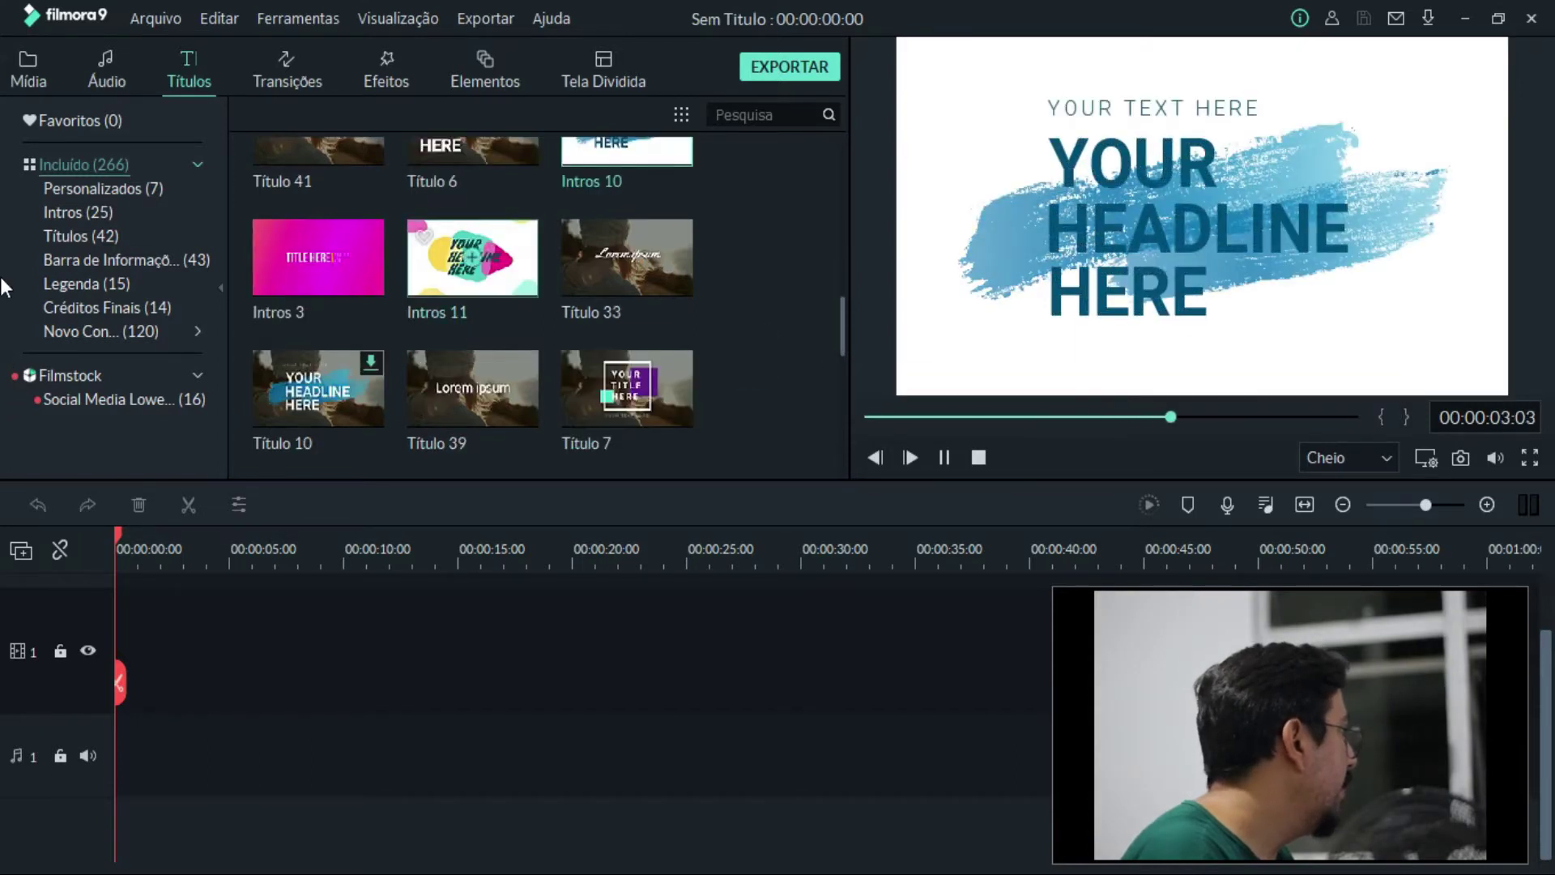
pyautogui.click(367, 277)
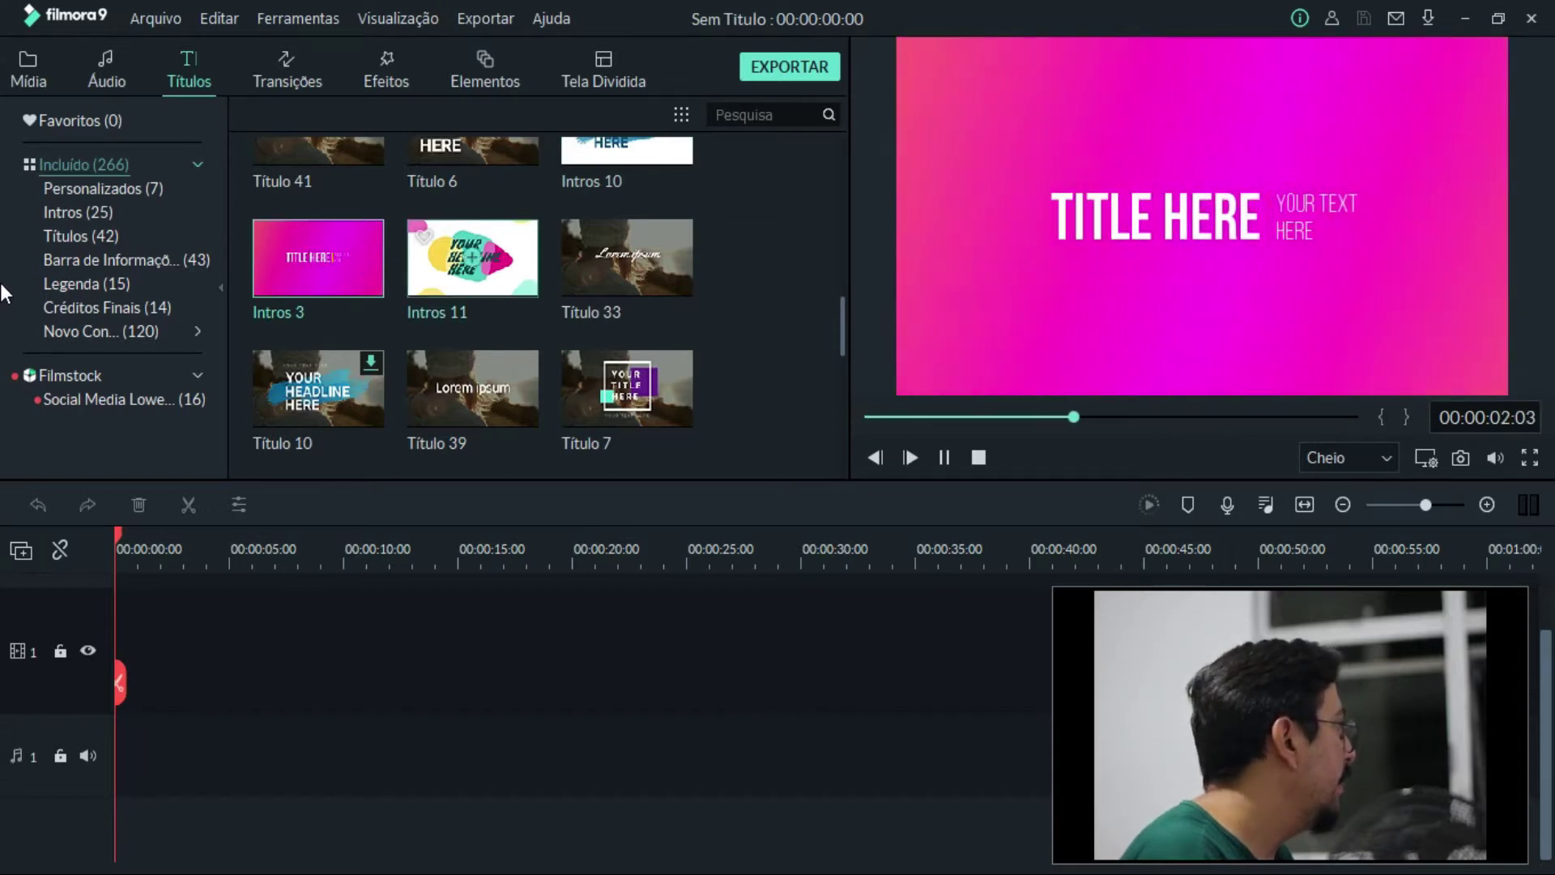
pyautogui.doubleClick(523, 282)
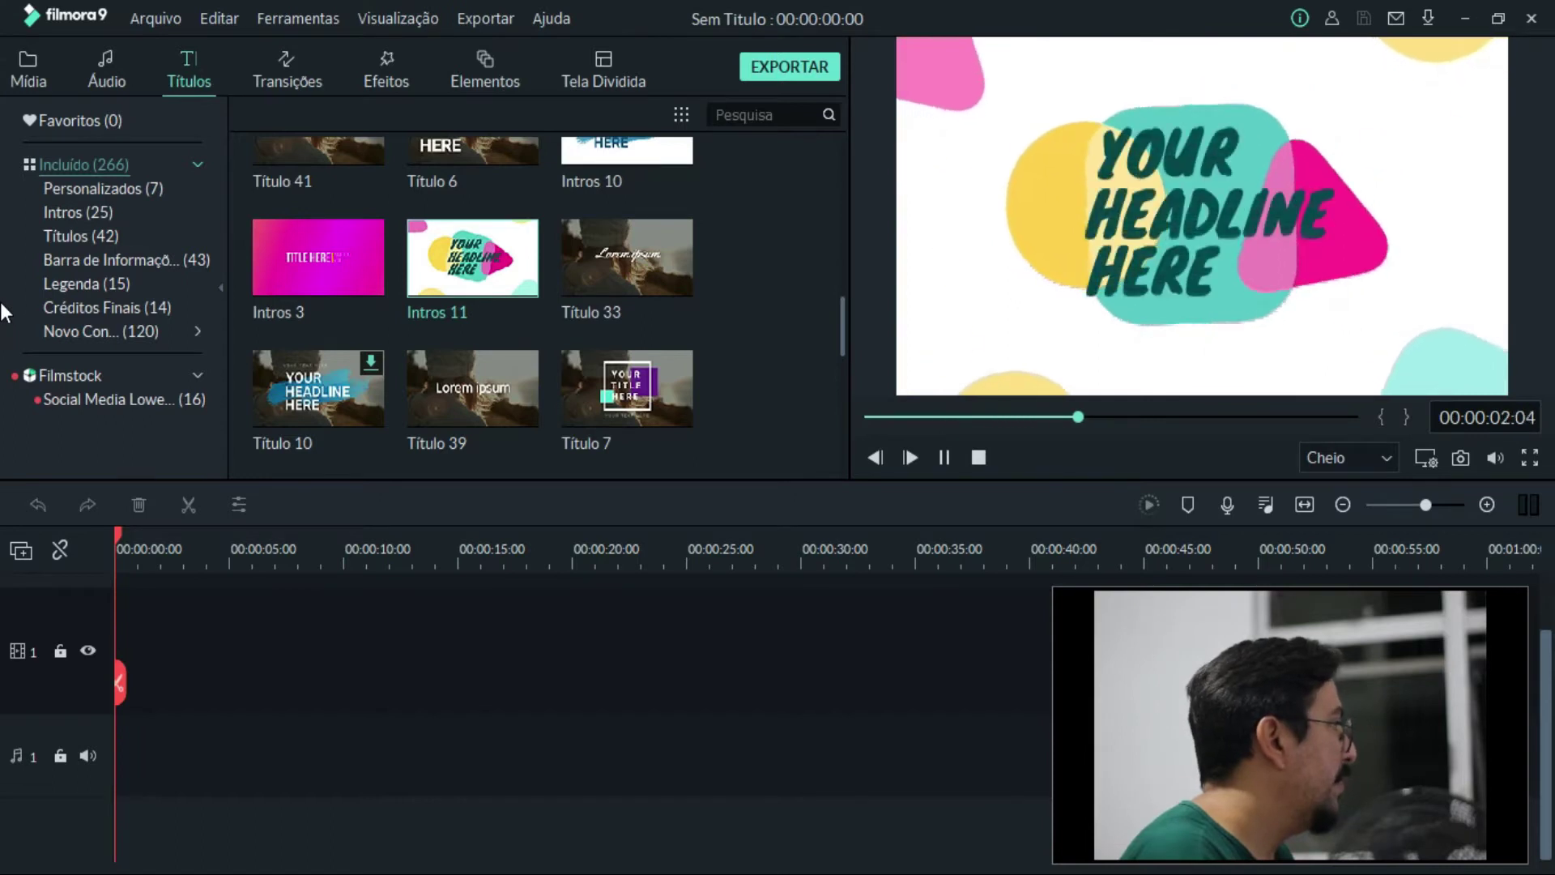
pyautogui.click(671, 381)
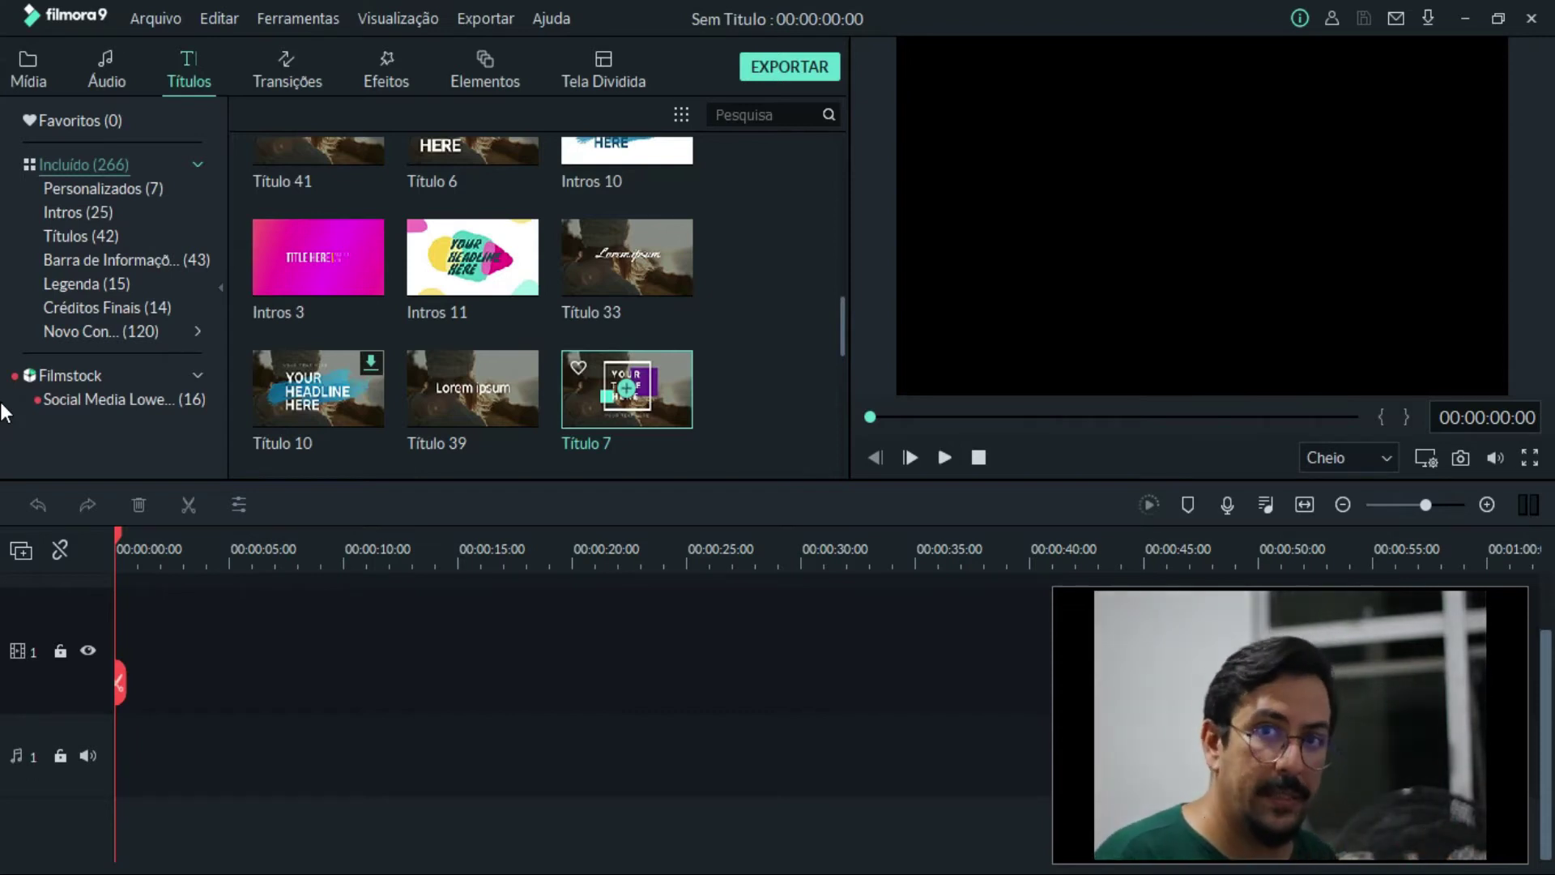
pyautogui.click(768, 382)
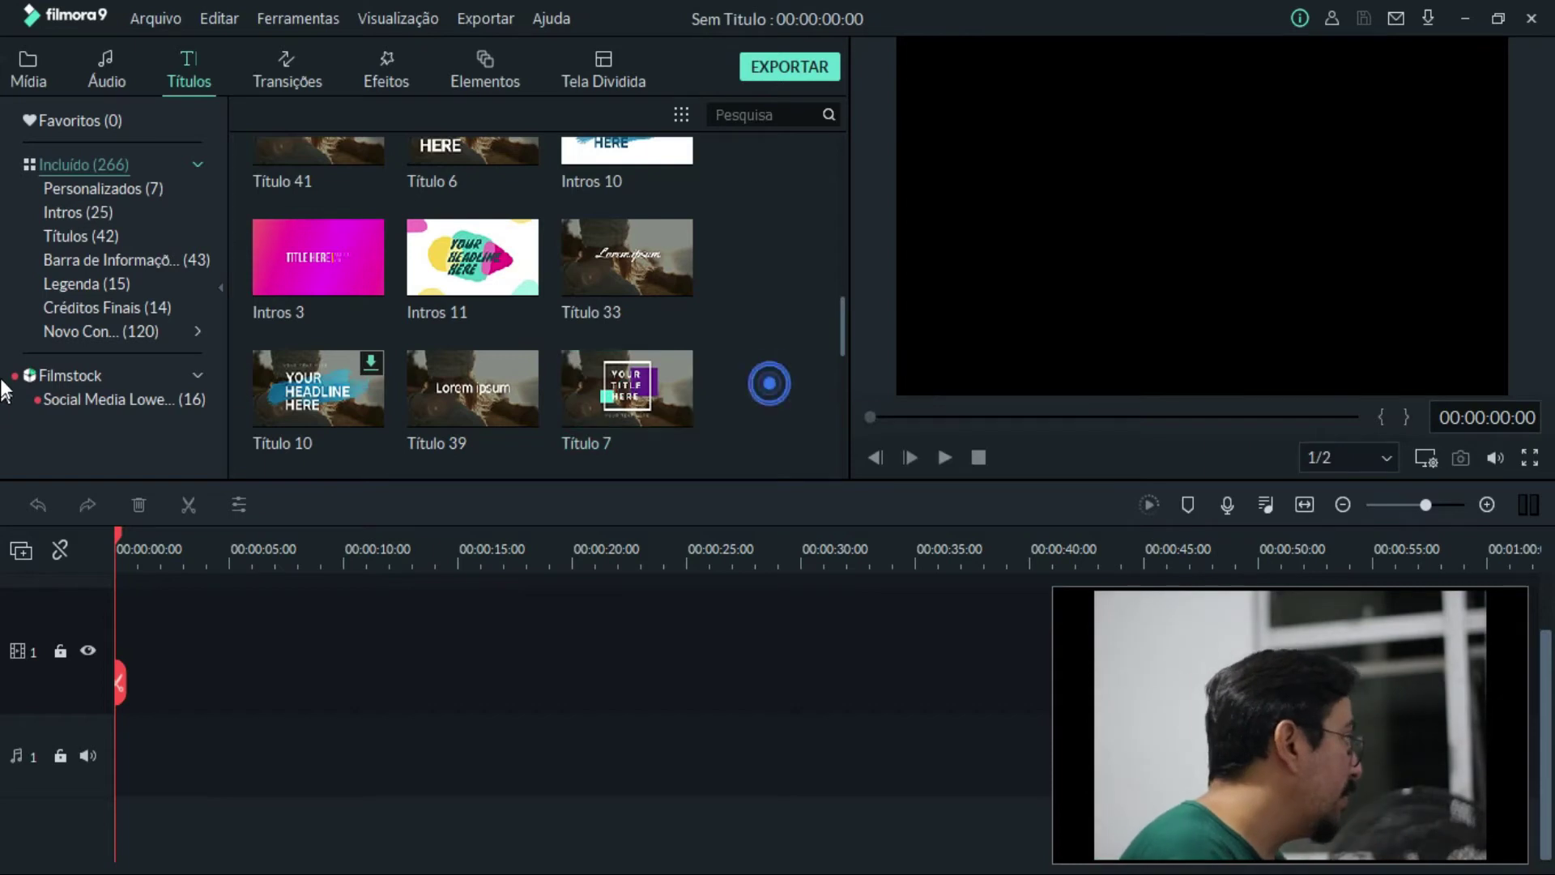
# Download the Título 10 title template and preview it.
pyautogui.click(361, 411)
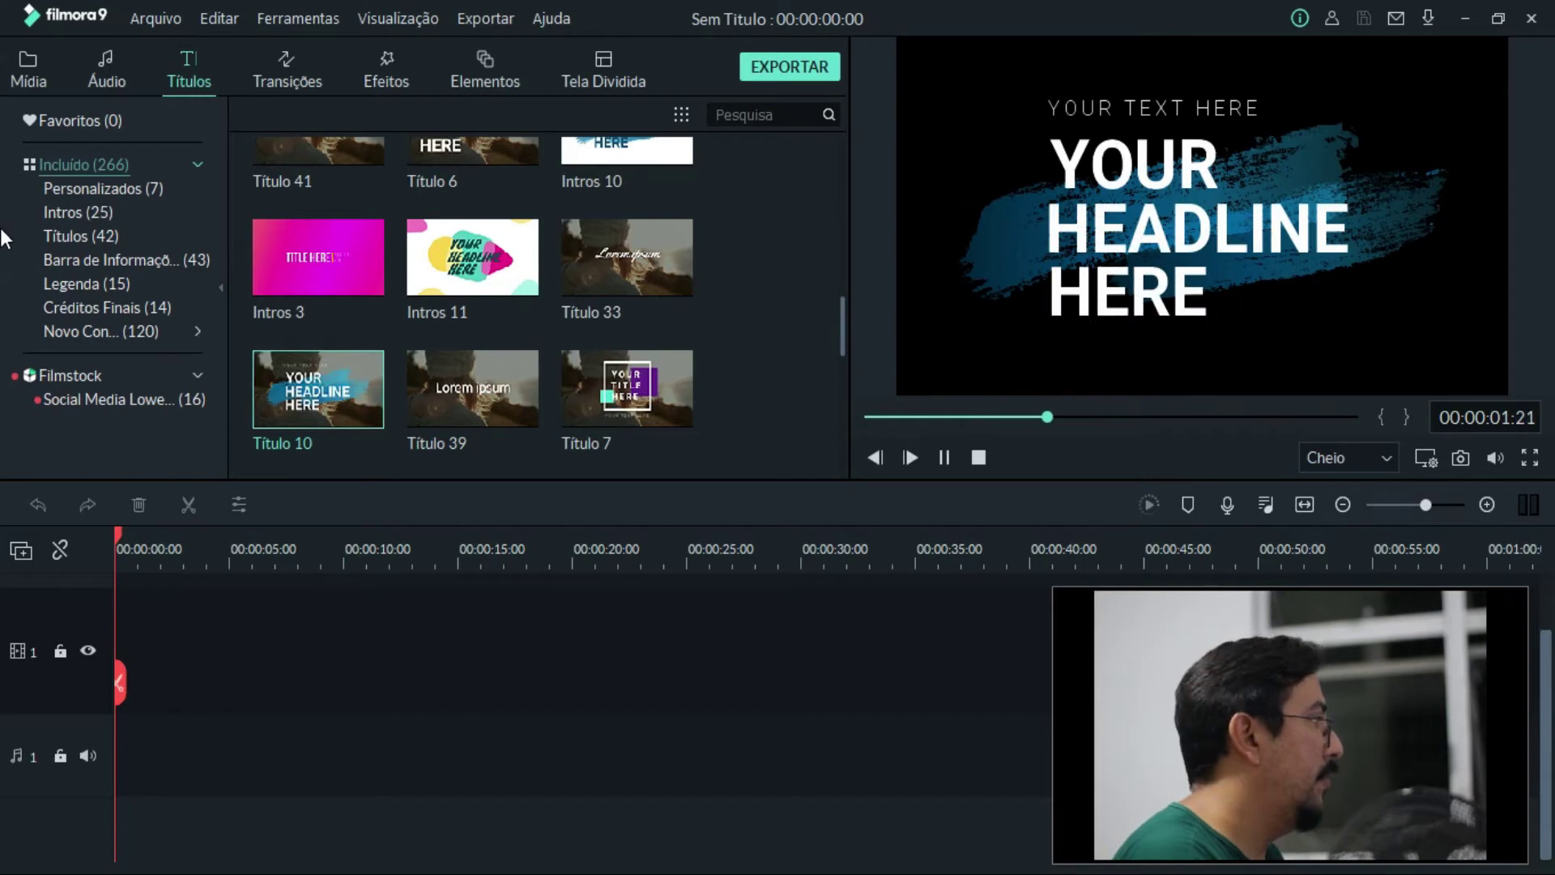
pyautogui.click(802, 393)
# Preview the Intros 22 and New LowerThirds 5 title templates.
pyautogui.scroll(-8, 472, 387)
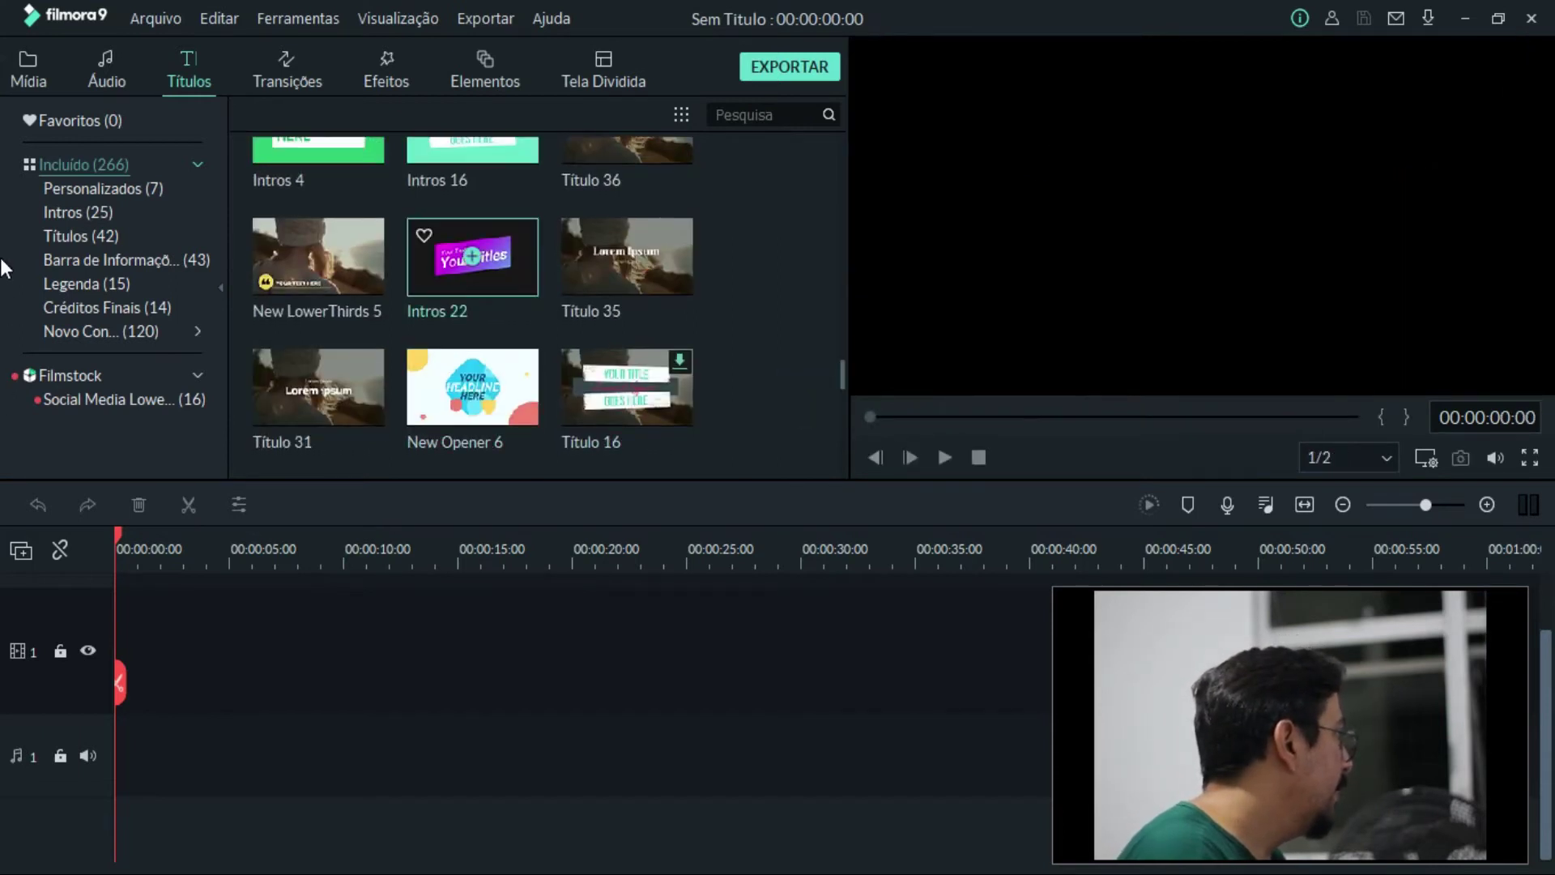
pyautogui.doubleClick(472, 256)
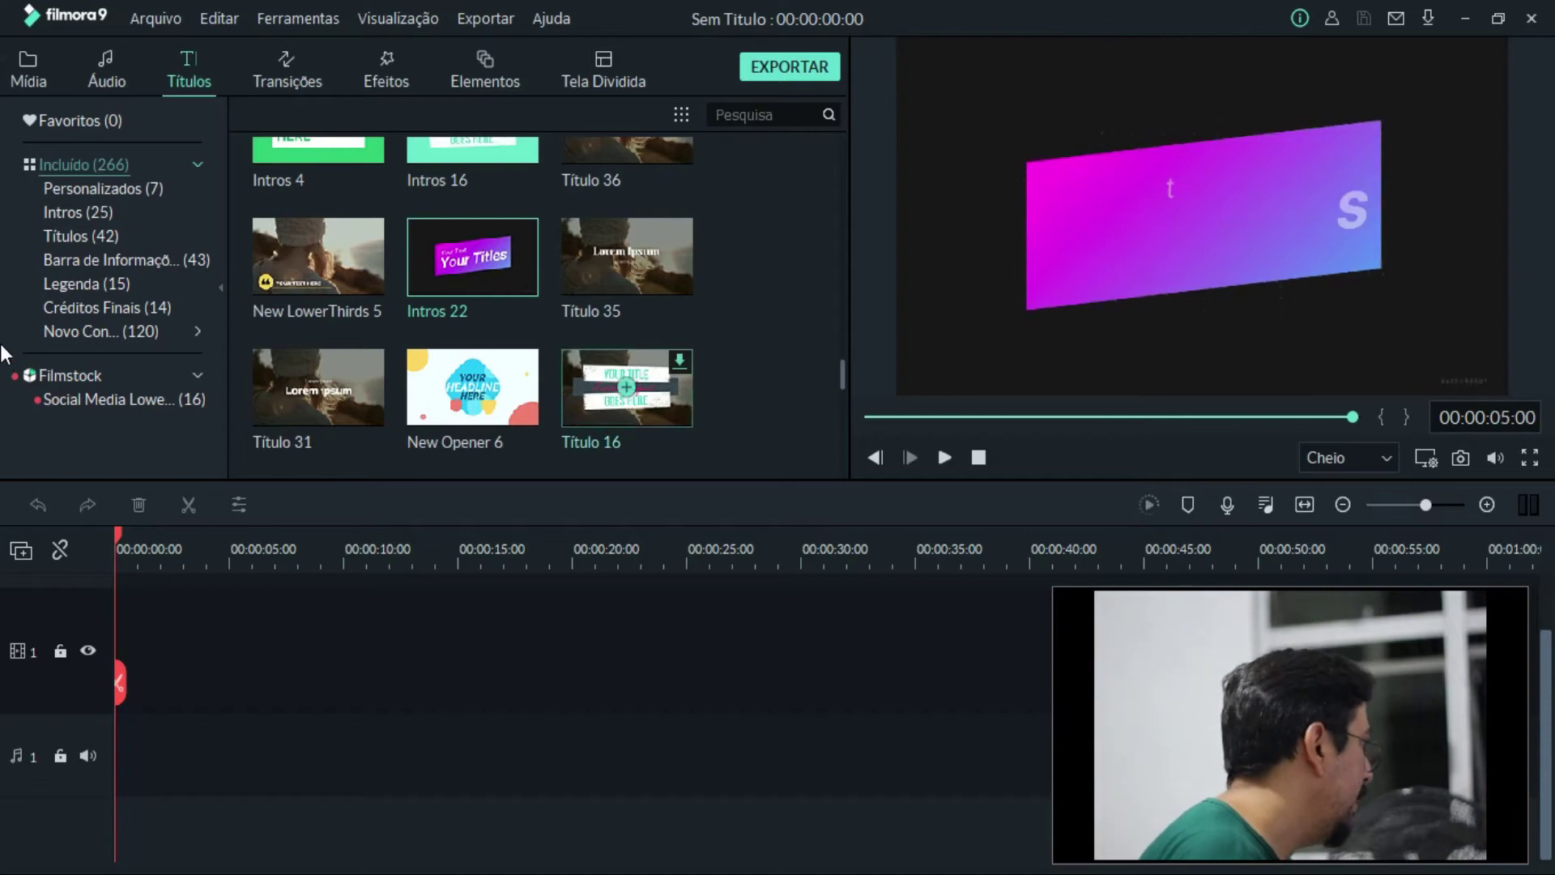
pyautogui.click(344, 288)
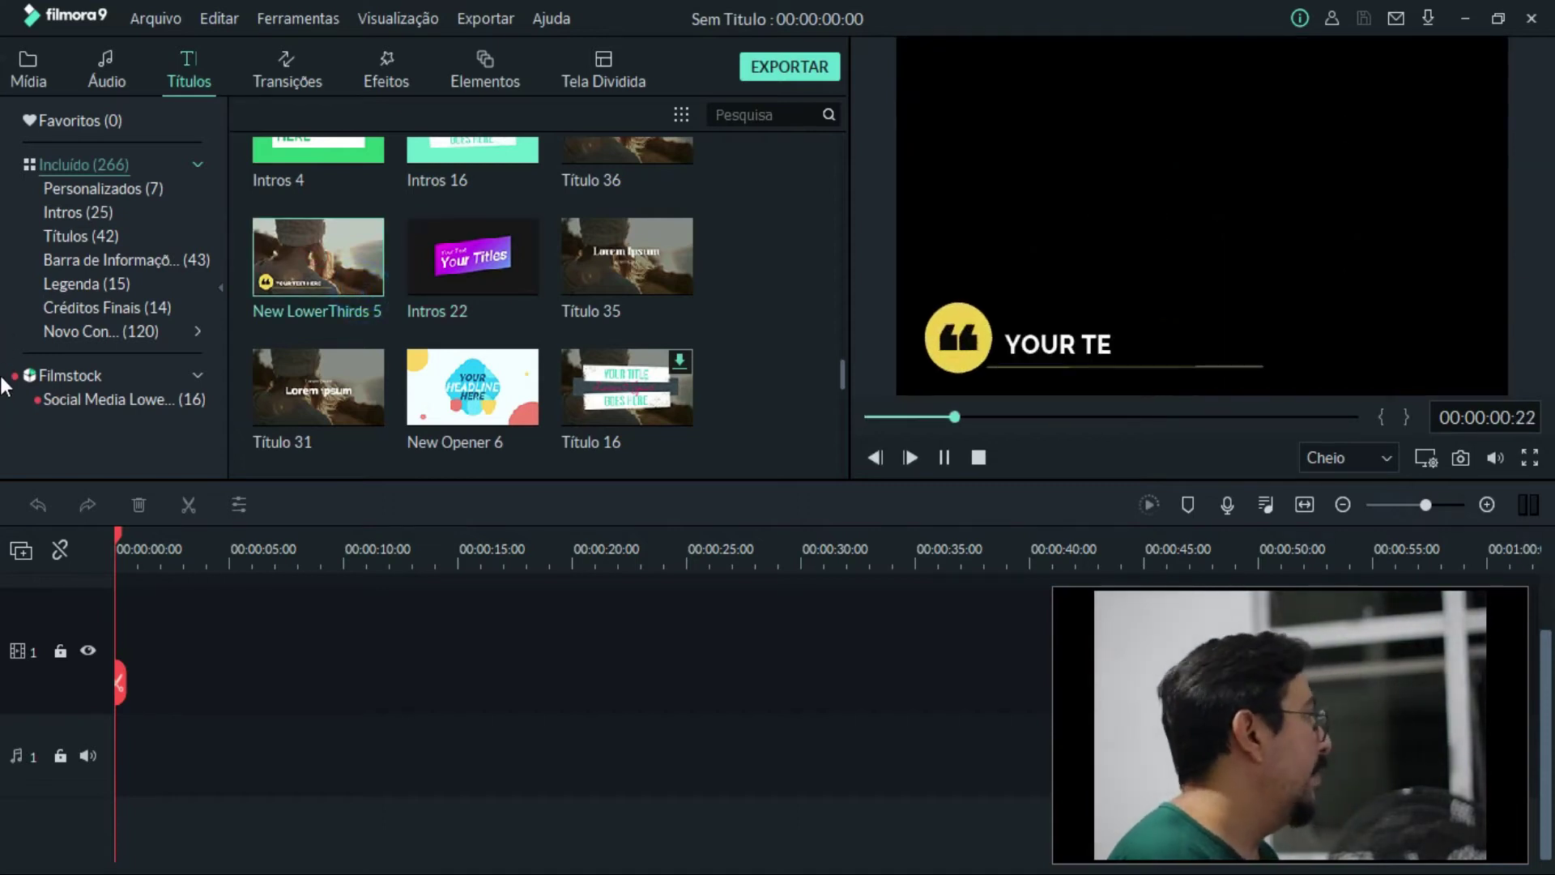
pyautogui.click(780, 338)
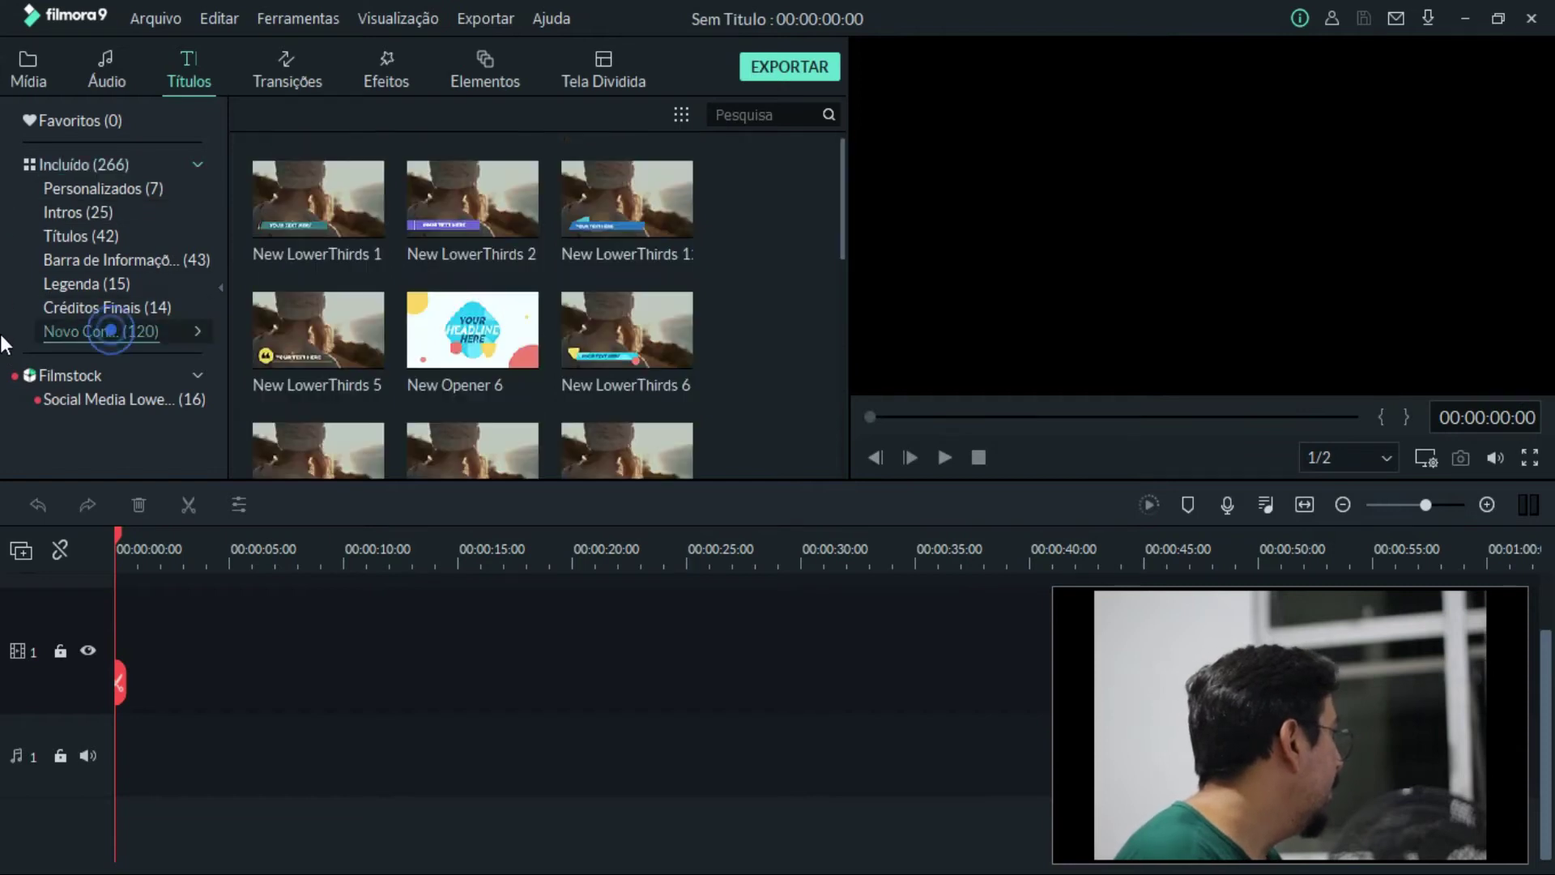
# Preview the Créditos 1 template in Créditos Finais and view the Filmstock Social Media lower thirds pack.
pyautogui.click(107, 308)
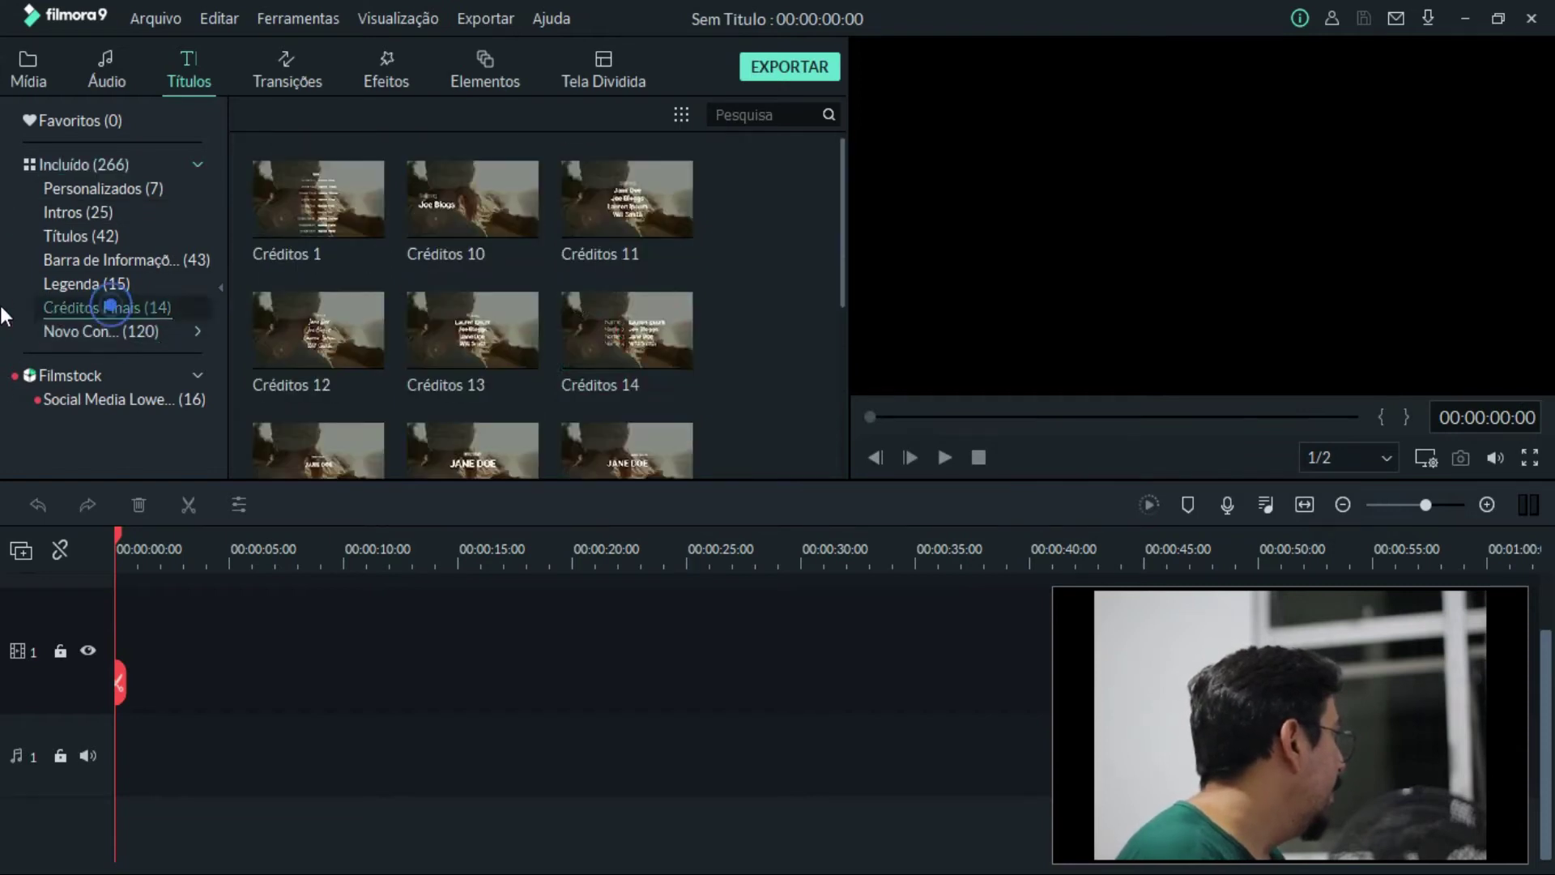
pyautogui.click(346, 220)
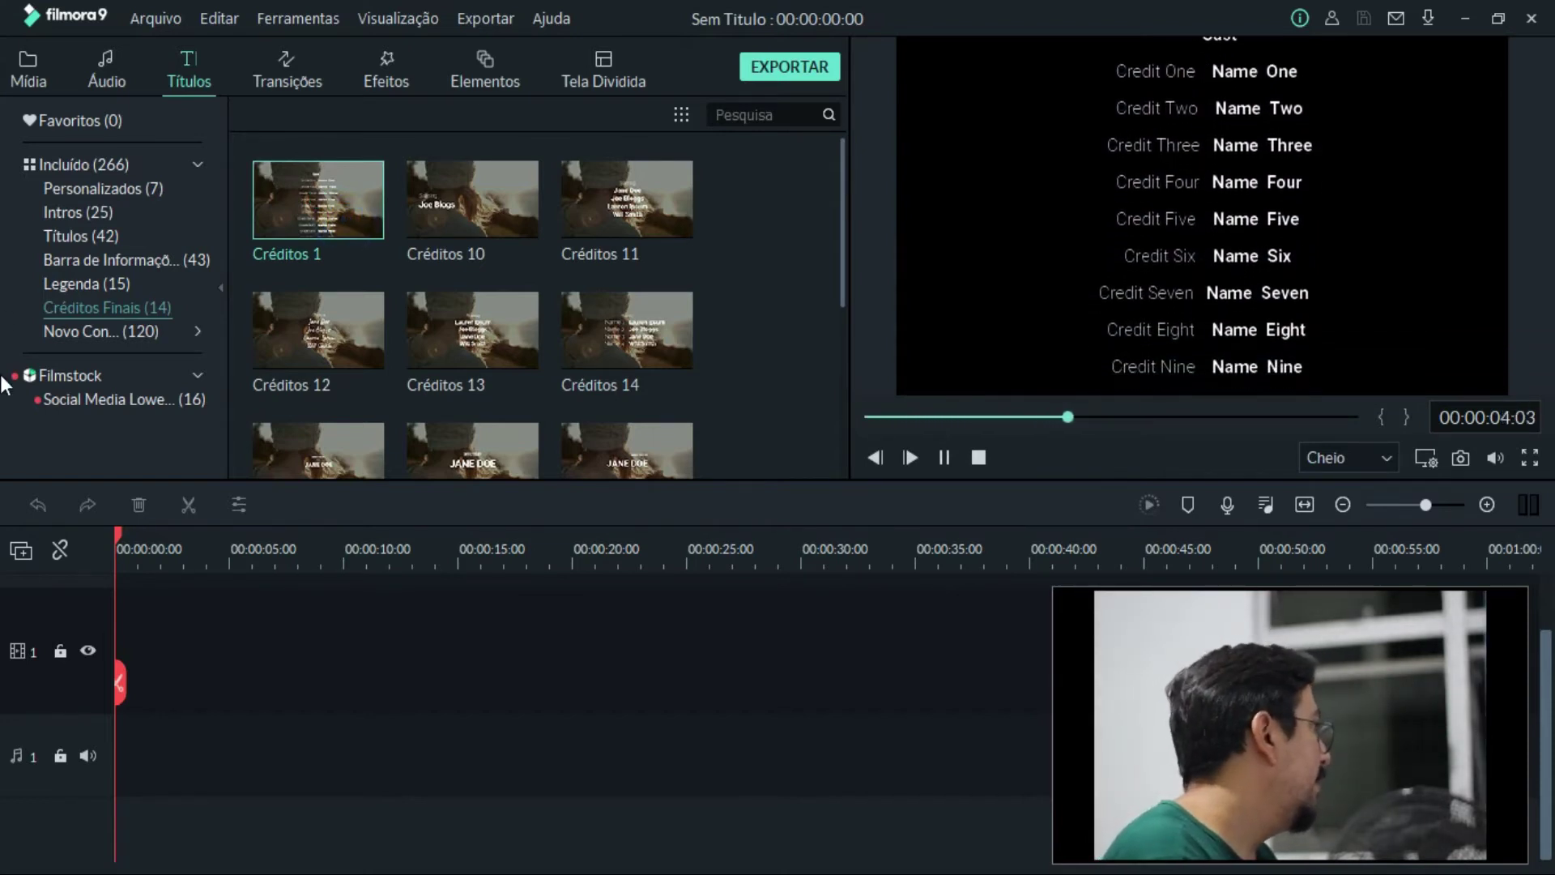
pyautogui.click(154, 398)
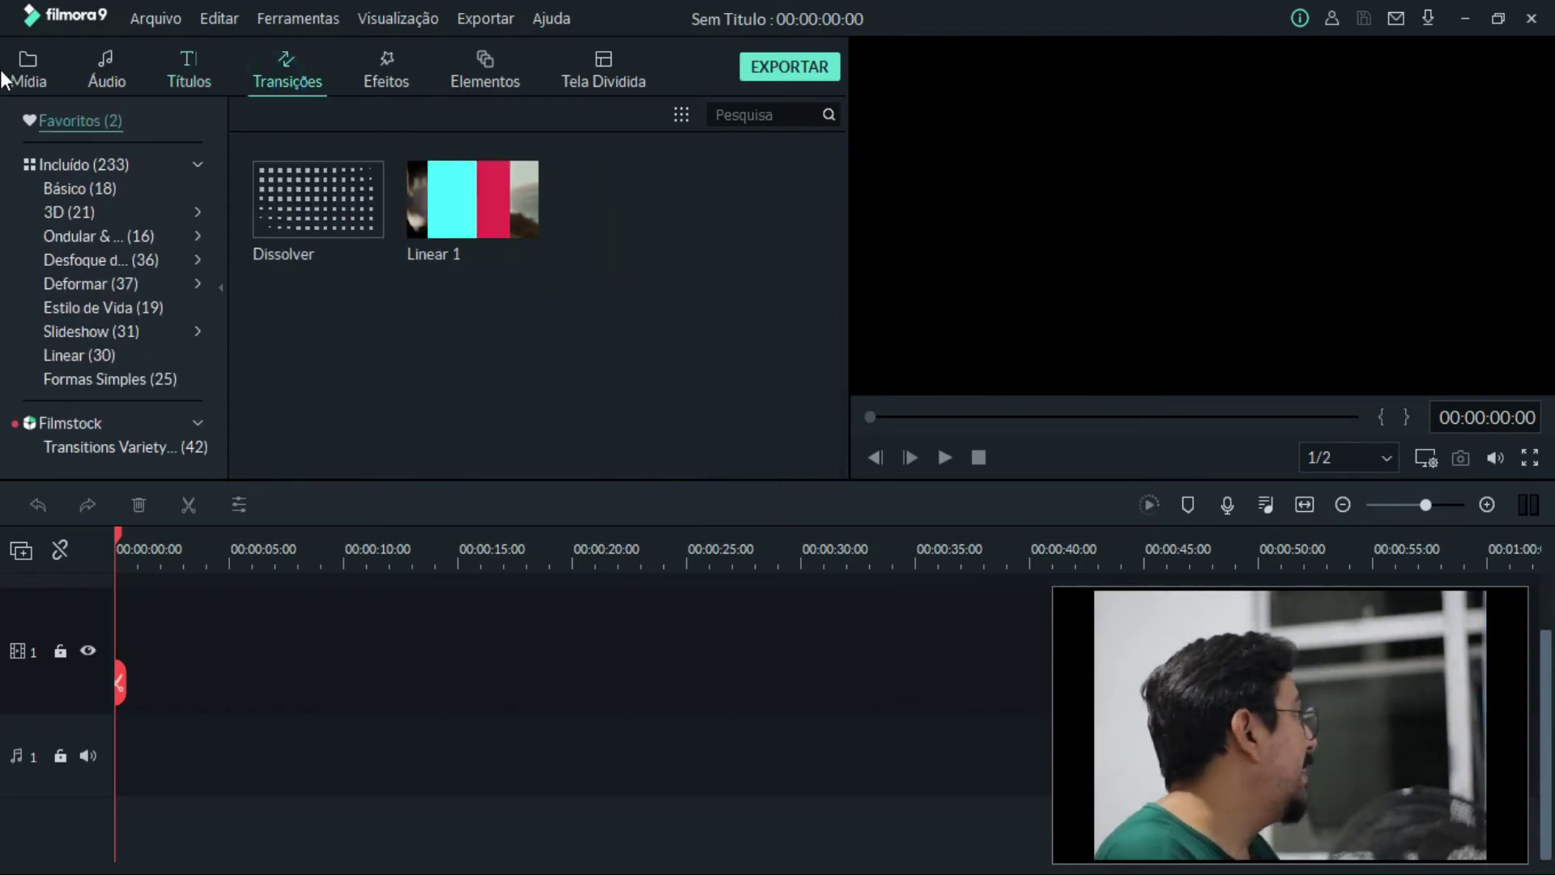
# Browse the full collection of included transitions.
pyautogui.click(5, 166)
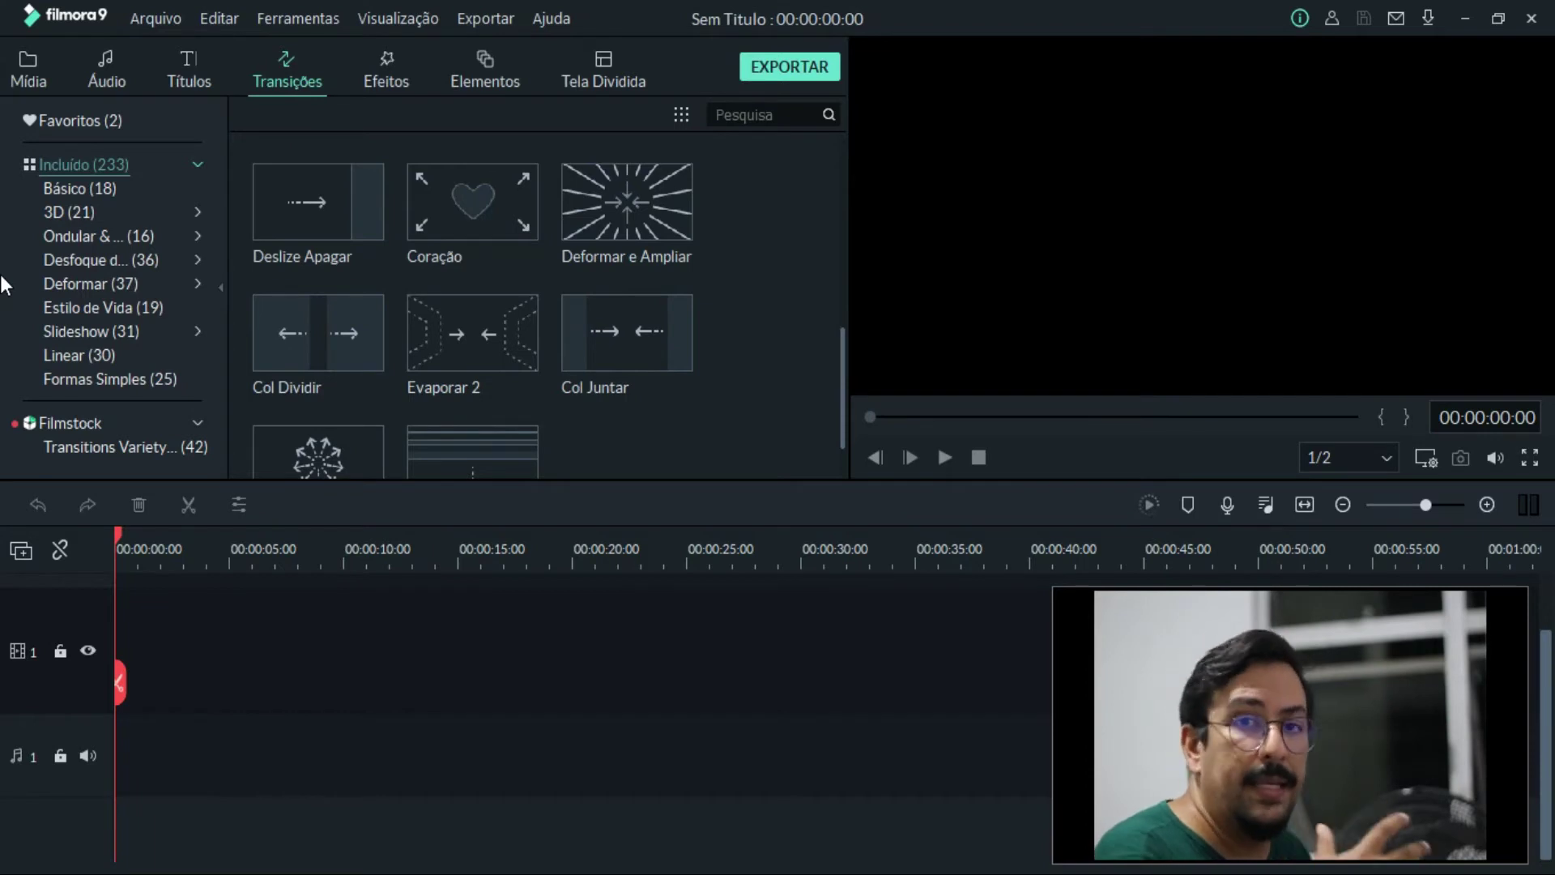
pyautogui.scroll(-10, 1, 296)
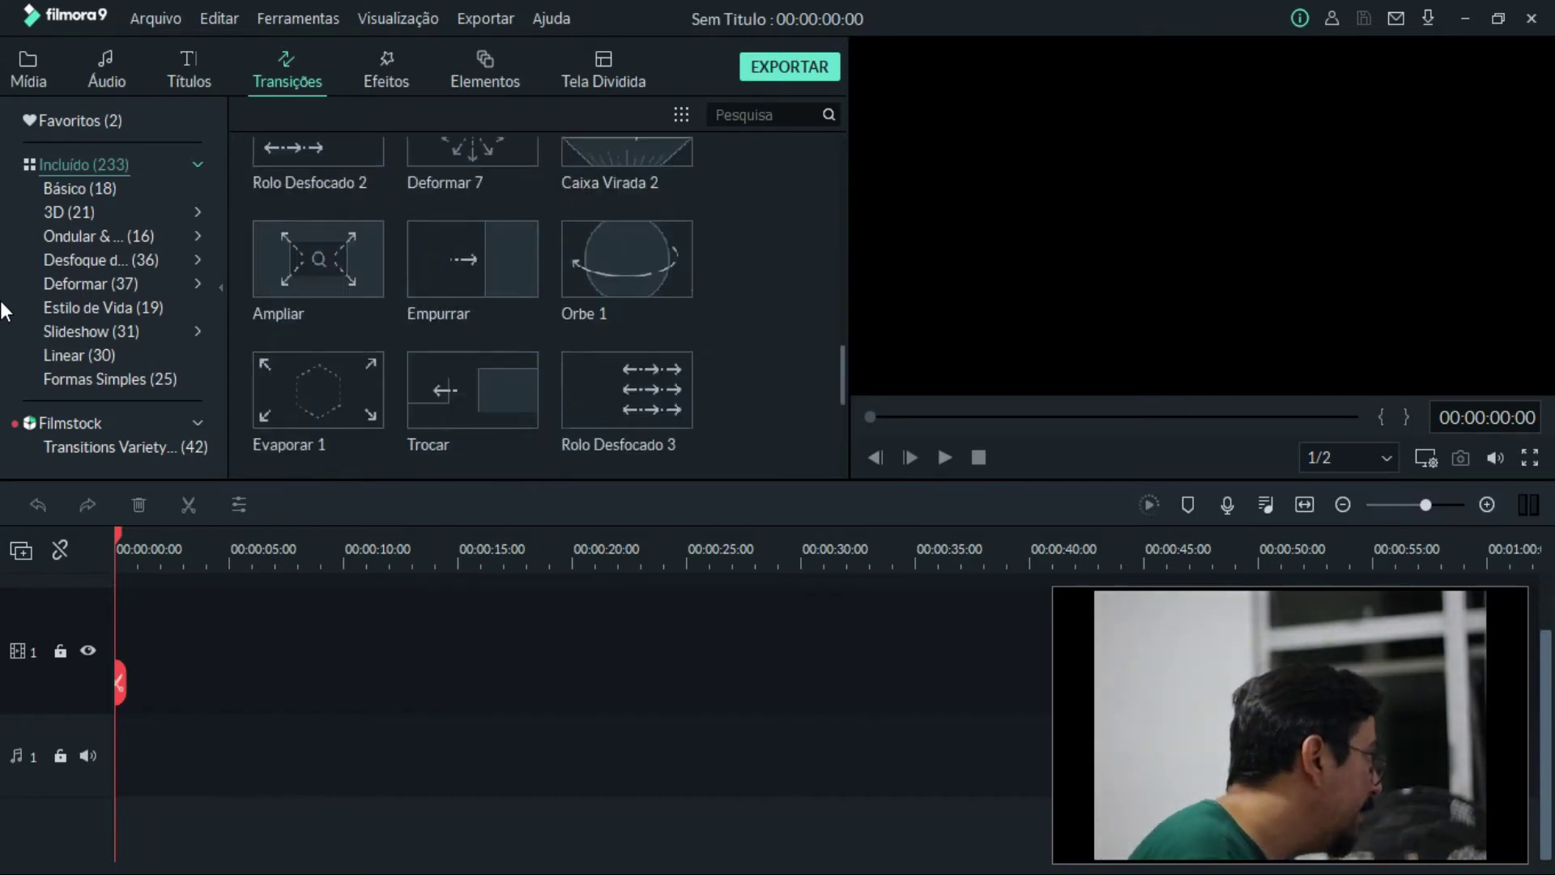
# Preview the Mosaico, Coluna dividir and Varredura anti-sentido transitions from the included collection.
pyautogui.scroll(-10, 1, 299)
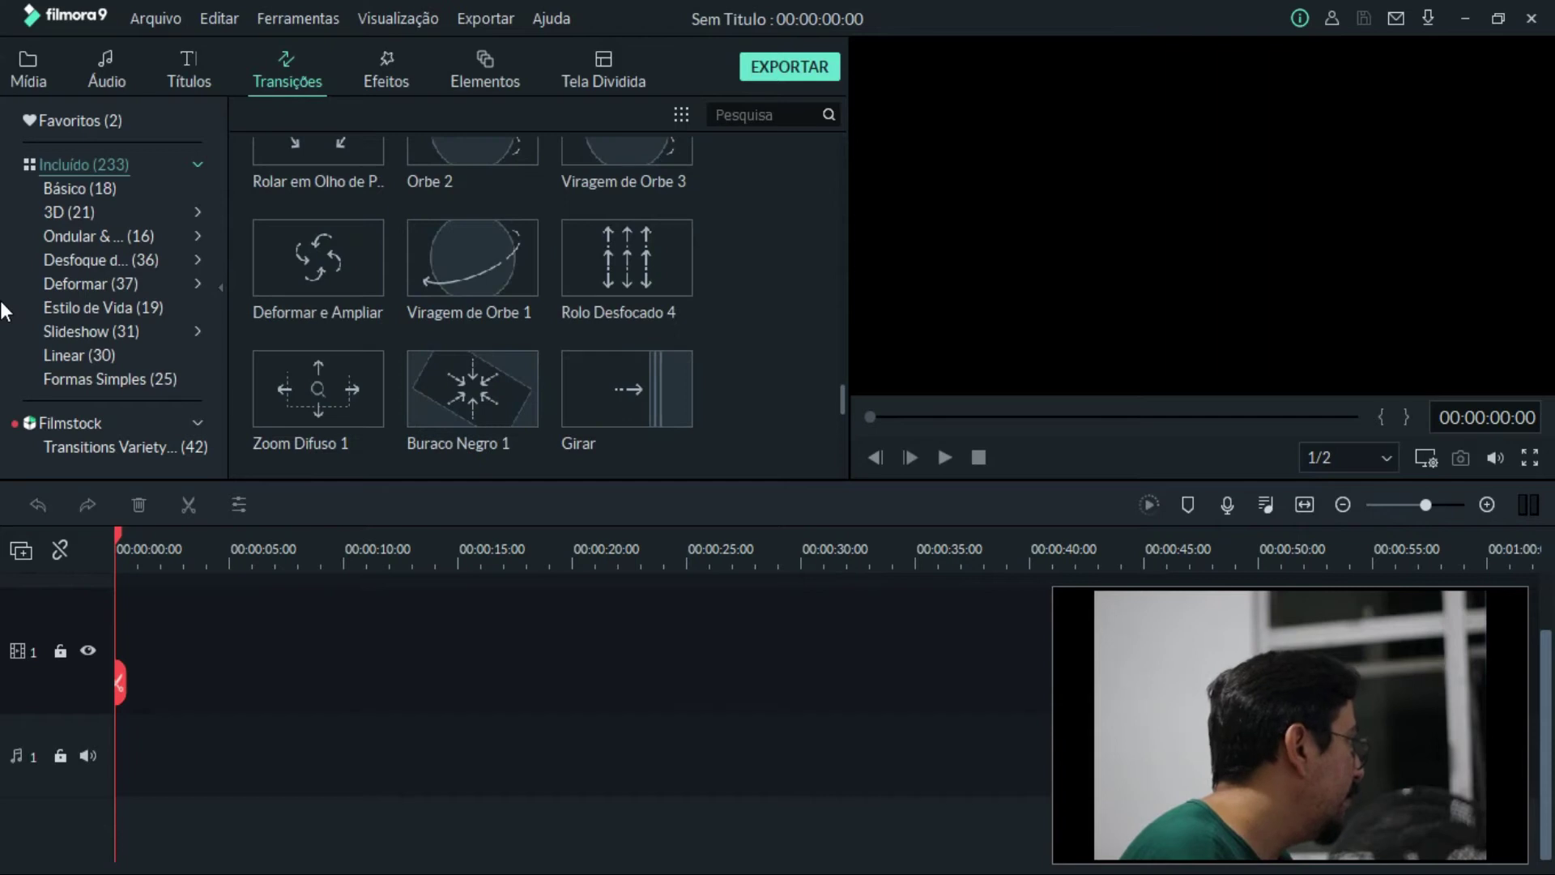
pyautogui.scroll(-5, 2, 300)
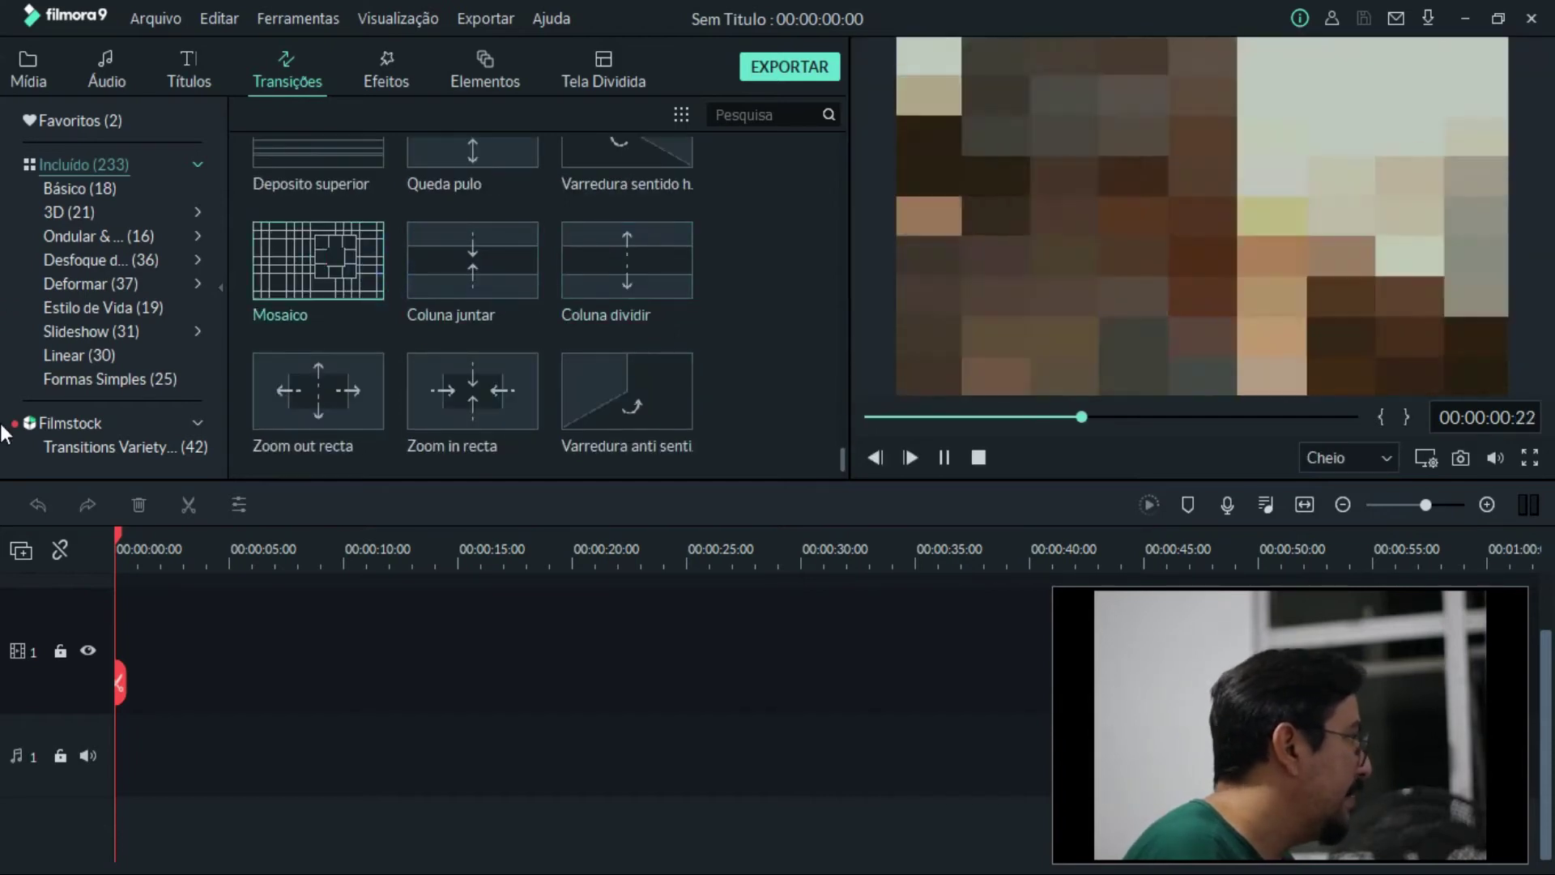
pyautogui.doubleClick(665, 266)
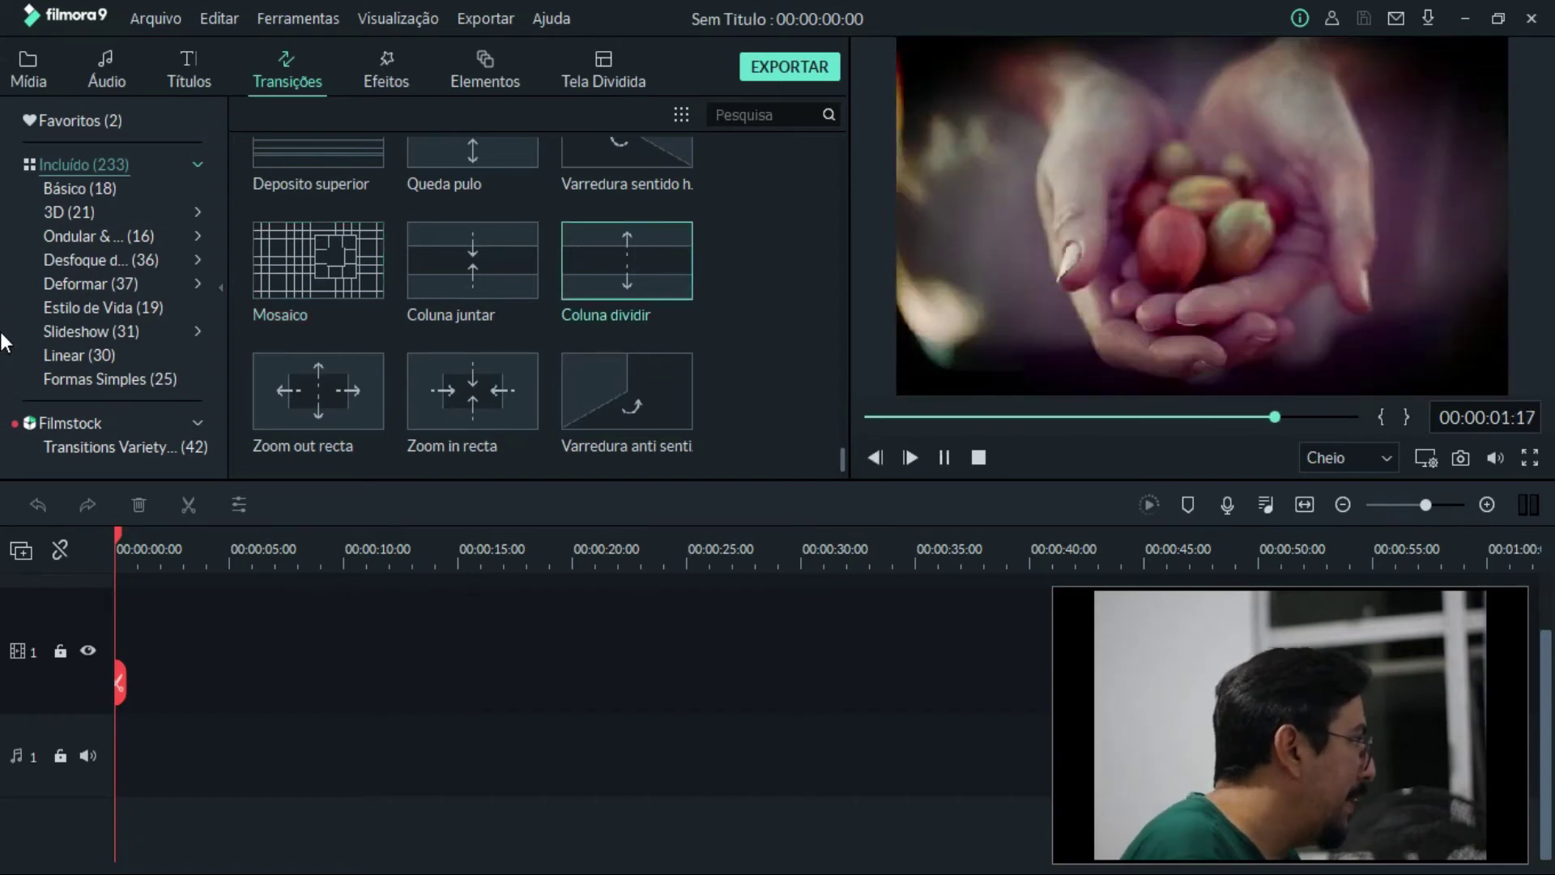
pyautogui.click(801, 329)
pyautogui.click(694, 398)
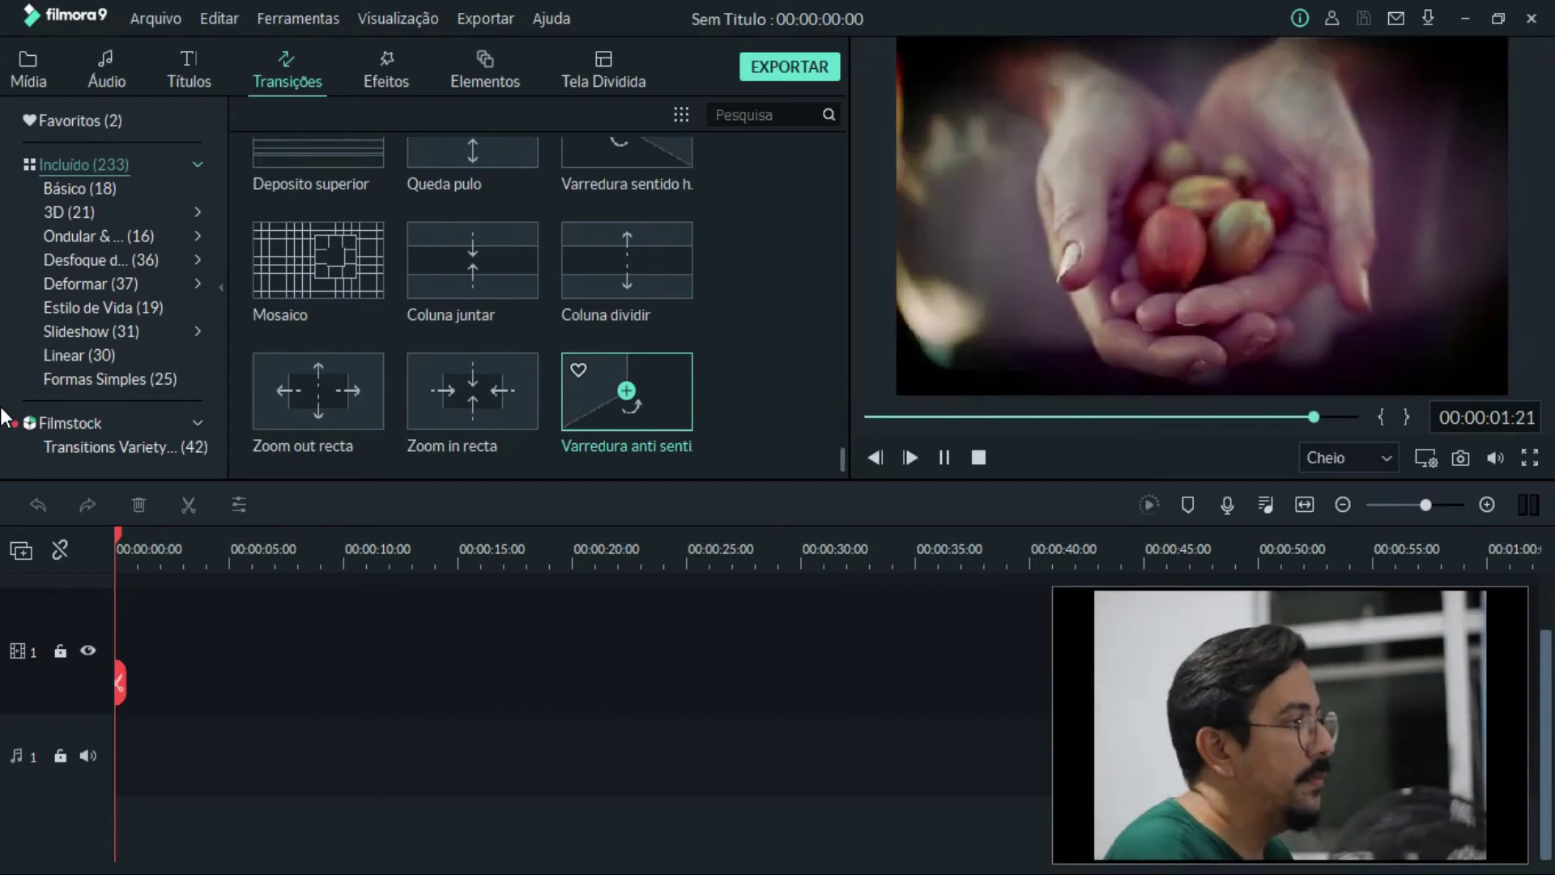
pyautogui.click(765, 382)
# Preview the Inclinacao dir dividir, Coluna cos impacto and Linear 1 transitions.
pyautogui.scroll(-3, 765, 382)
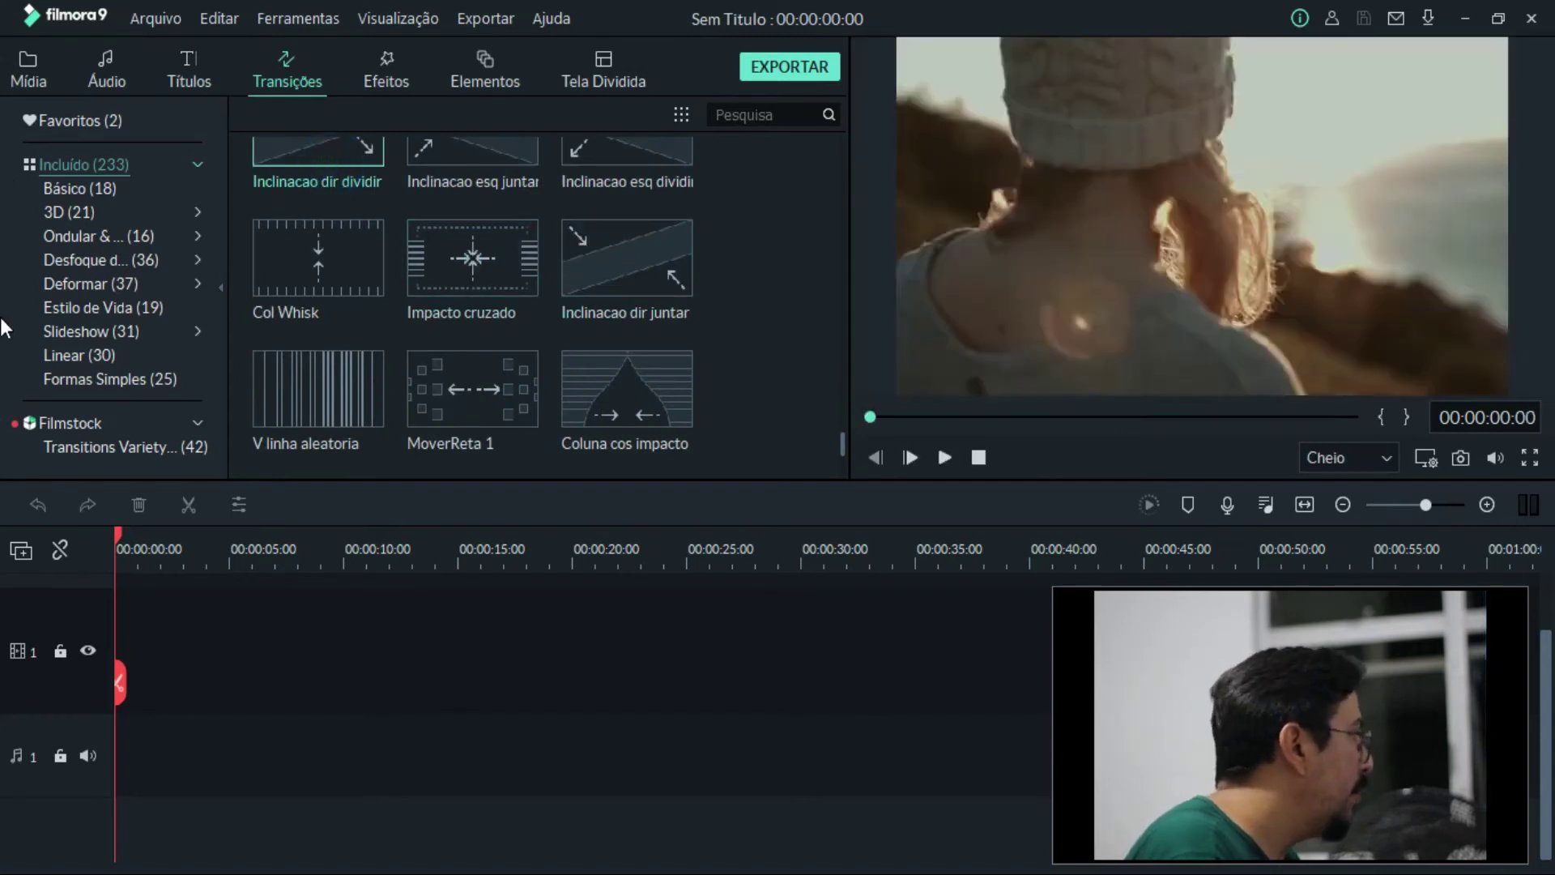
pyautogui.click(627, 389)
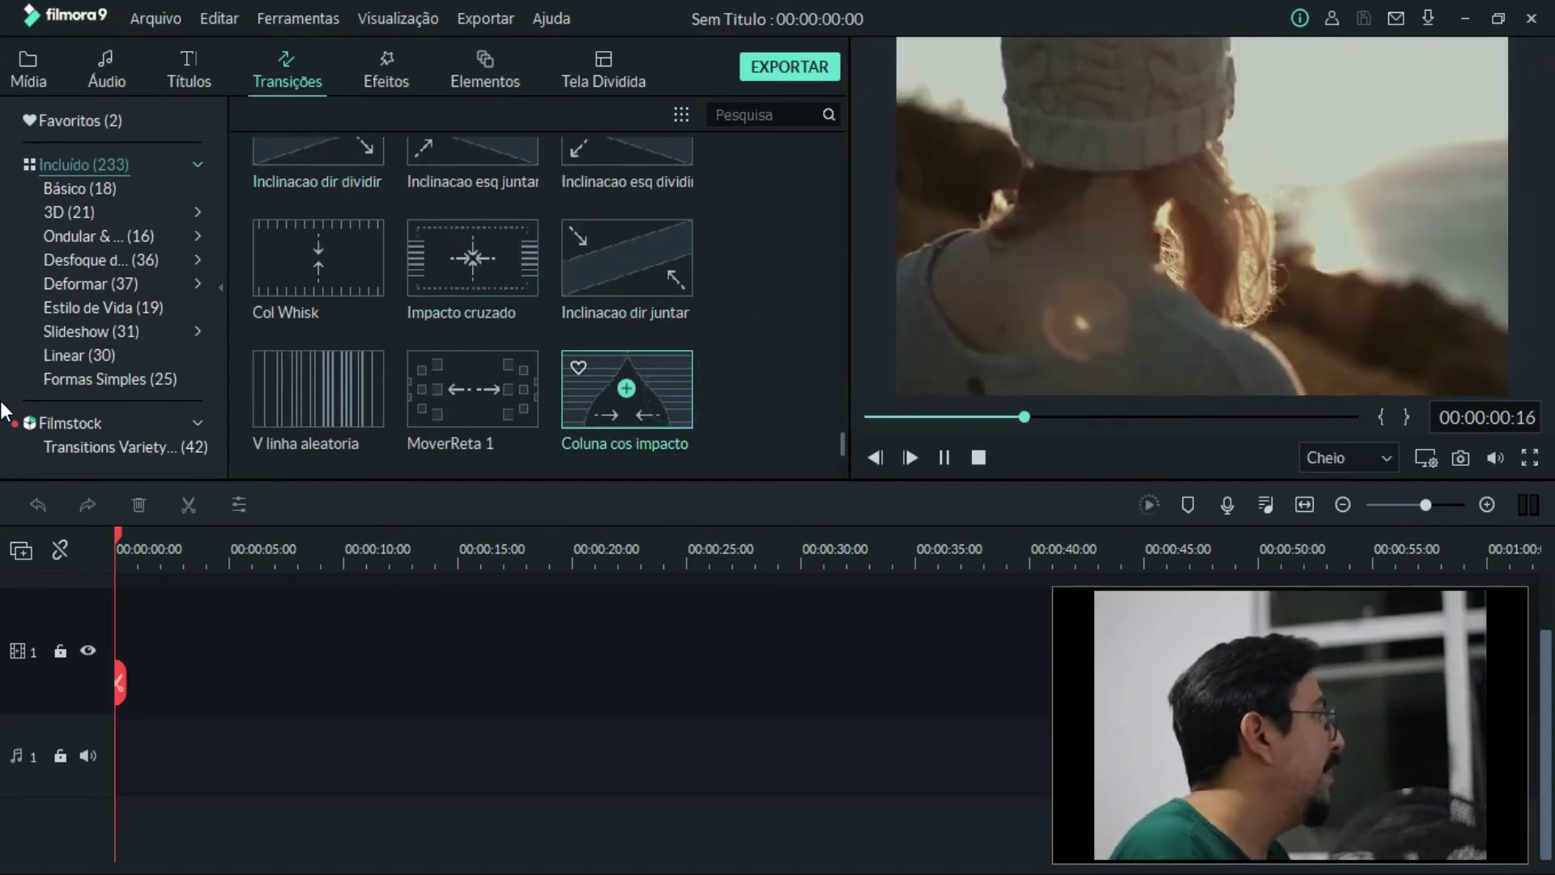
pyautogui.scroll(-5, 757, 400)
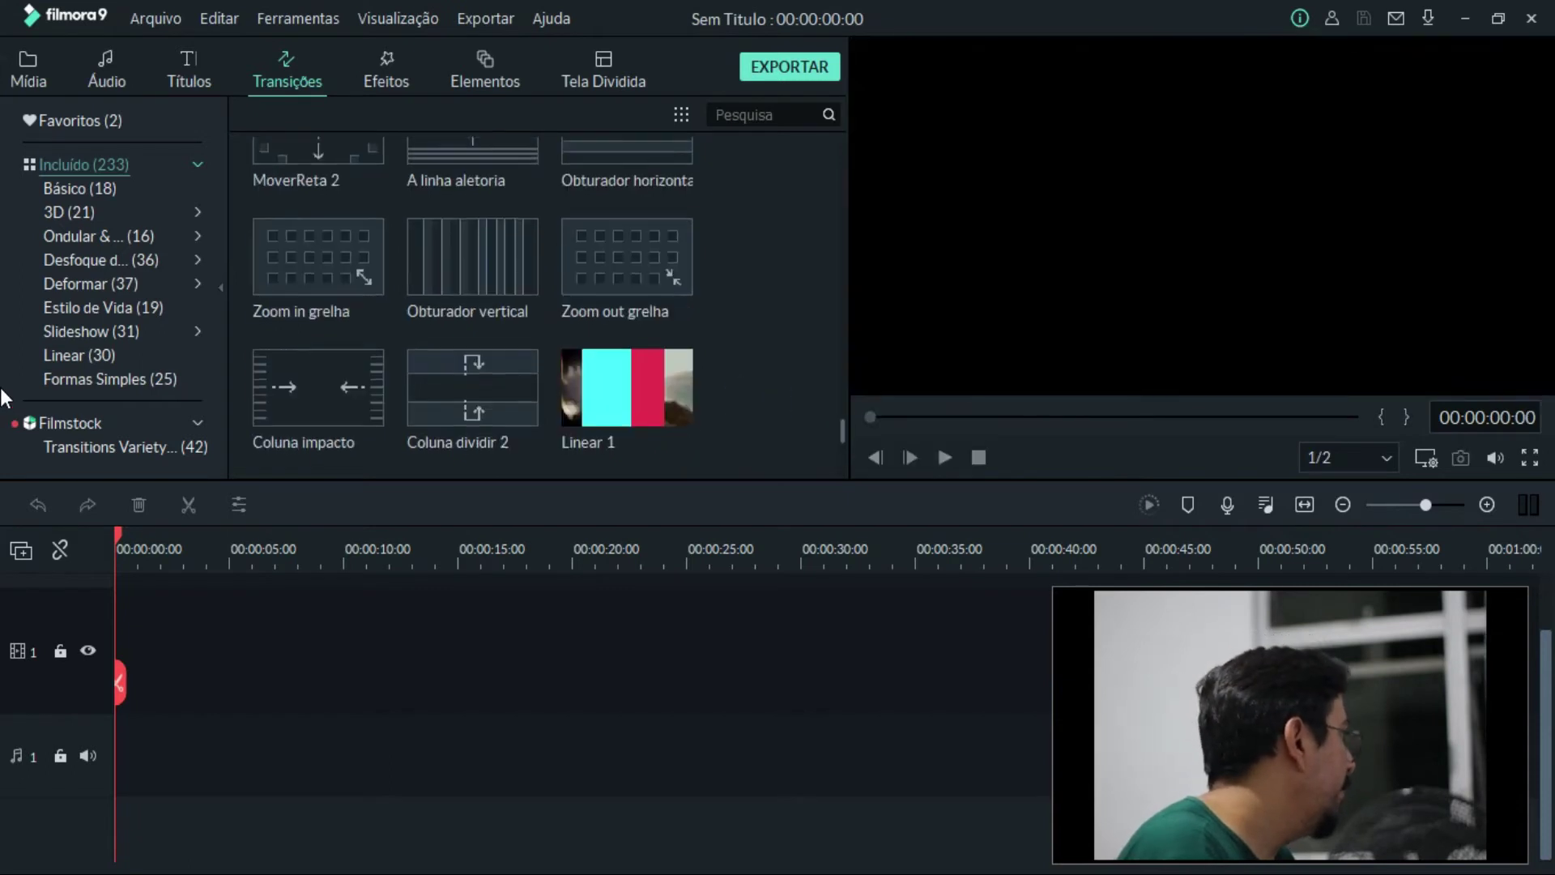
pyautogui.scroll(2, 756, 399)
pyautogui.click(658, 405)
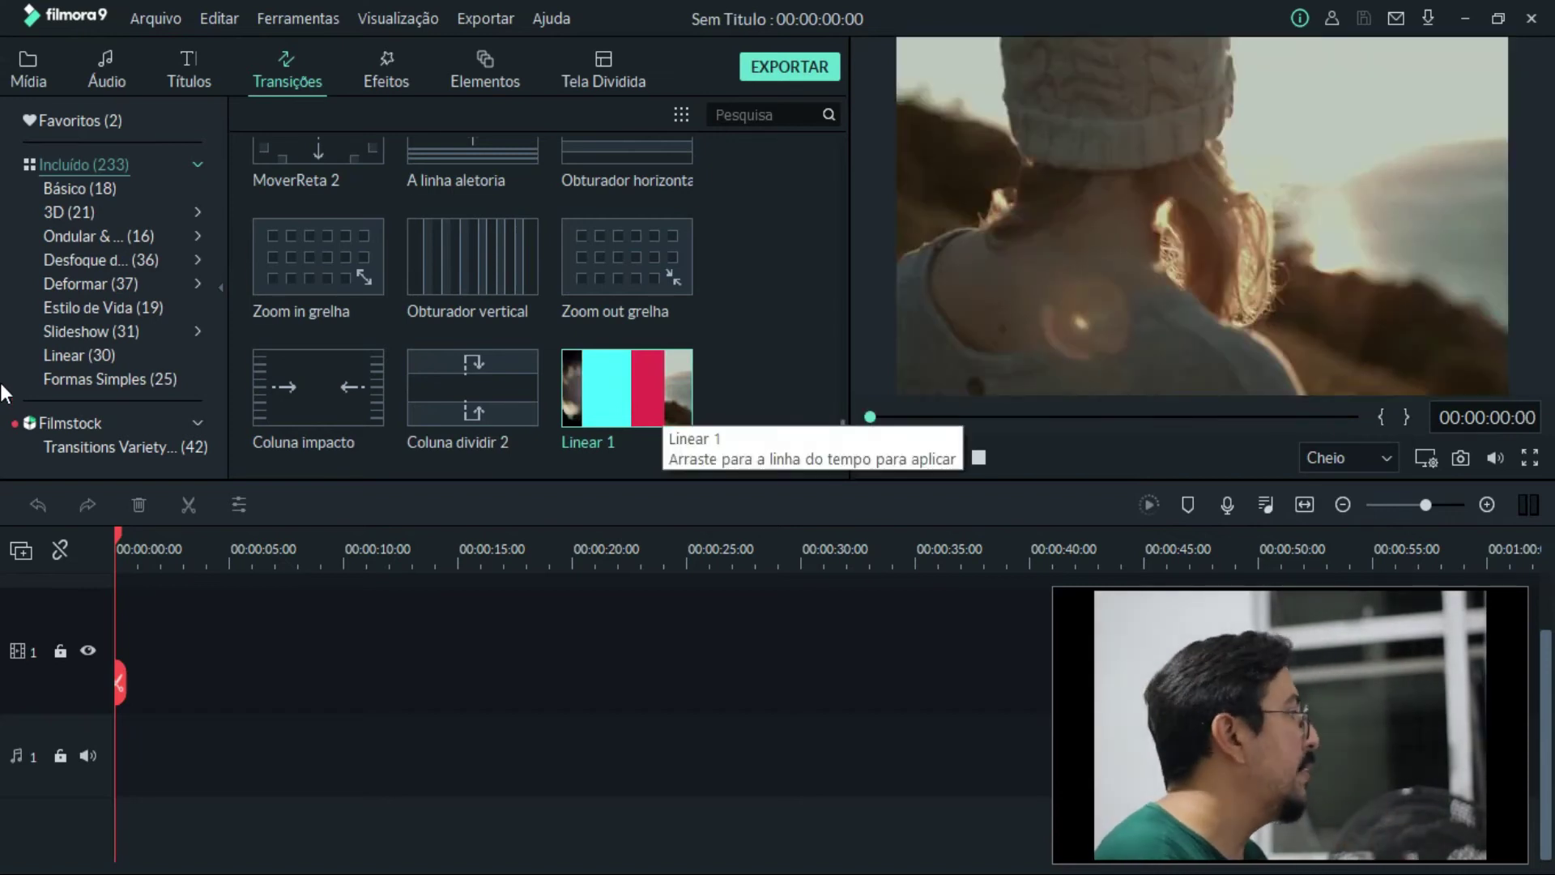
# Preview the Linear 11, Linear 12 and Linear 17 transitions.
pyautogui.scroll(-2, 4, 397)
pyautogui.click(524, 287)
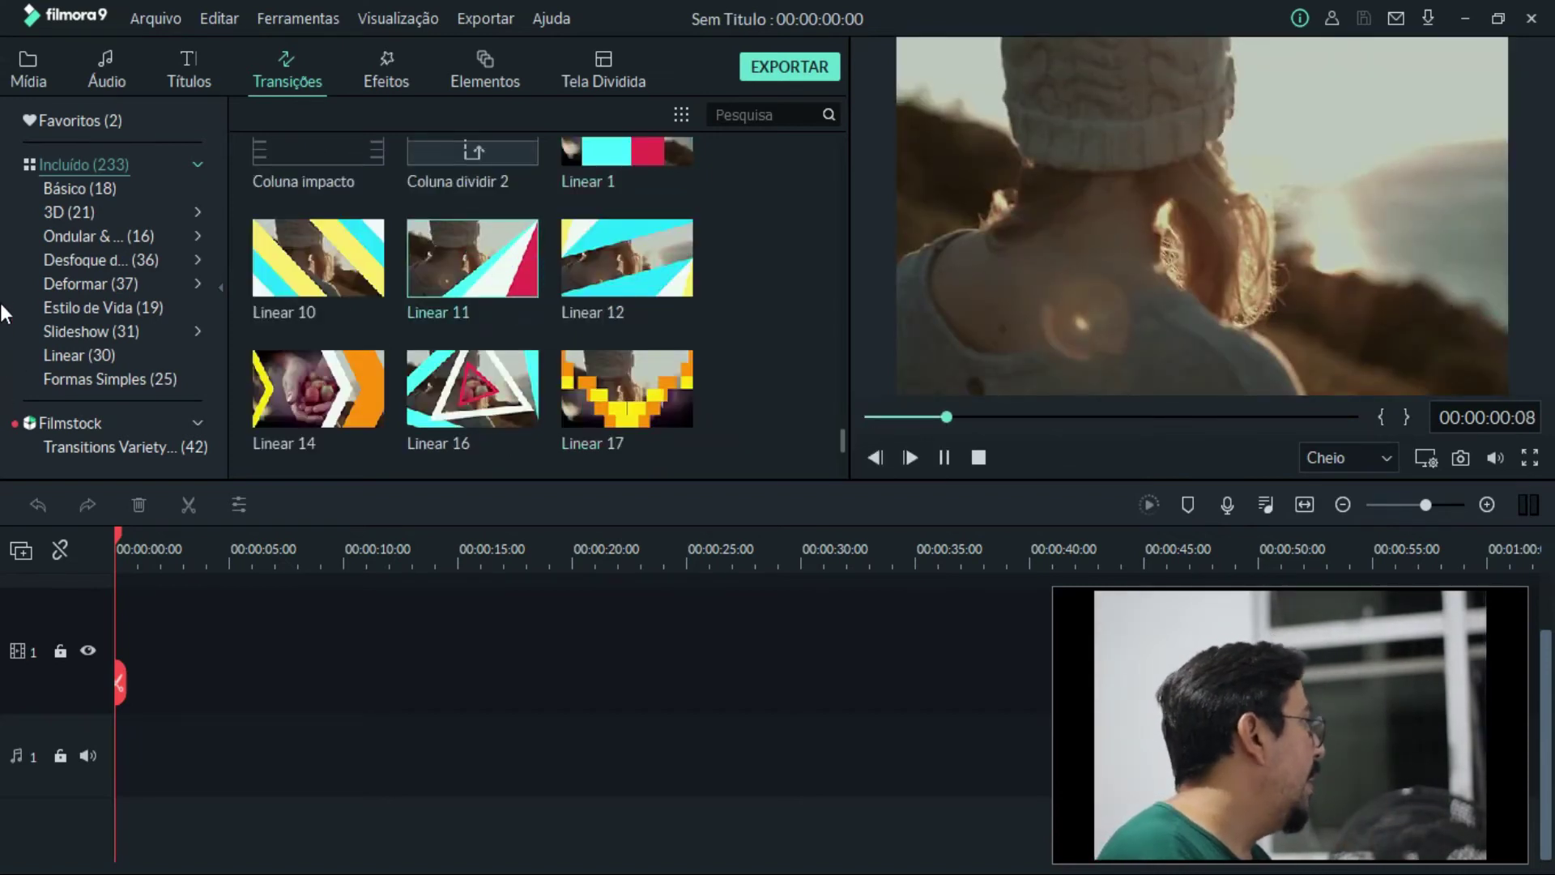
pyautogui.click(659, 289)
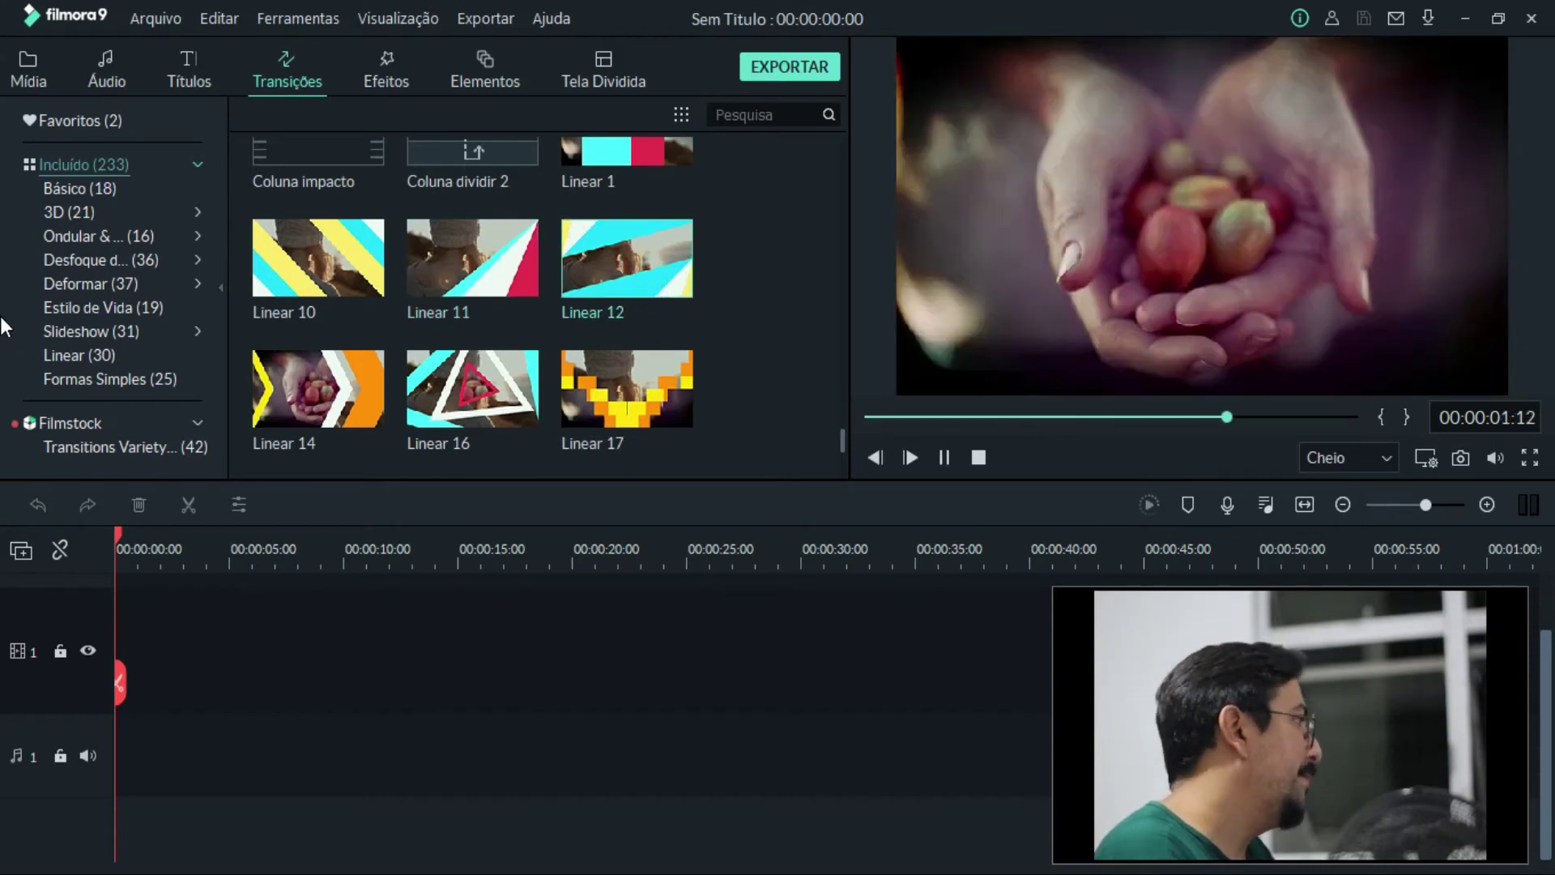
pyautogui.click(667, 413)
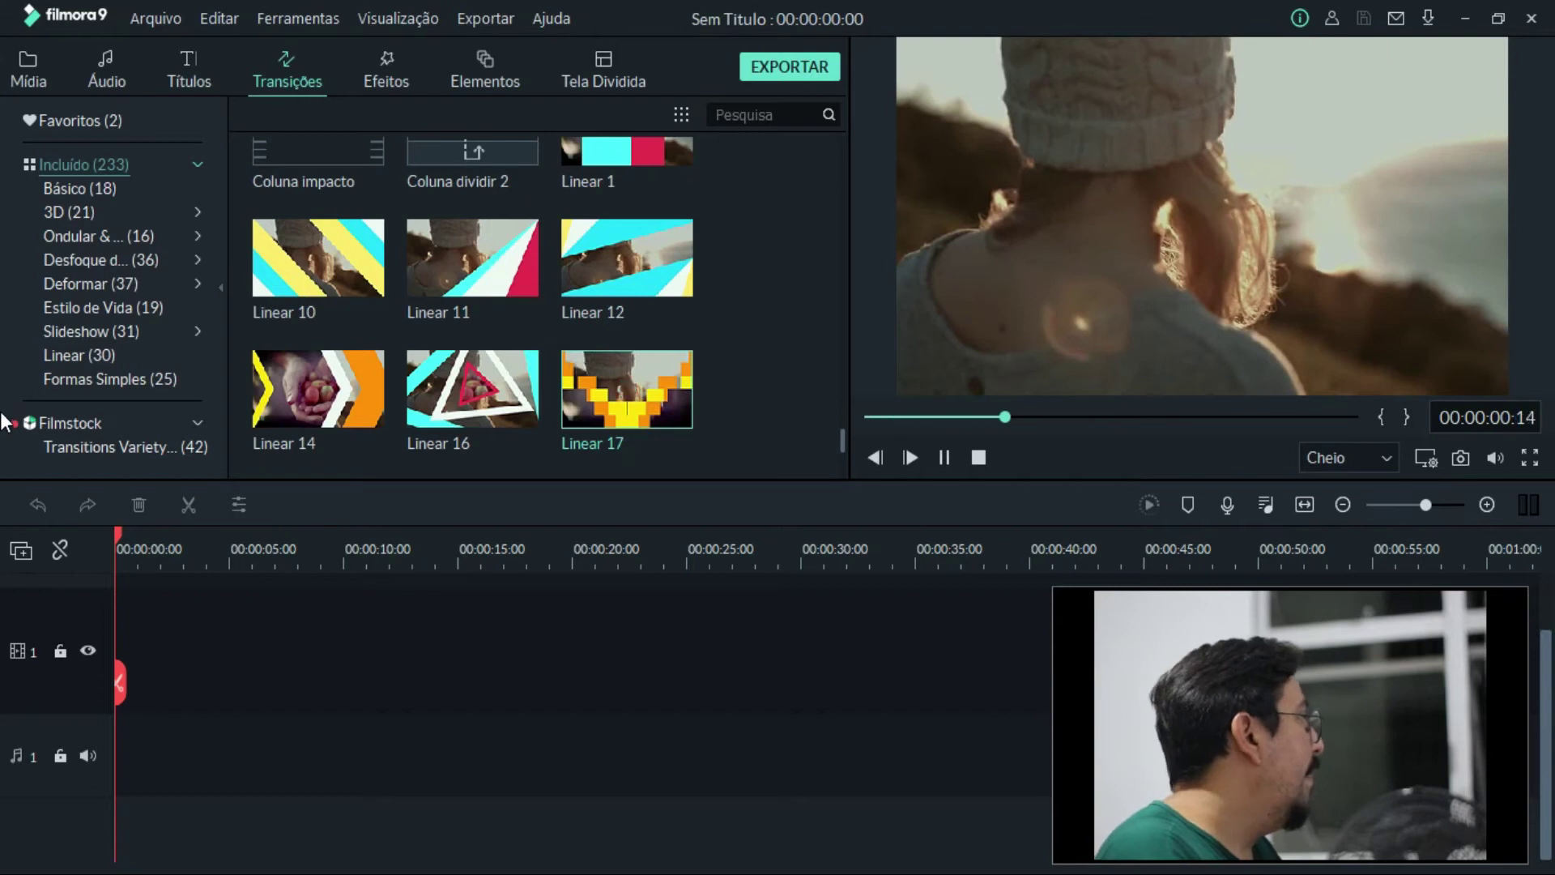
# Preview the Linear 19, Linear 22 and Linear 21 transitions.
pyautogui.scroll(-3, 472, 259)
pyautogui.doubleClick(526, 273)
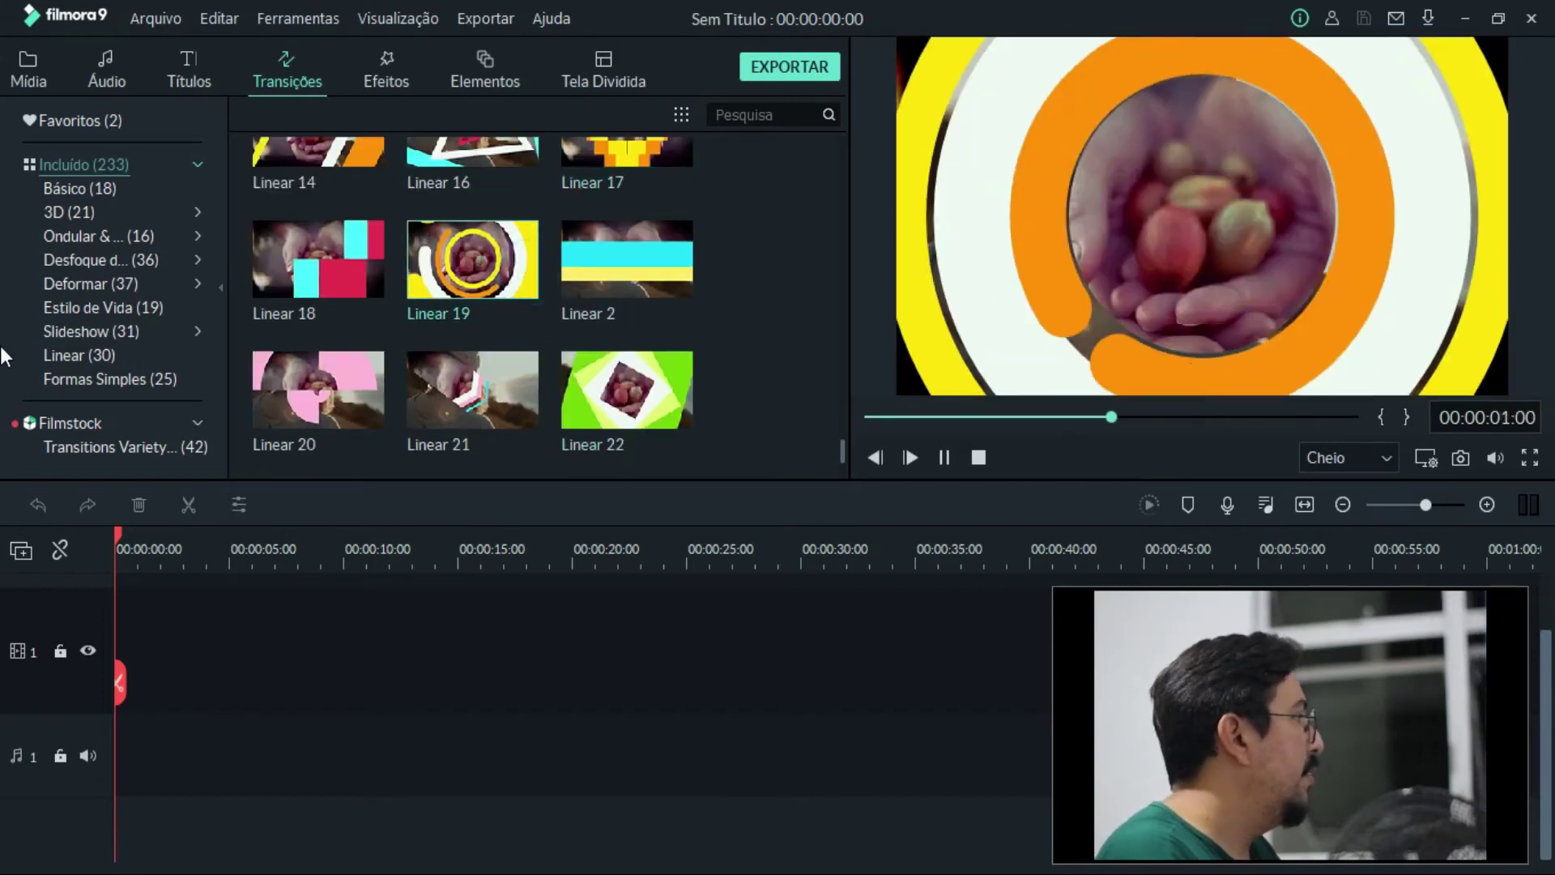
pyautogui.click(657, 385)
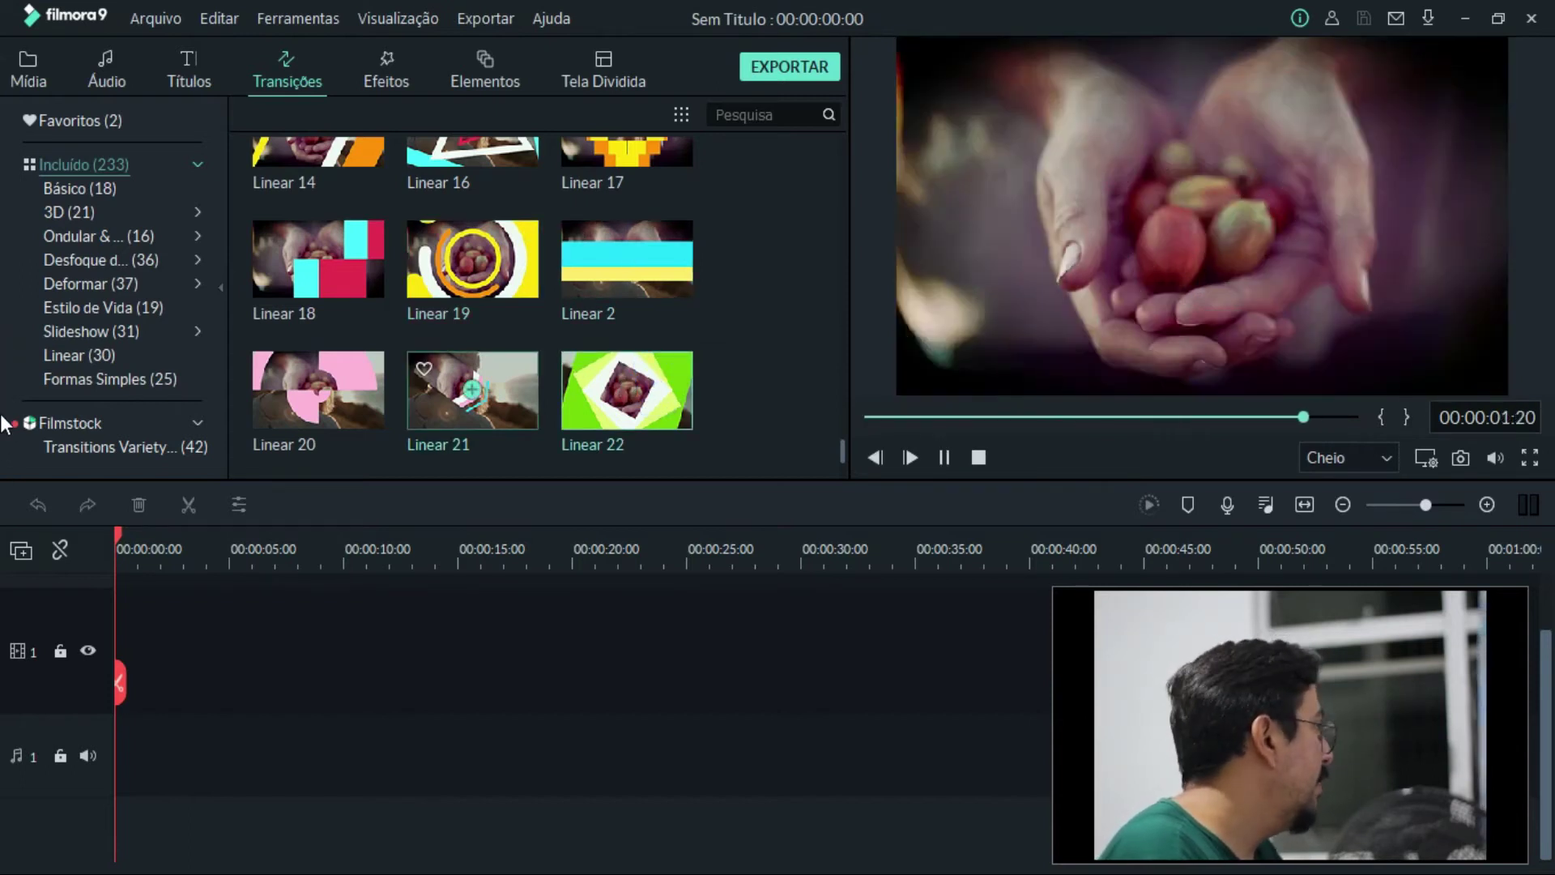
pyautogui.click(515, 401)
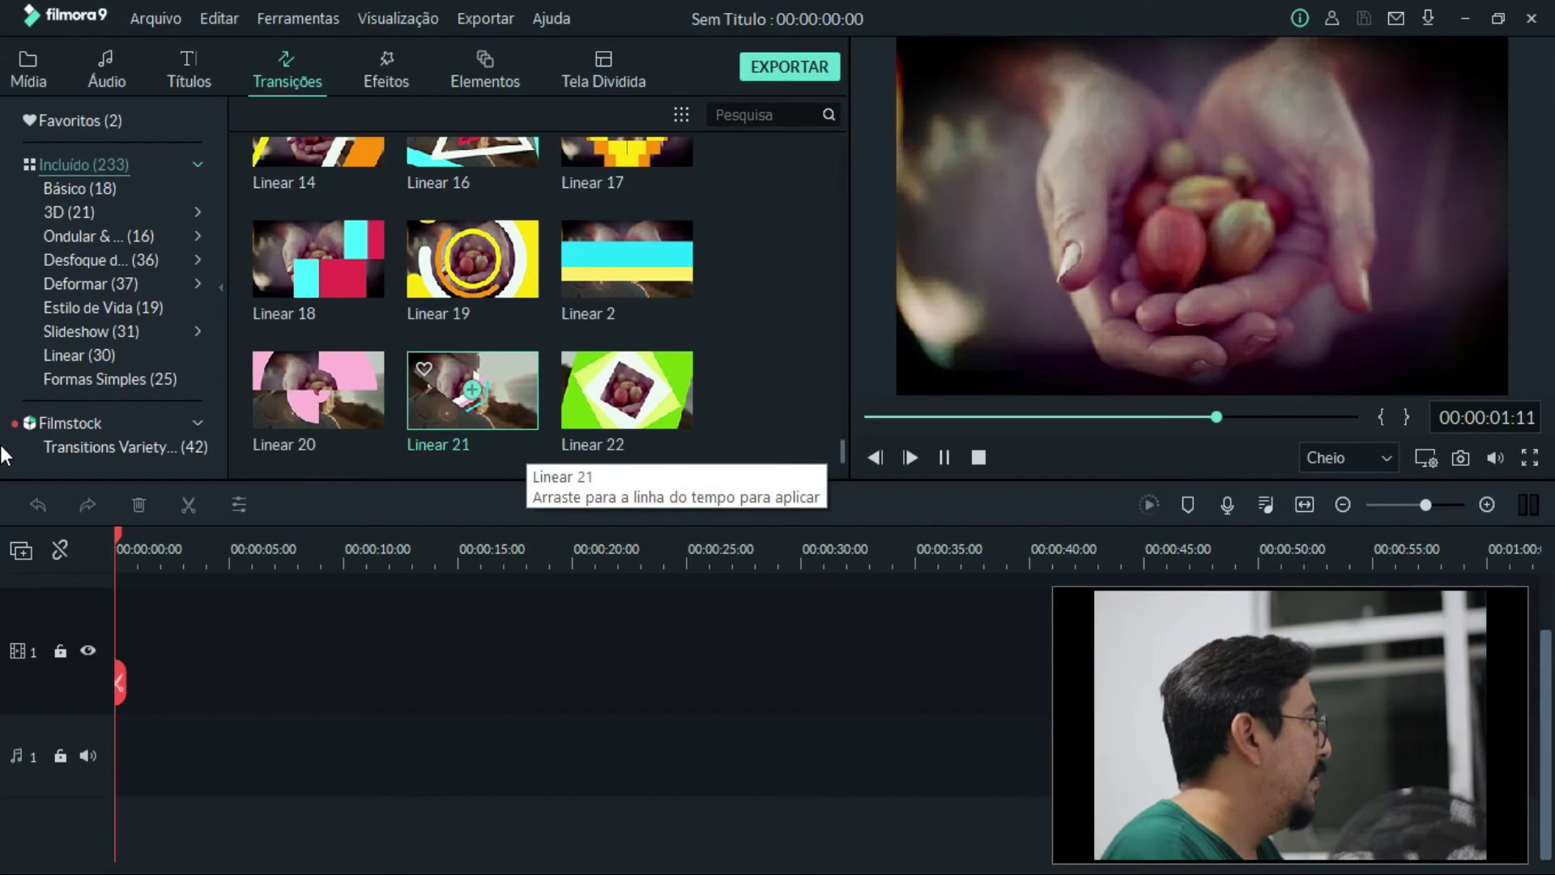
# Browse the remaining included transitions and preview Plain Shape 7 and Plain Shape 6.
pyautogui.scroll(-10, 4, 454)
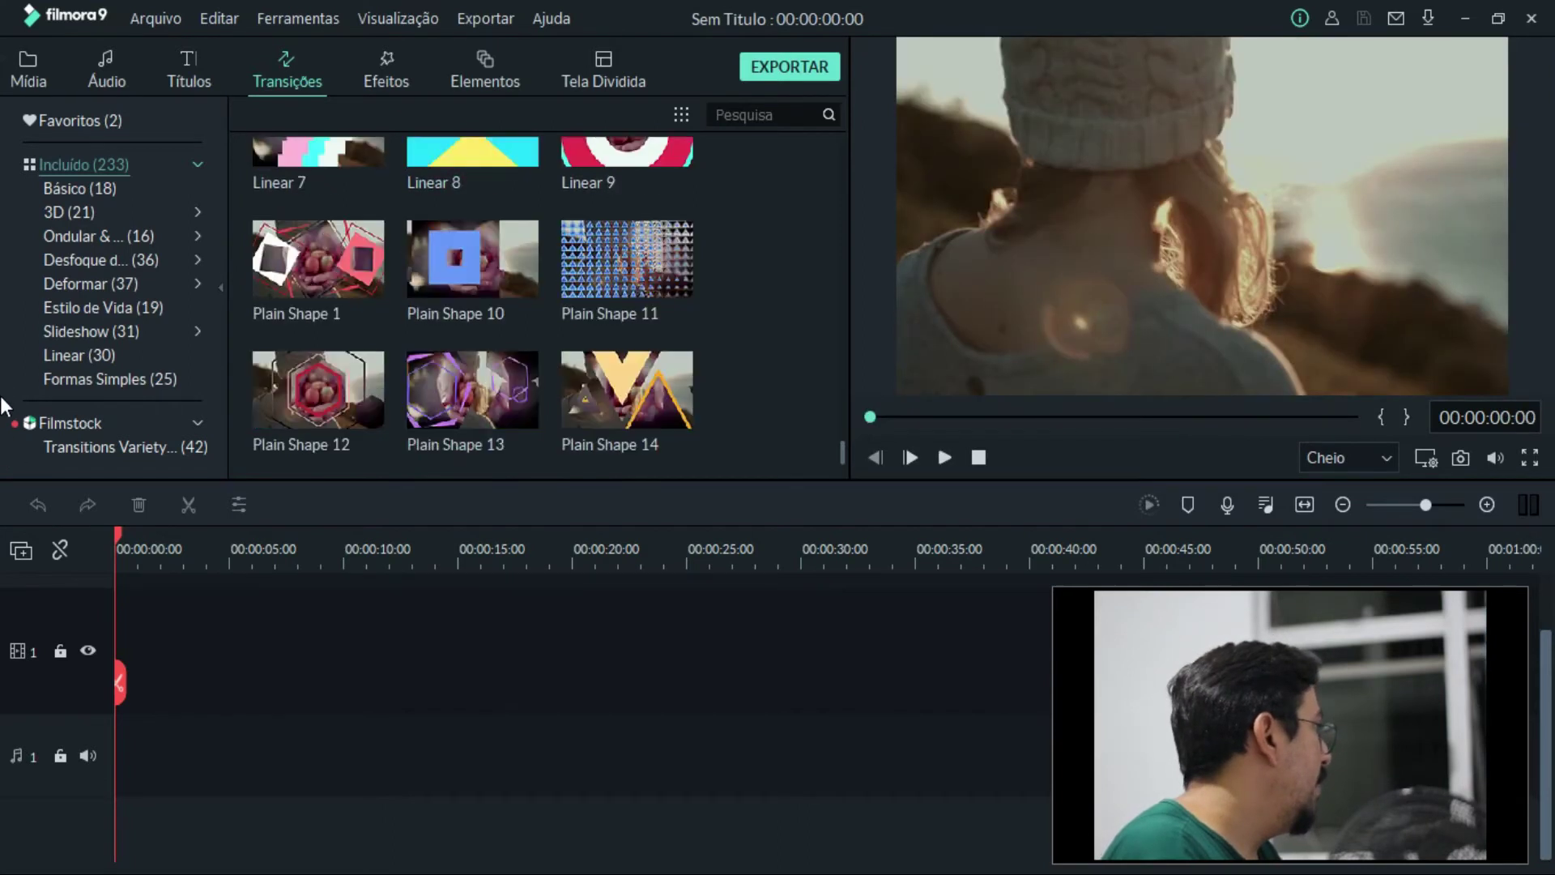
pyautogui.scroll(-10, 4, 405)
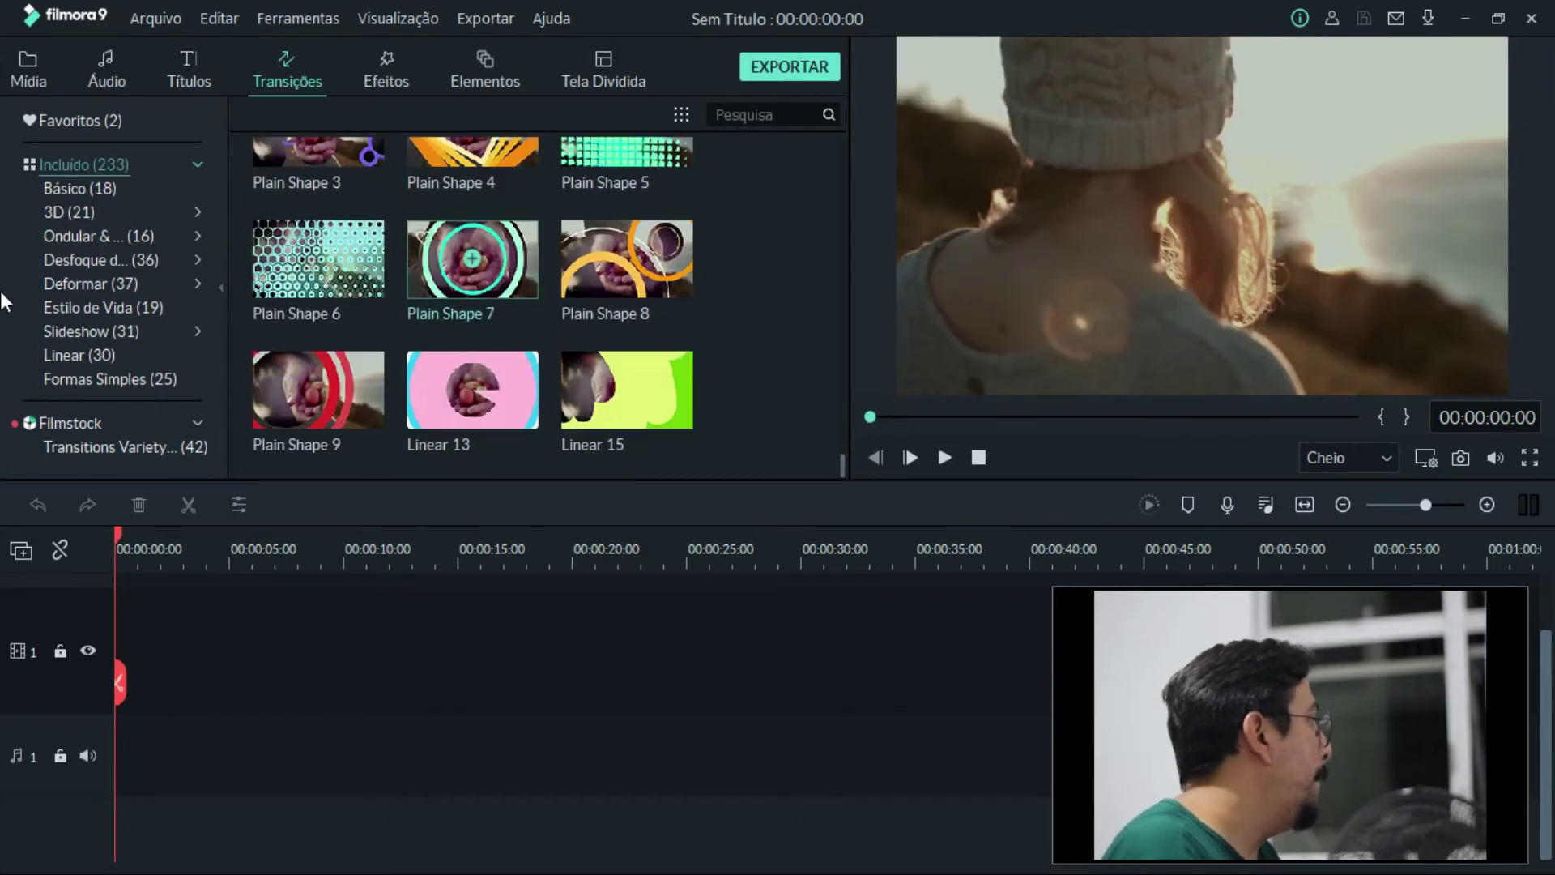
pyautogui.doubleClick(374, 292)
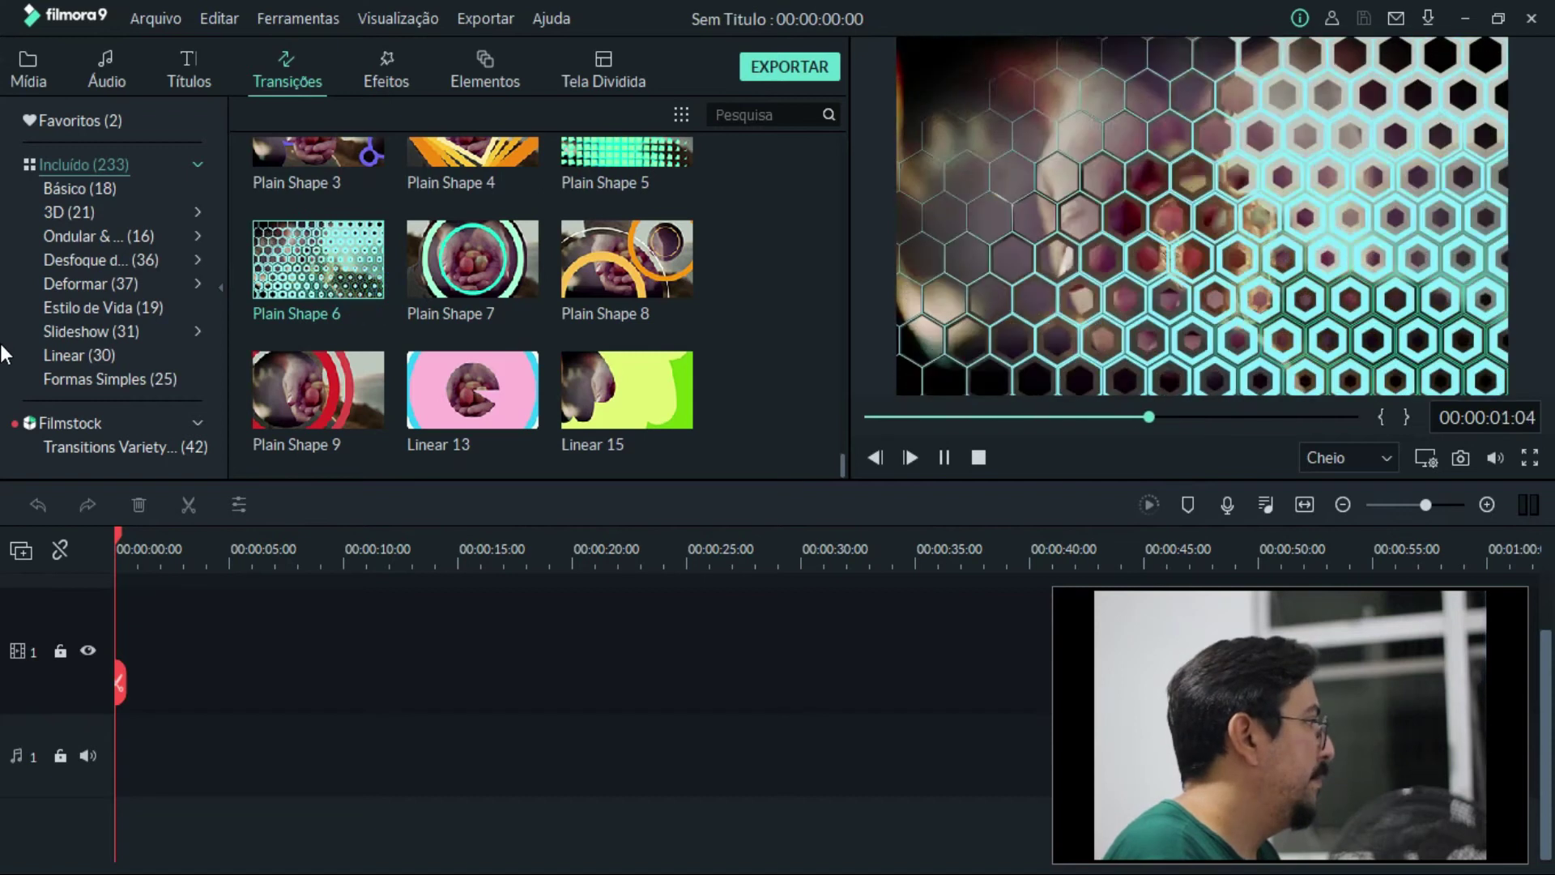
pyautogui.click(742, 358)
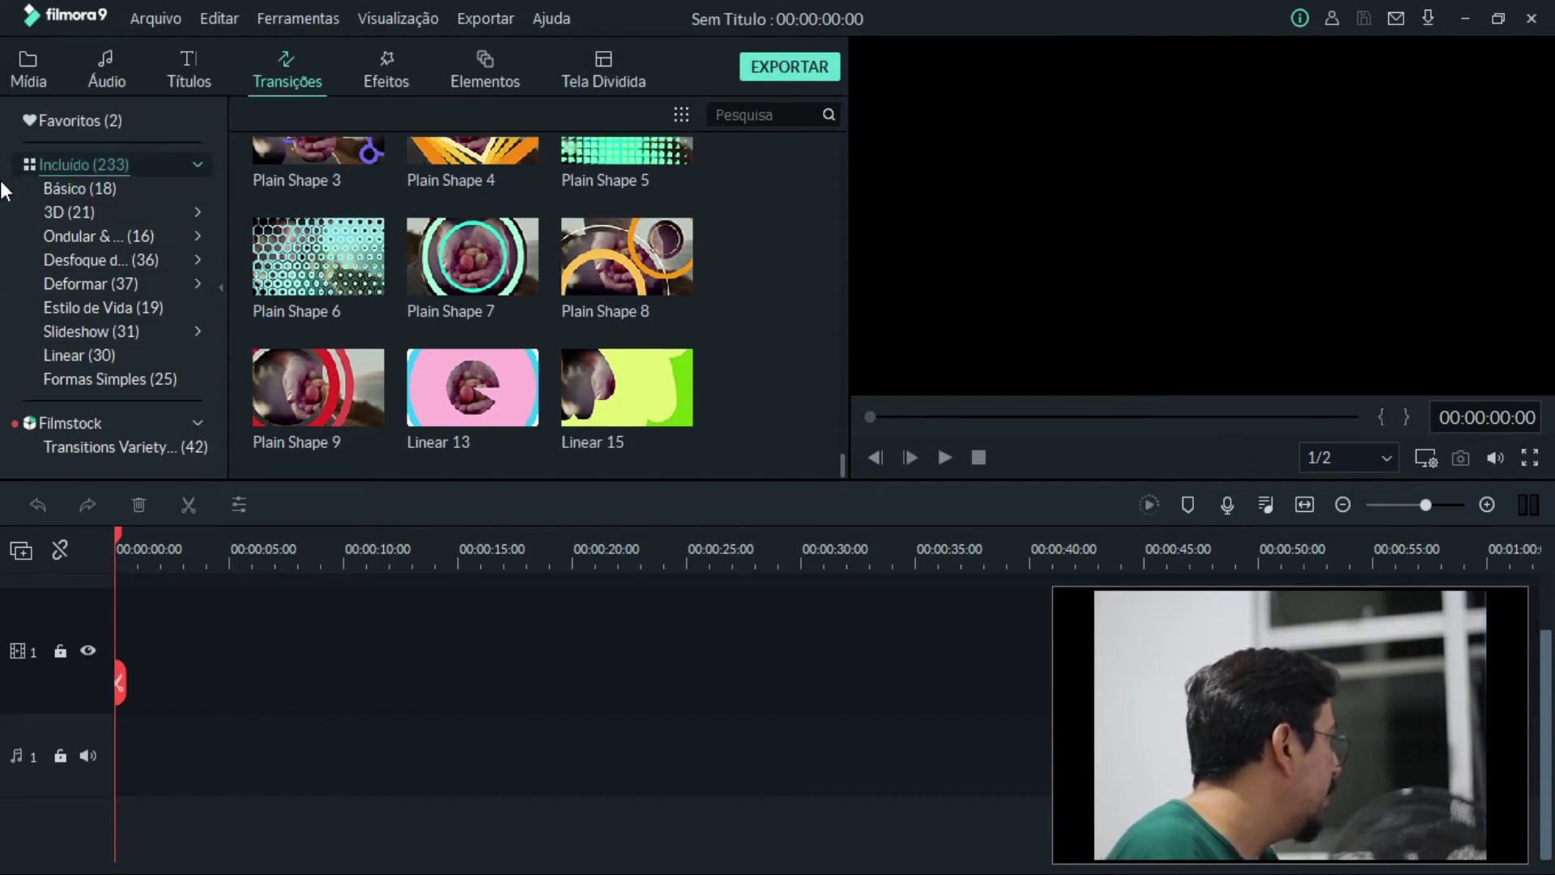
# Show the 3D transitions and preview Caixa Girada 1 and Caixa Girada 2.
pyautogui.click(2, 212)
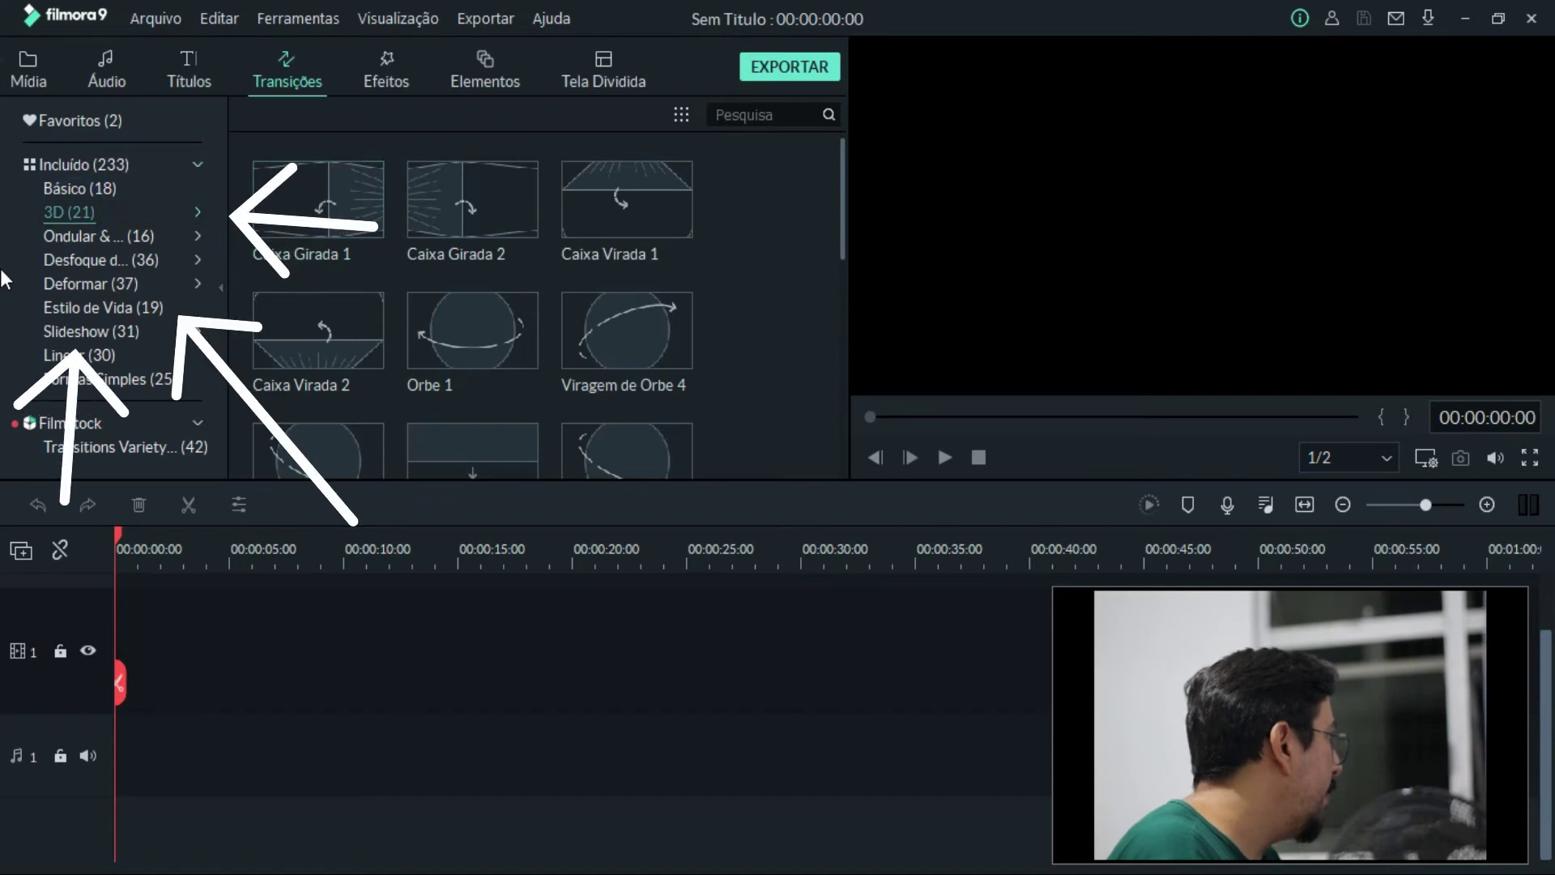
pyautogui.doubleClick(344, 208)
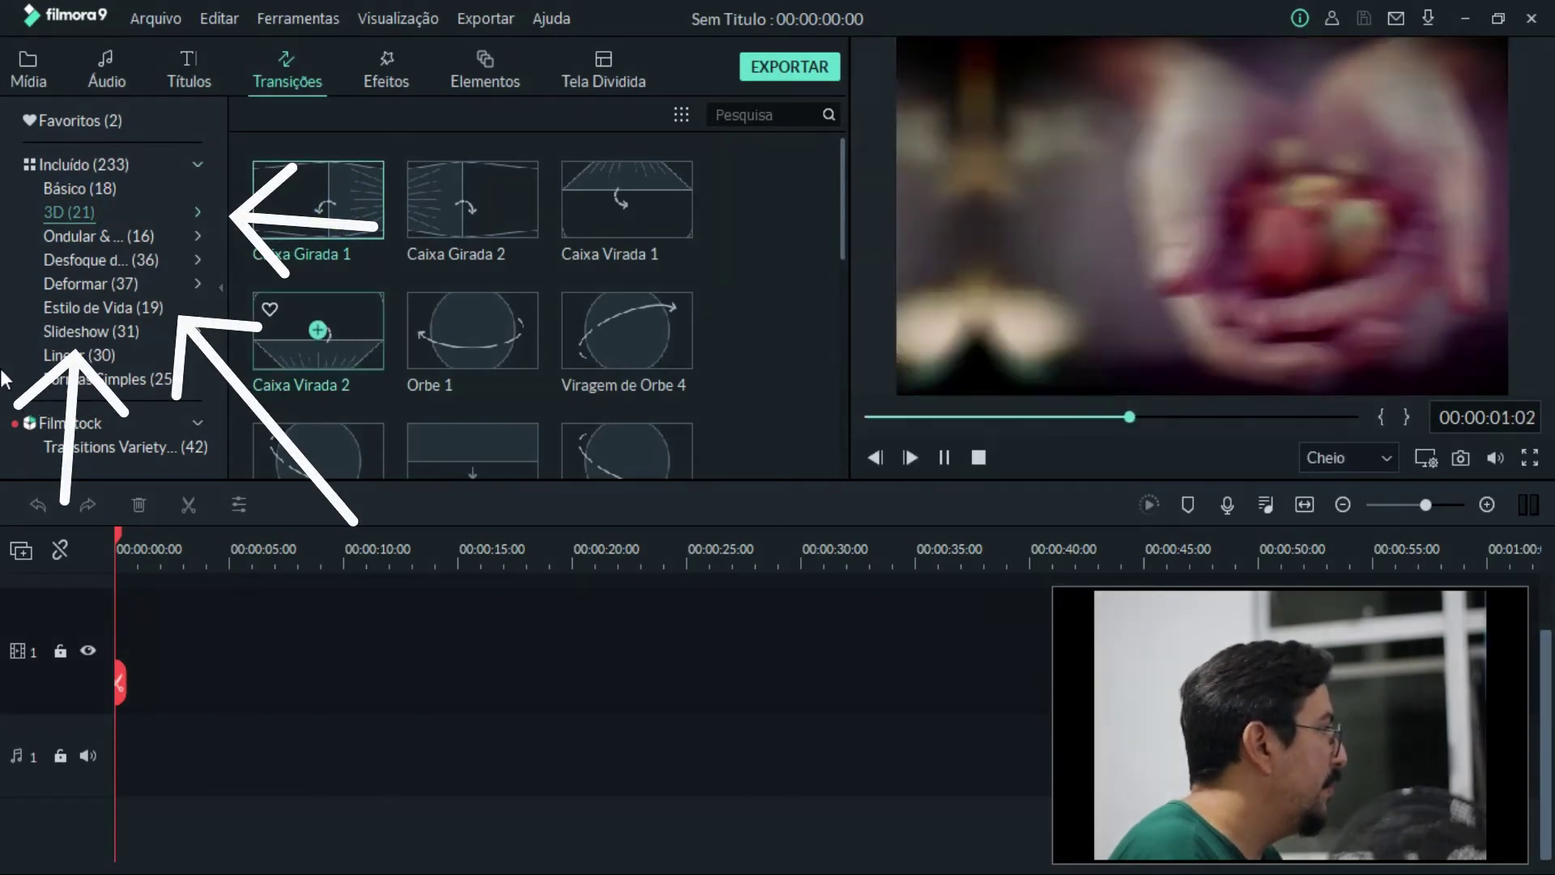
pyautogui.click(483, 221)
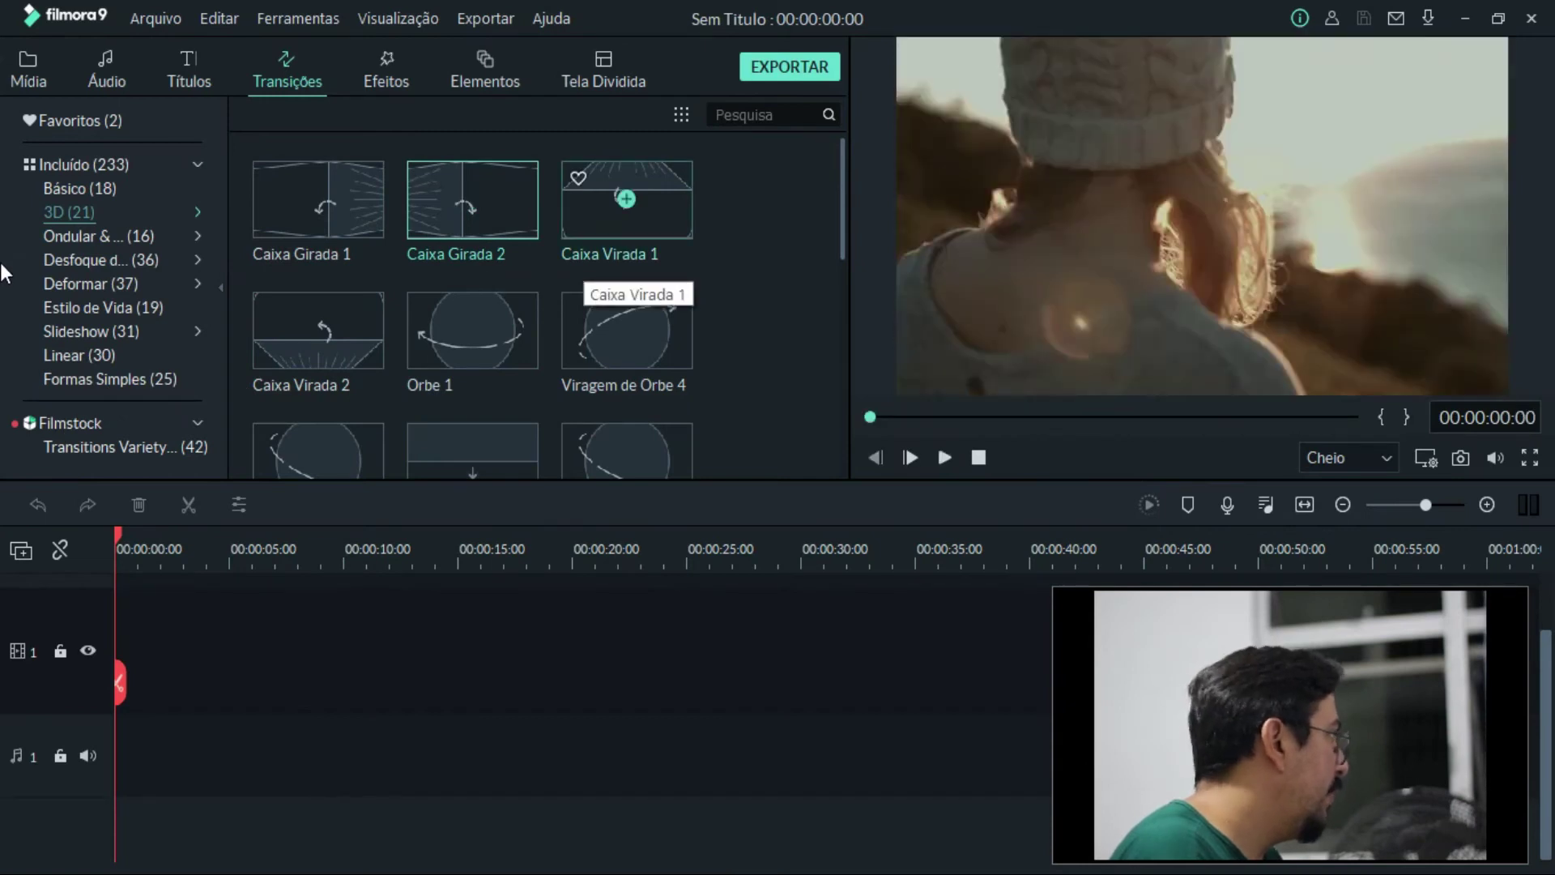
# Preview the Redemoinho transition in the Ondular category and list the Formas Simples transitions.
pyautogui.click(134, 233)
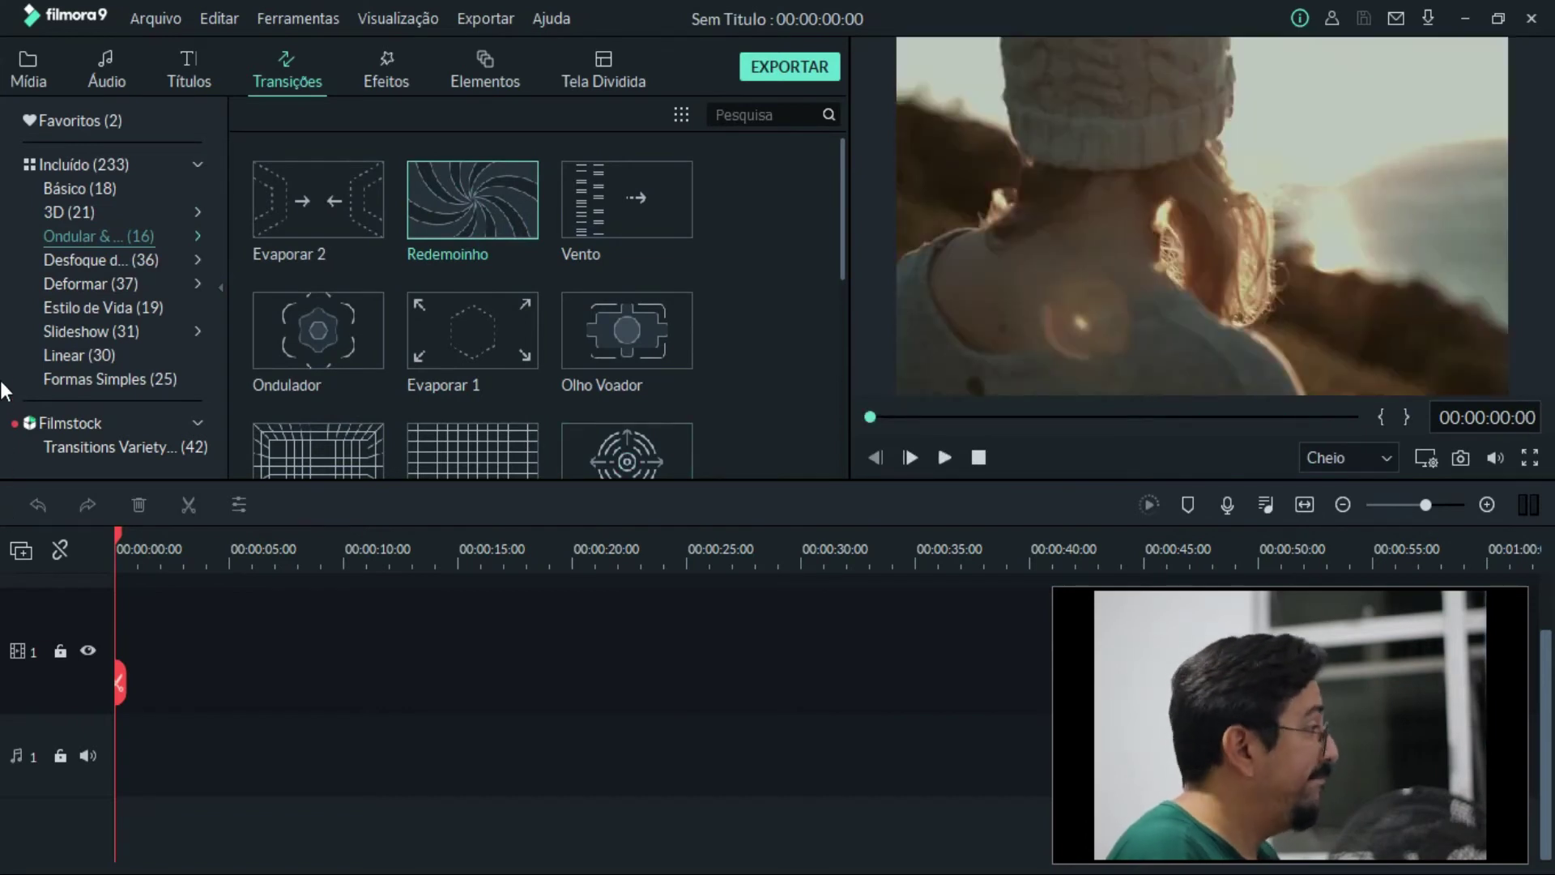
pyautogui.click(755, 357)
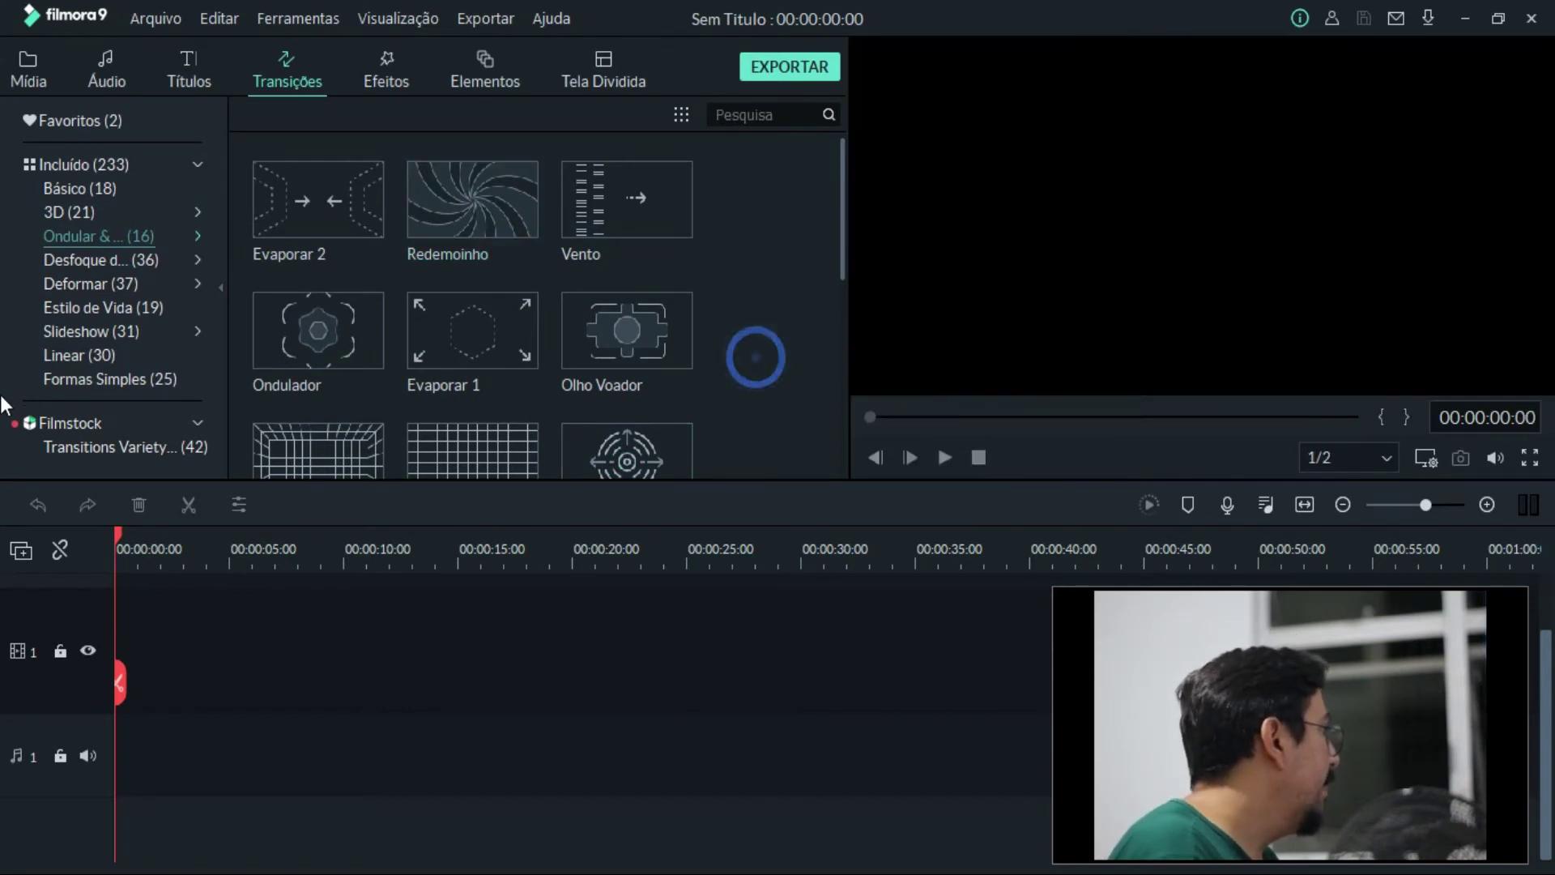
pyautogui.scroll(-2, 755, 358)
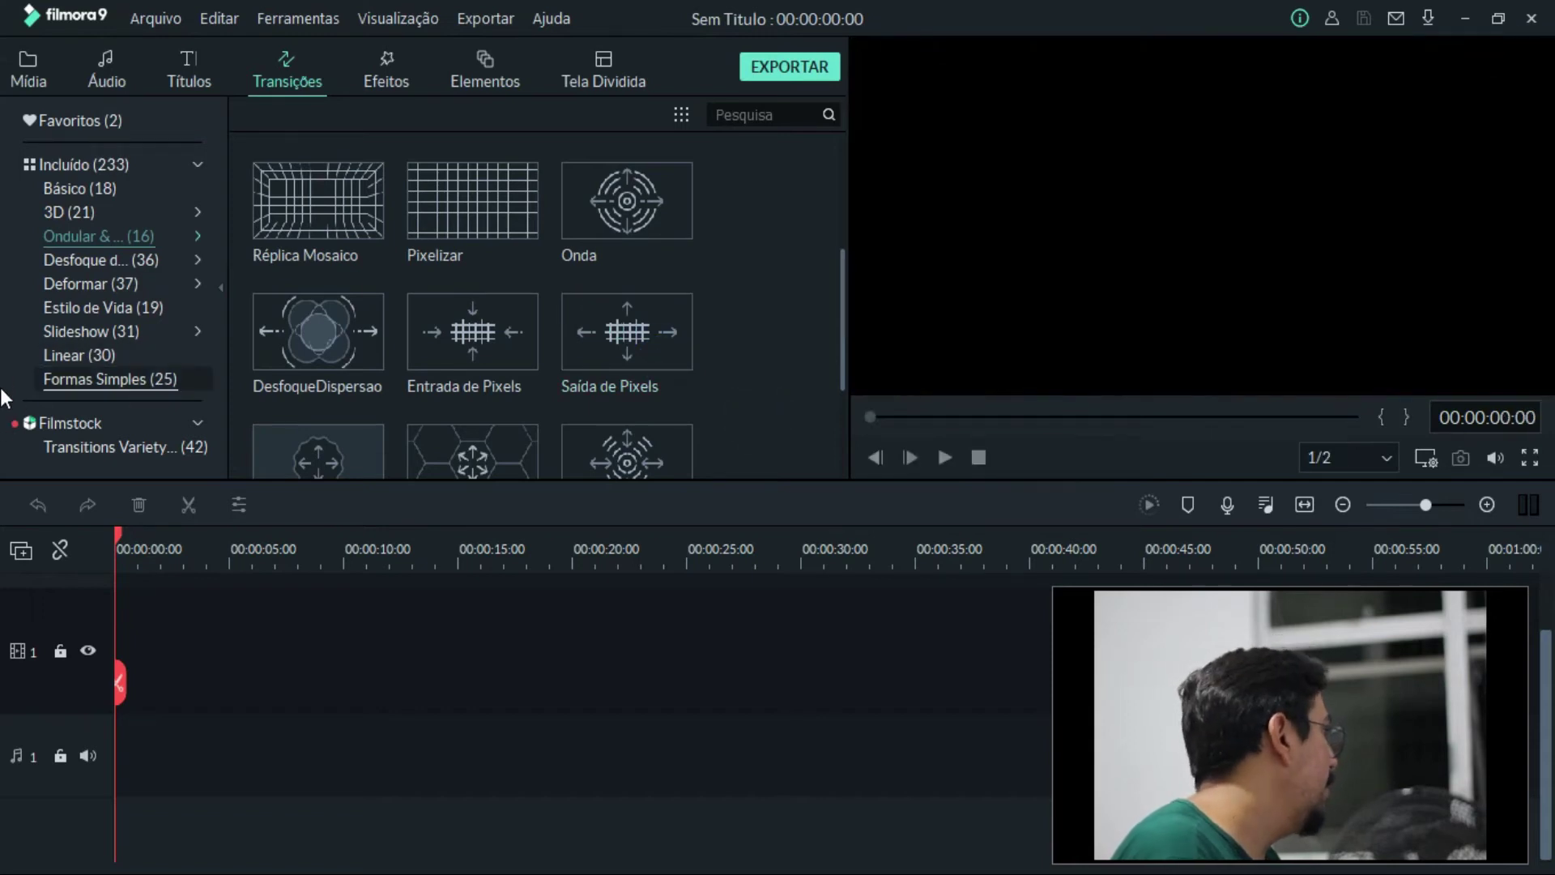
pyautogui.click(156, 375)
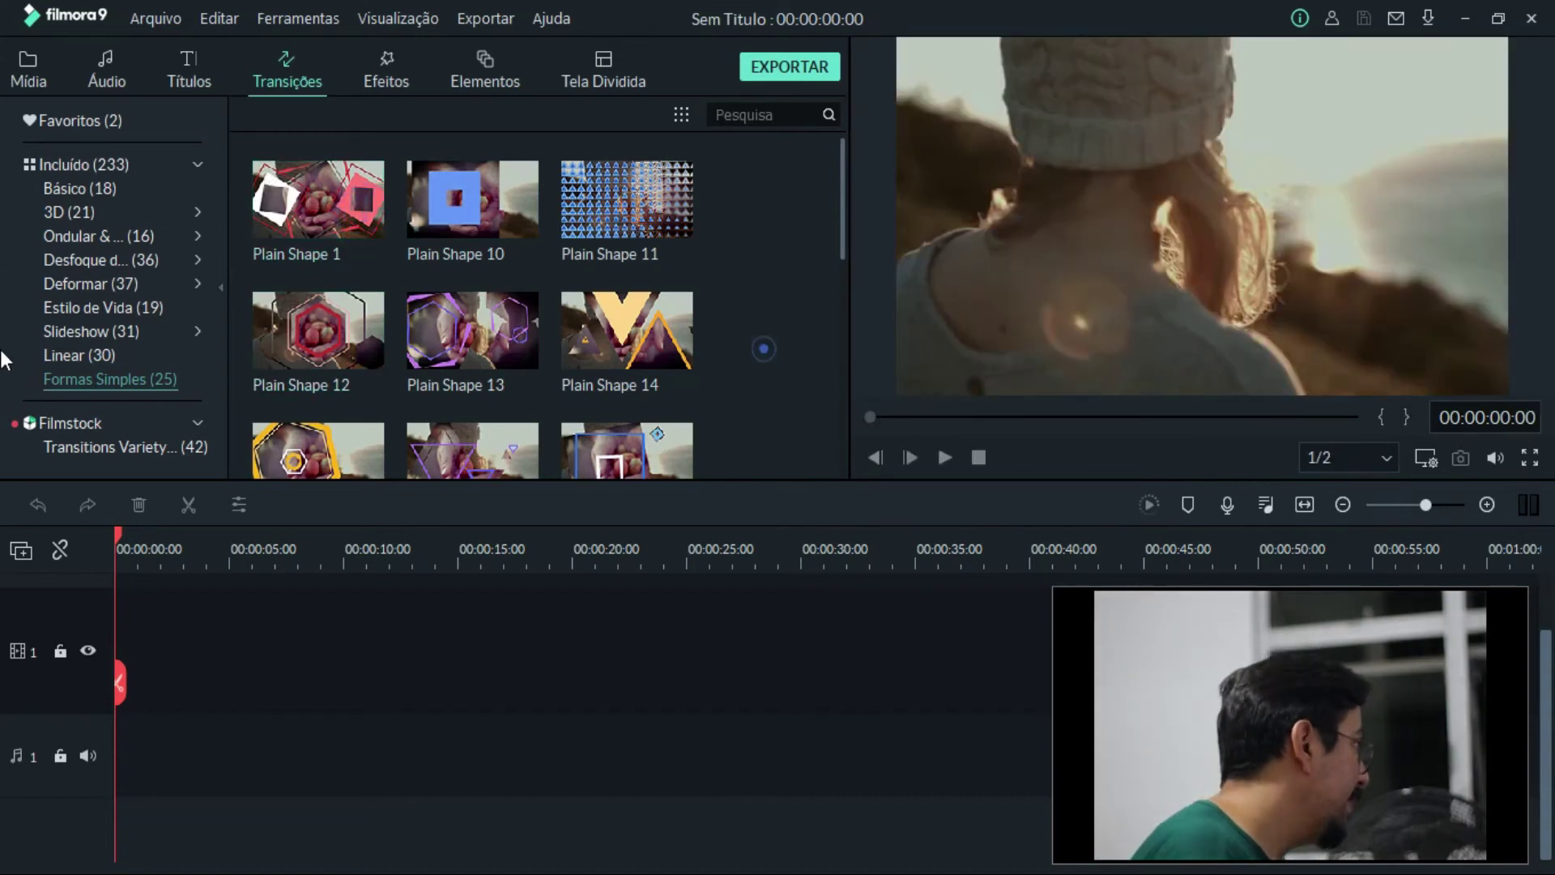
# Switch to the effects library and browse the Filtros category.
pyautogui.click(394, 70)
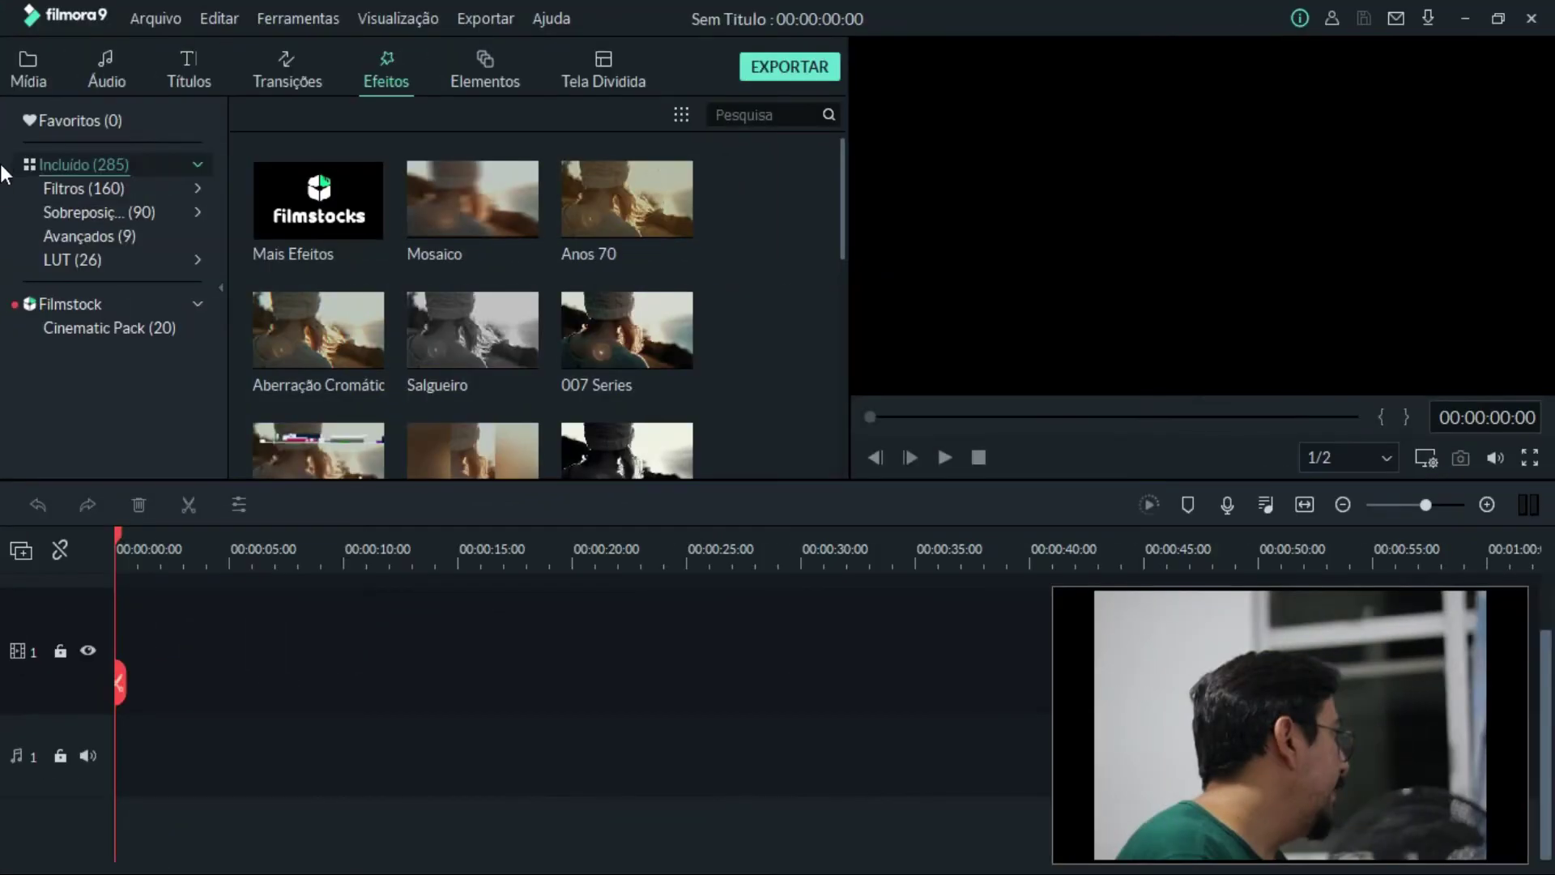
pyautogui.press('Down')
pyautogui.scroll(-8, 537, 305)
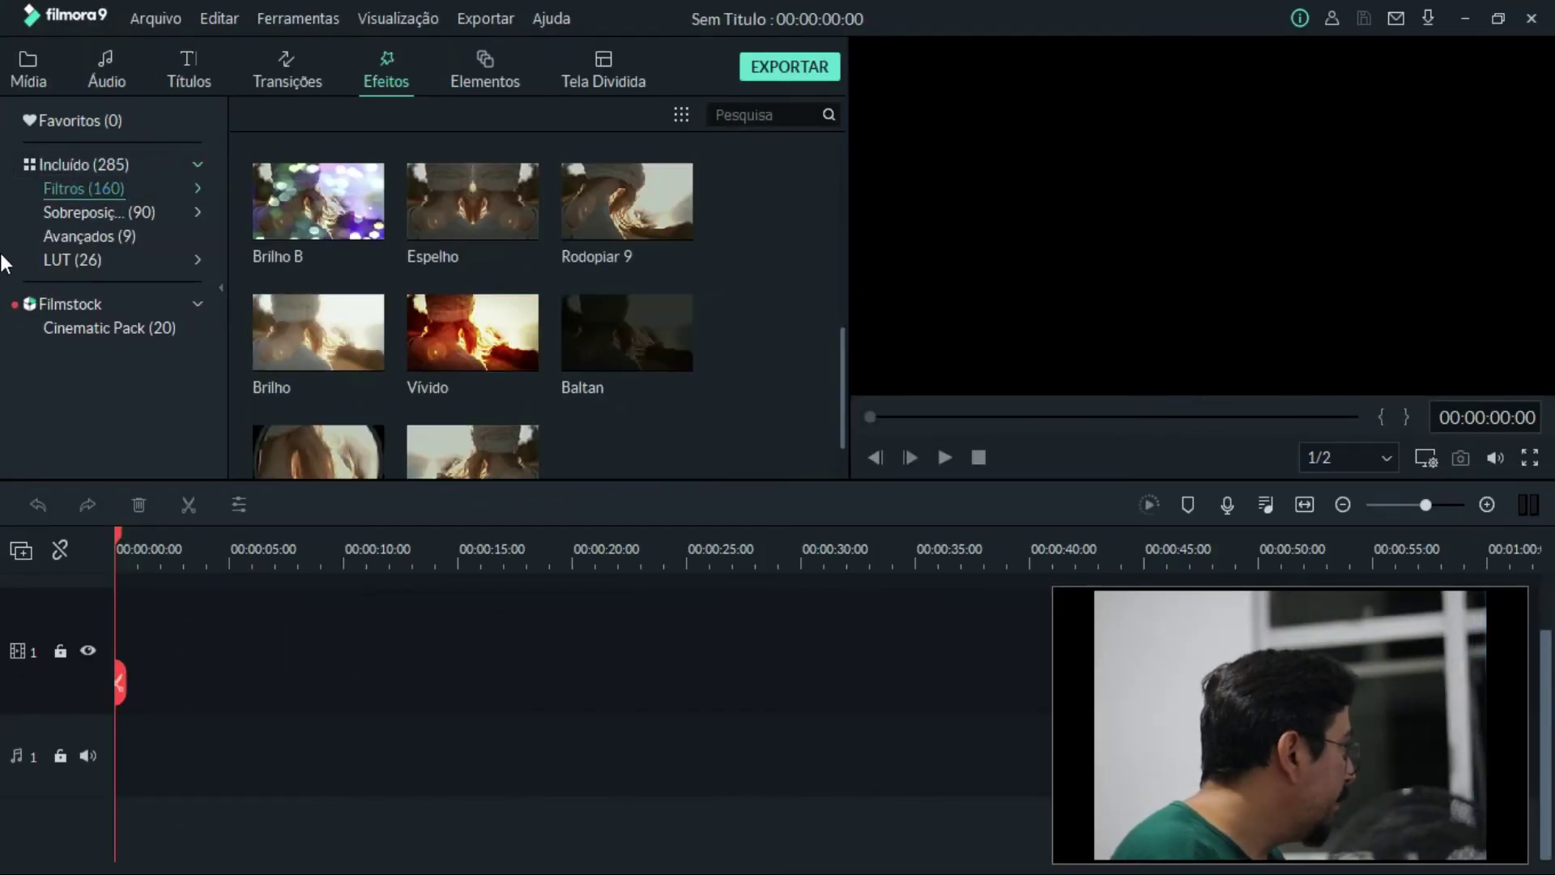
pyautogui.scroll(7, 537, 306)
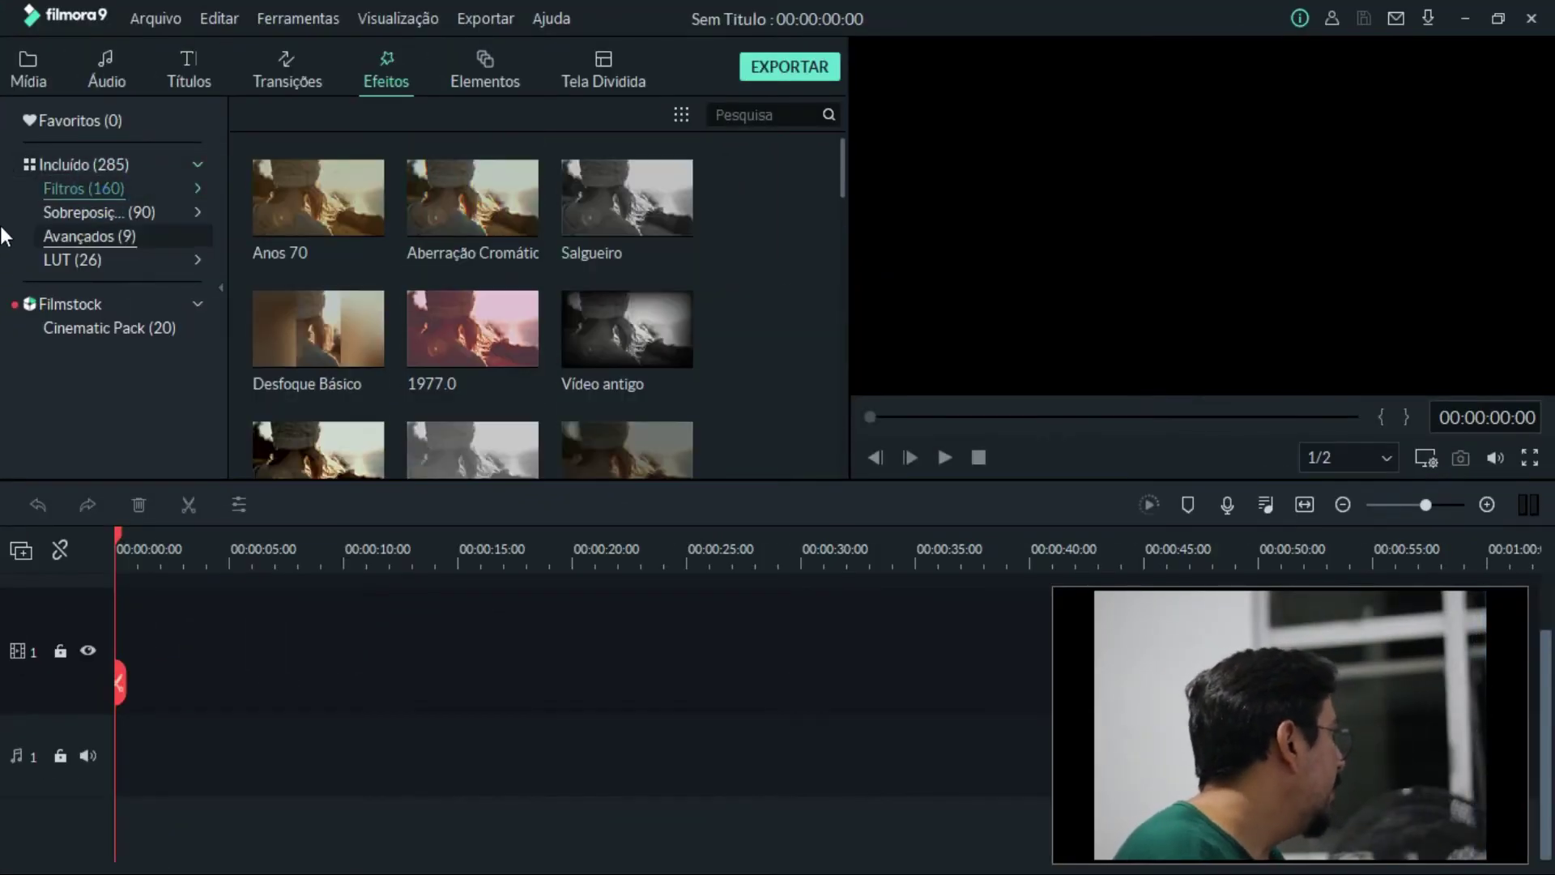
# Show the overlay effects and preview Falha Forte and Filme Mudo.
pyautogui.click(3, 217)
pyautogui.press('Left')
pyautogui.press('Left')
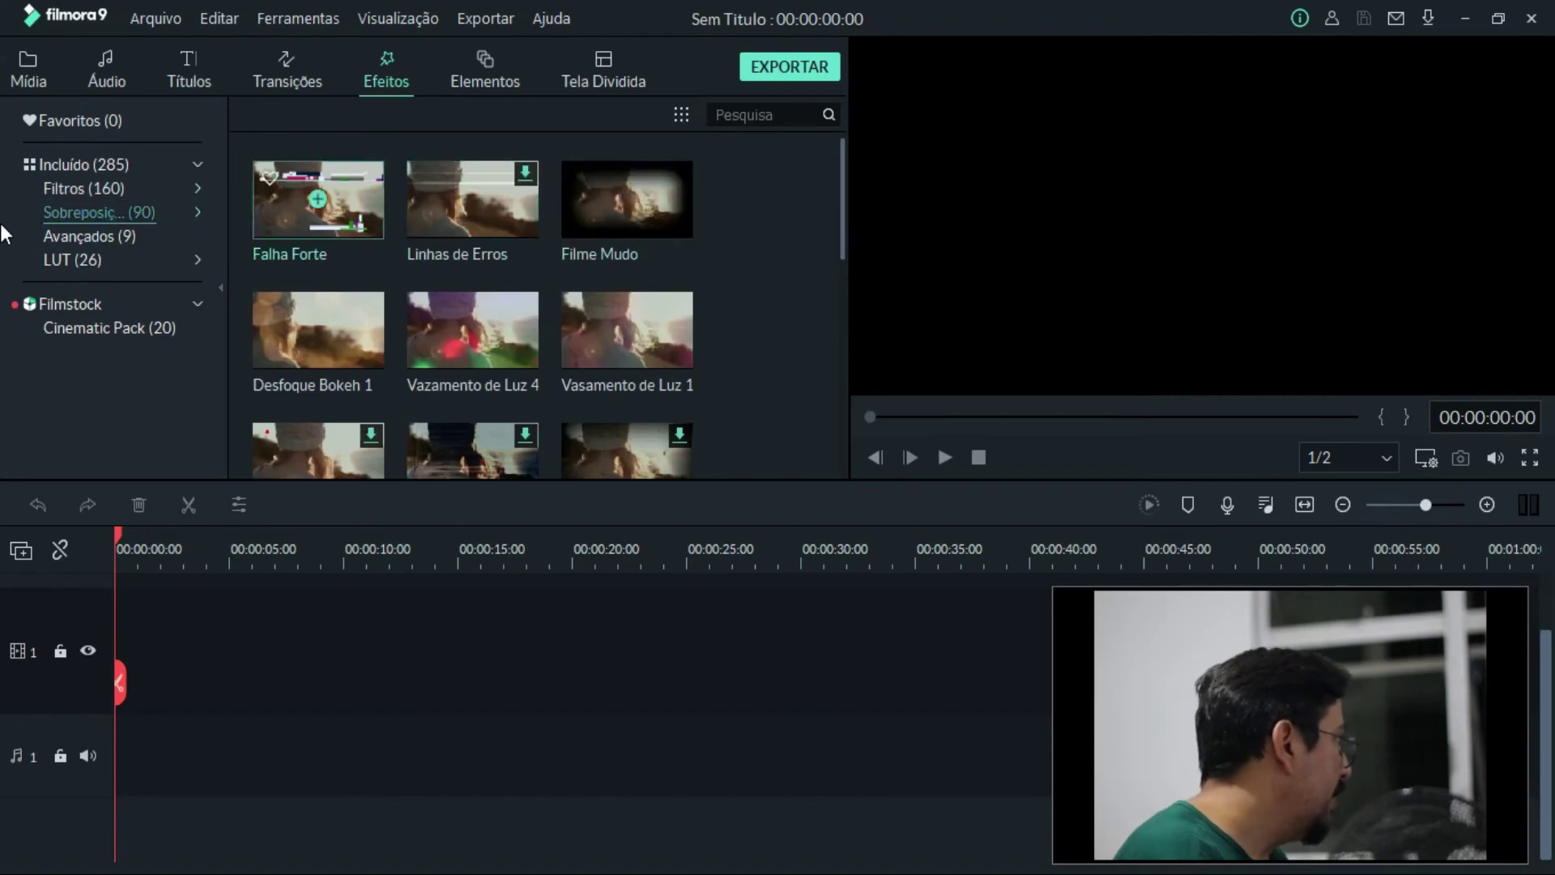
pyautogui.doubleClick(330, 217)
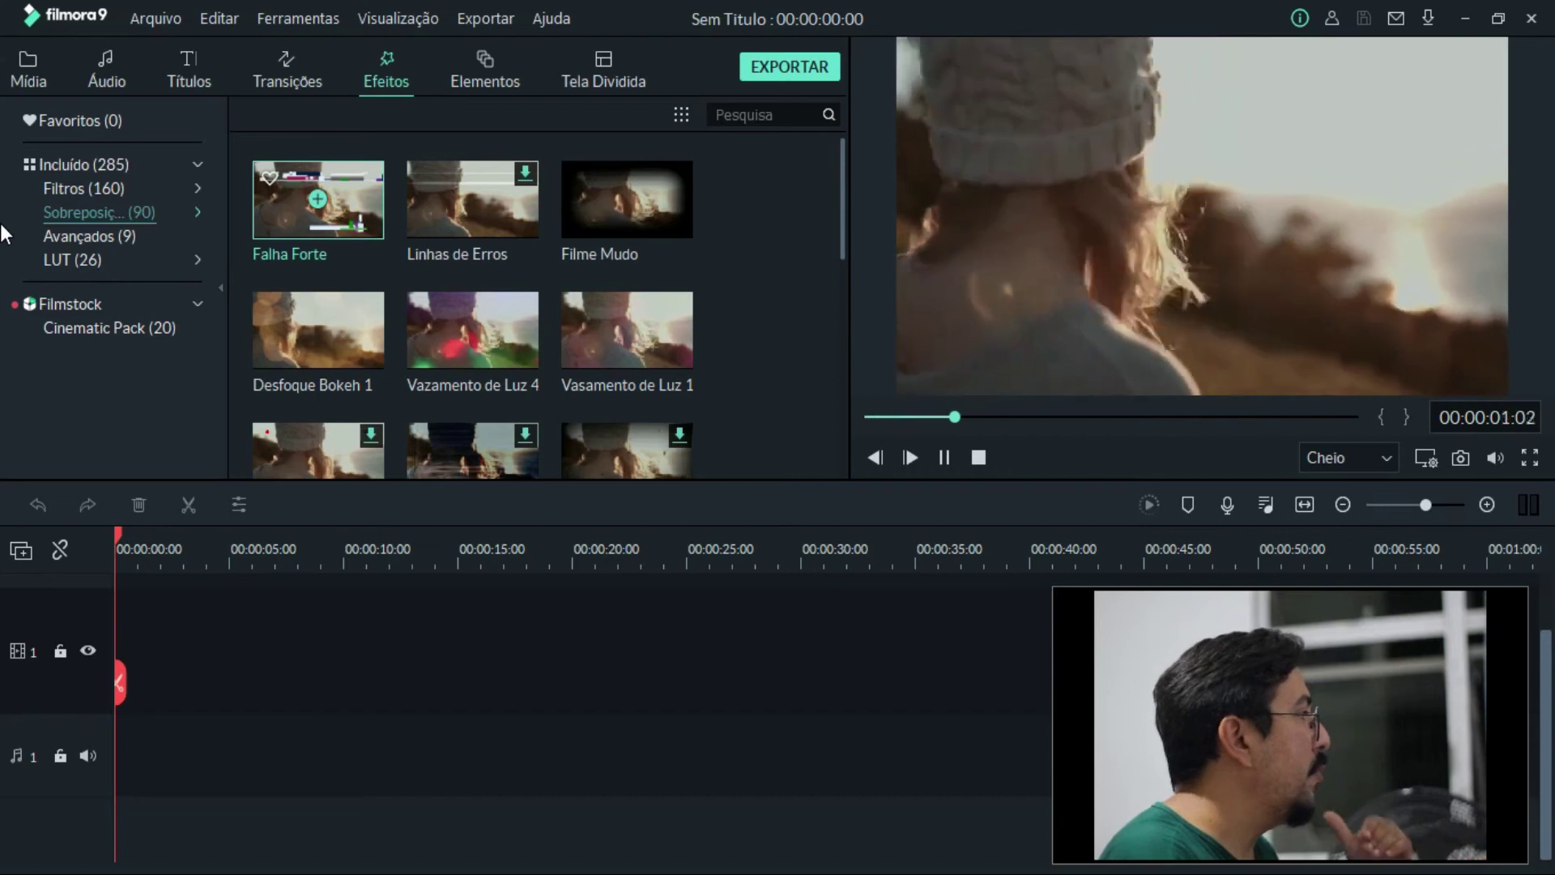
pyautogui.press('Right')
pyautogui.press('Right')
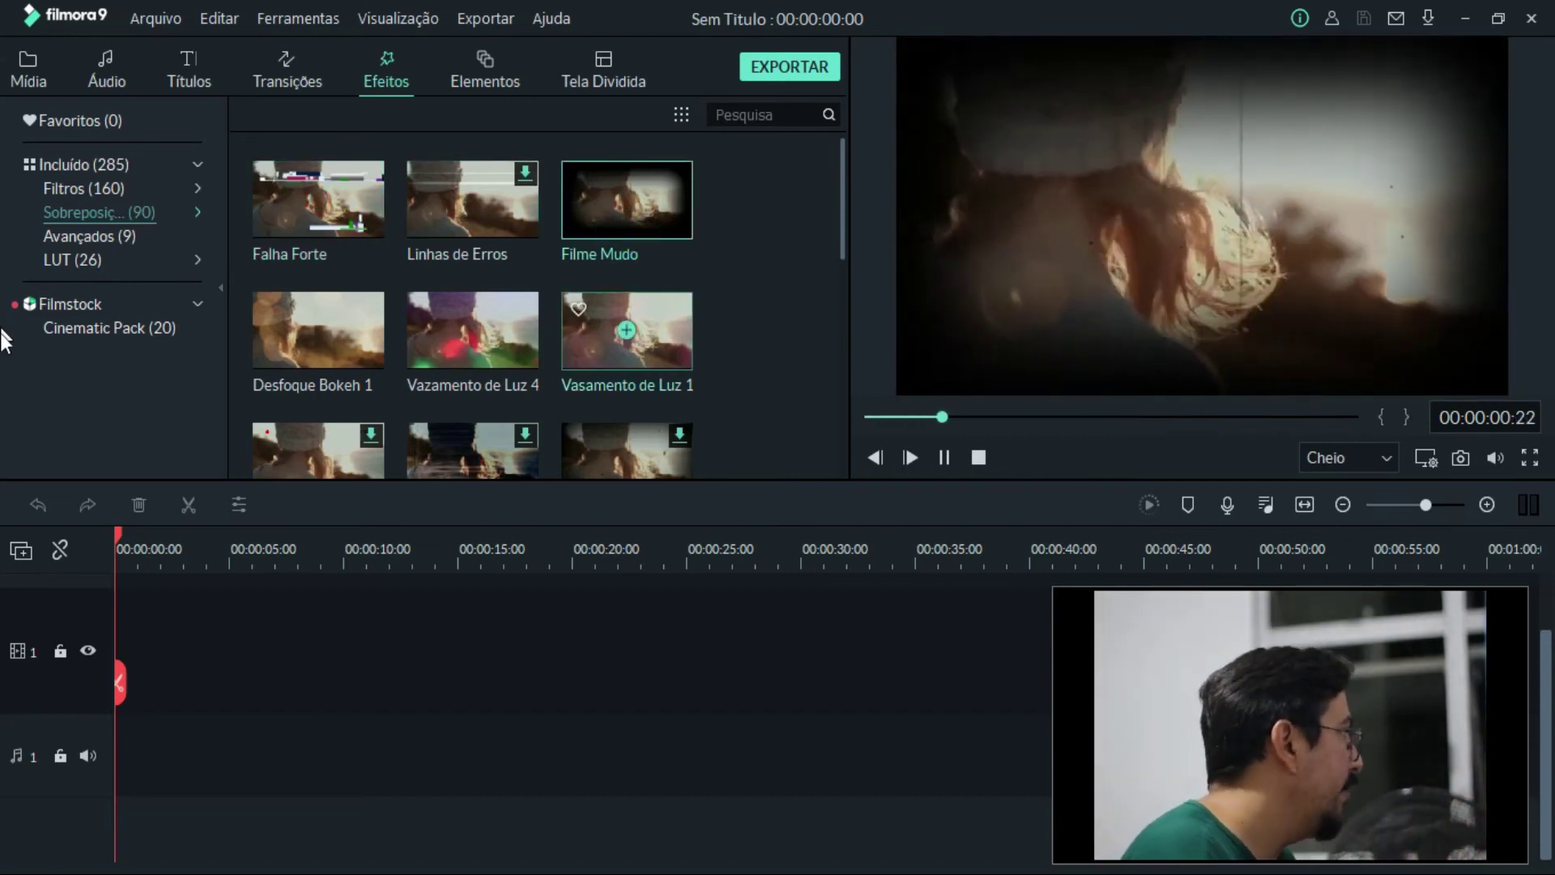
# Return to the Filtros effects and preview the 1977.0 and Ash filters.
pyautogui.click(84, 188)
pyautogui.doubleClick(624, 234)
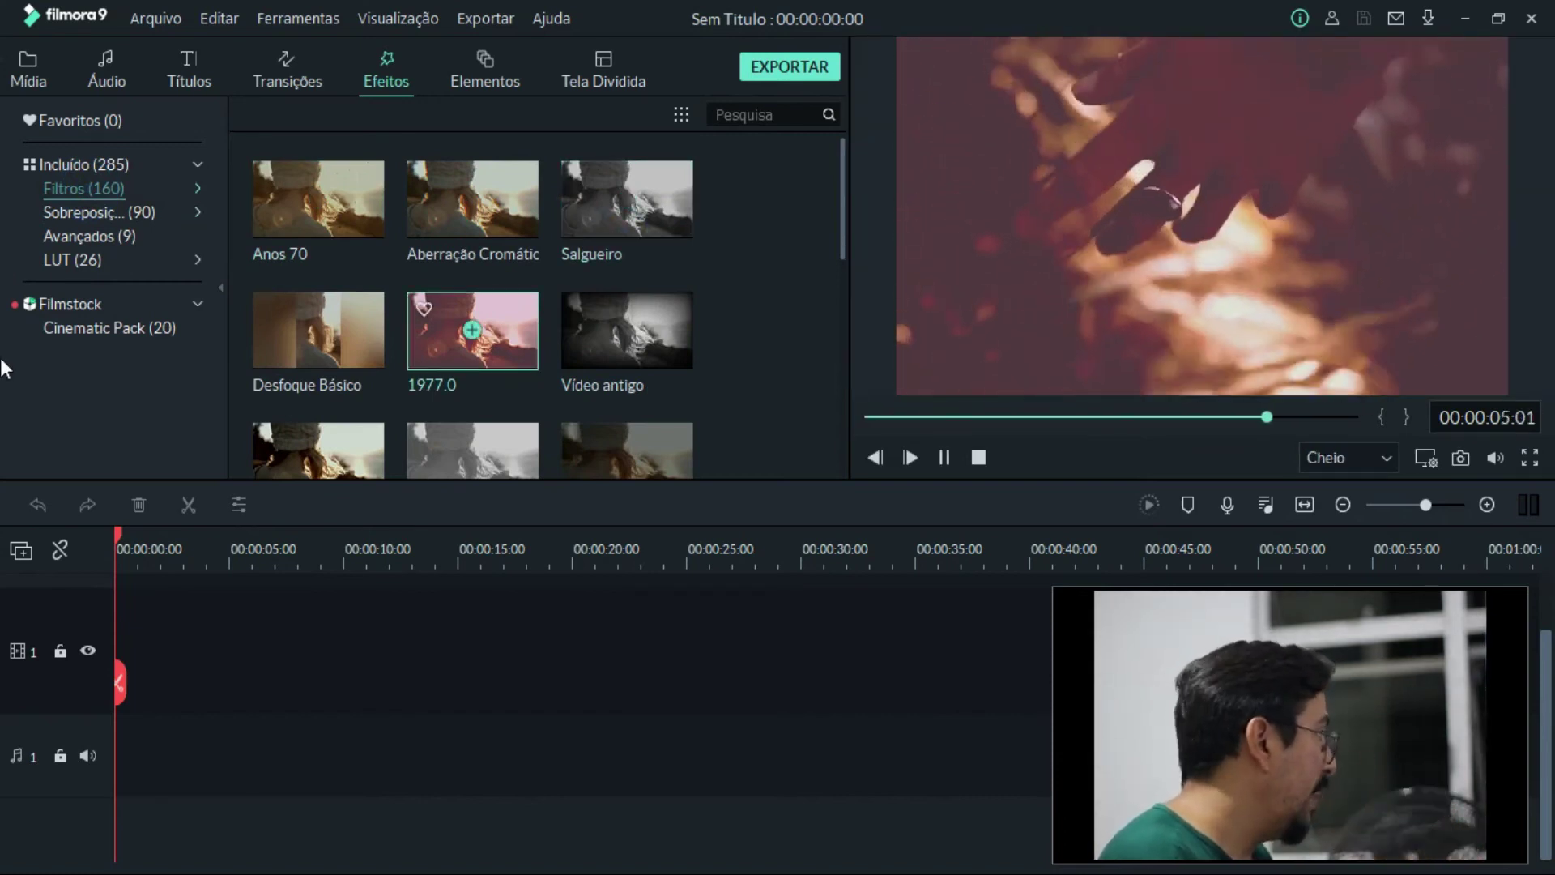
pyautogui.press('Down')
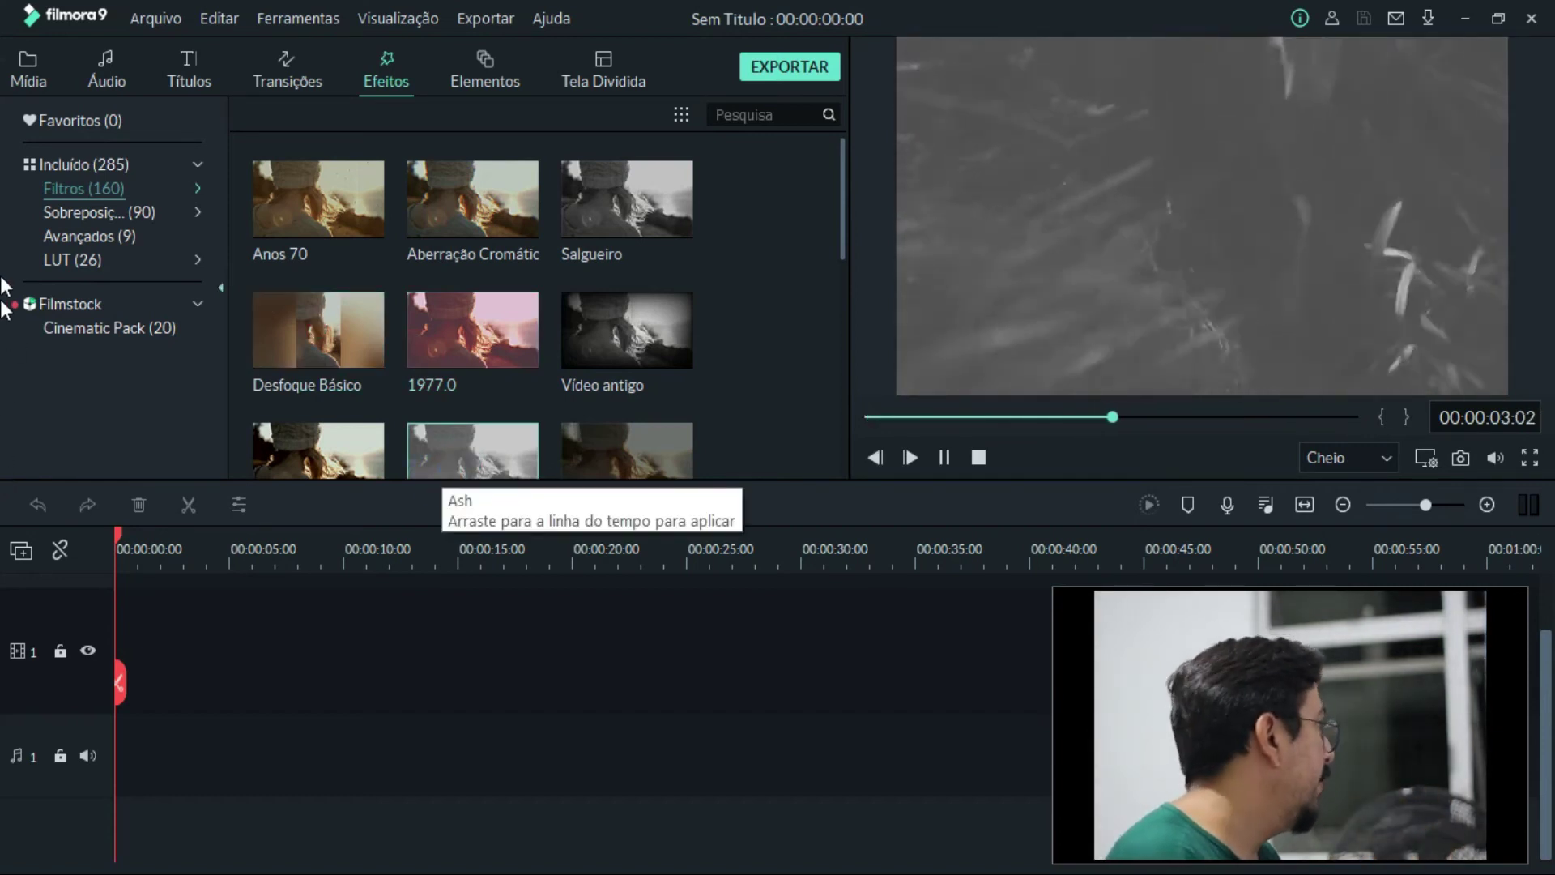
pyautogui.press('Down')
# View the Vasamento de Luz 1 overlay and list the Avançados effects.
pyautogui.press('Right')
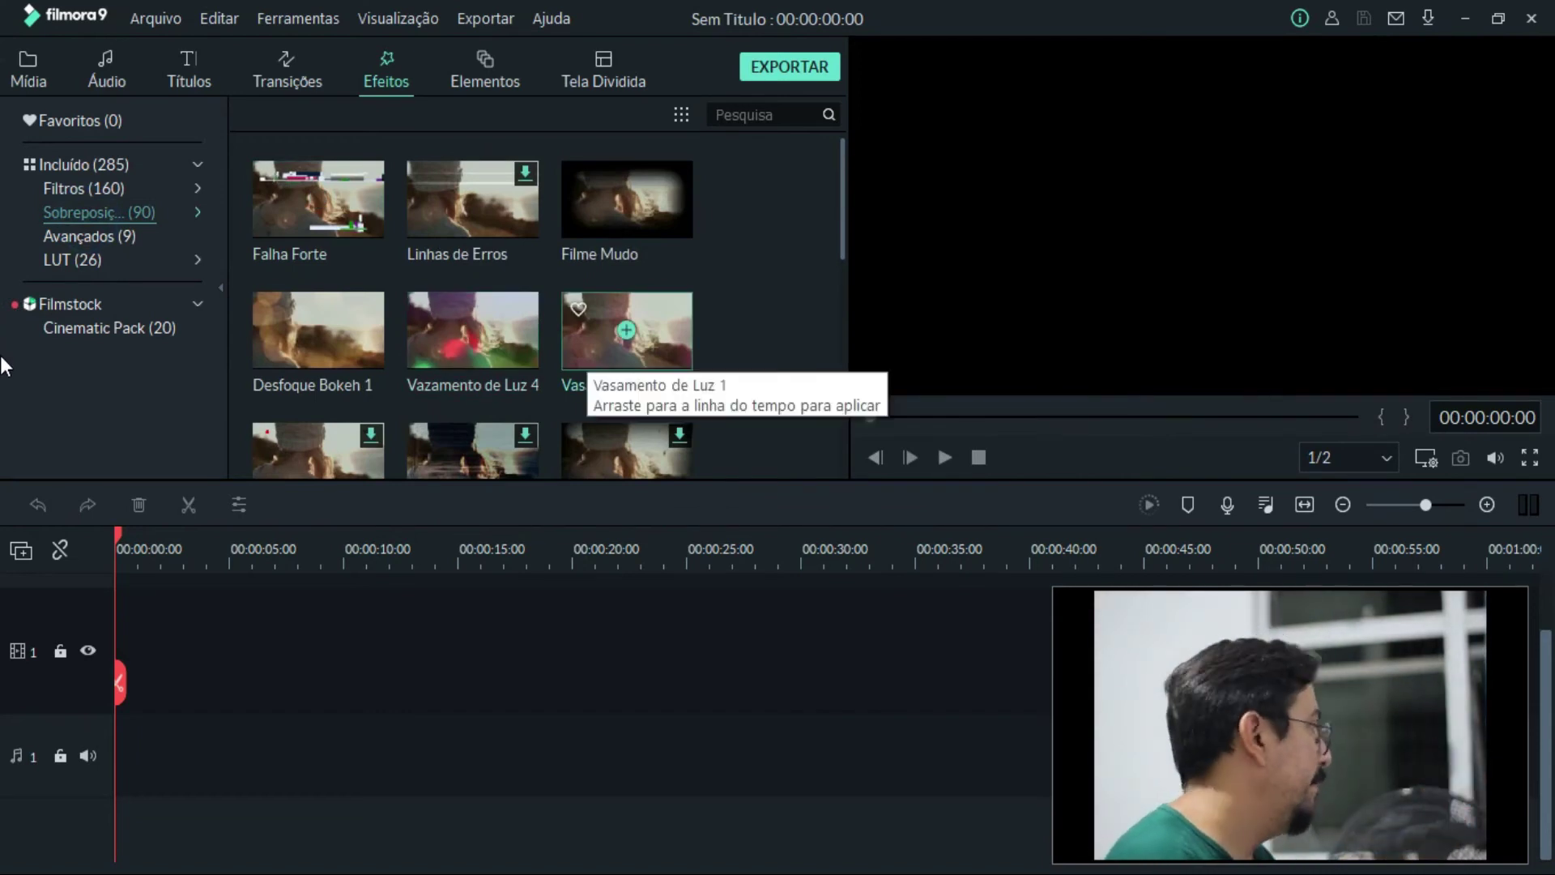
pyautogui.scroll(-2, 519, 377)
pyautogui.click(108, 236)
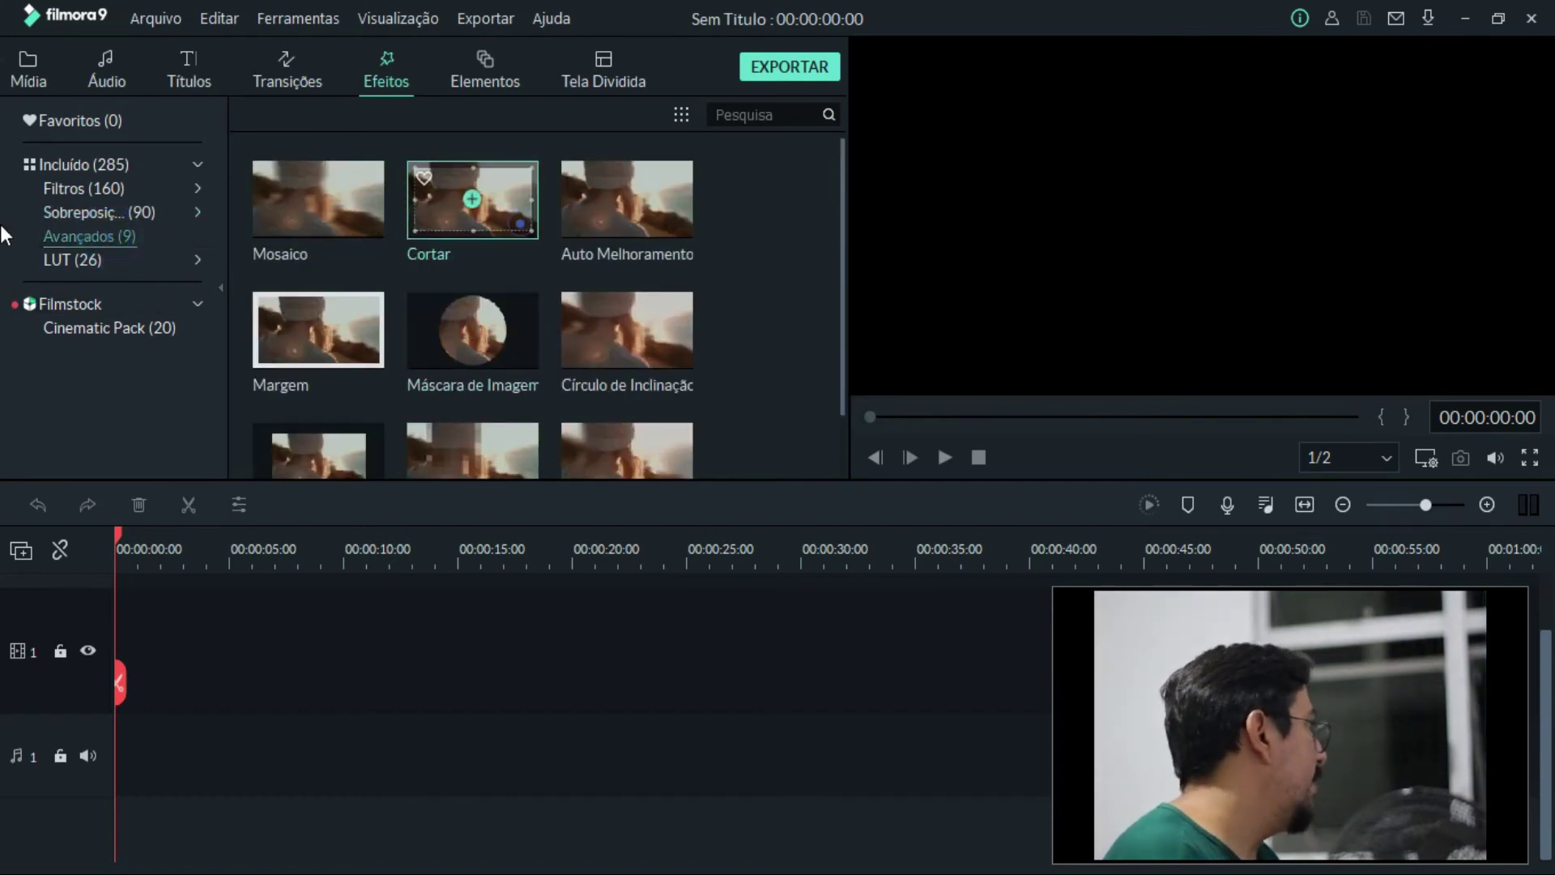
# Preview the Cortar, Círculo de Inclinação and Máscara de Imagem effects in the Avançados category.
pyautogui.doubleClick(523, 224)
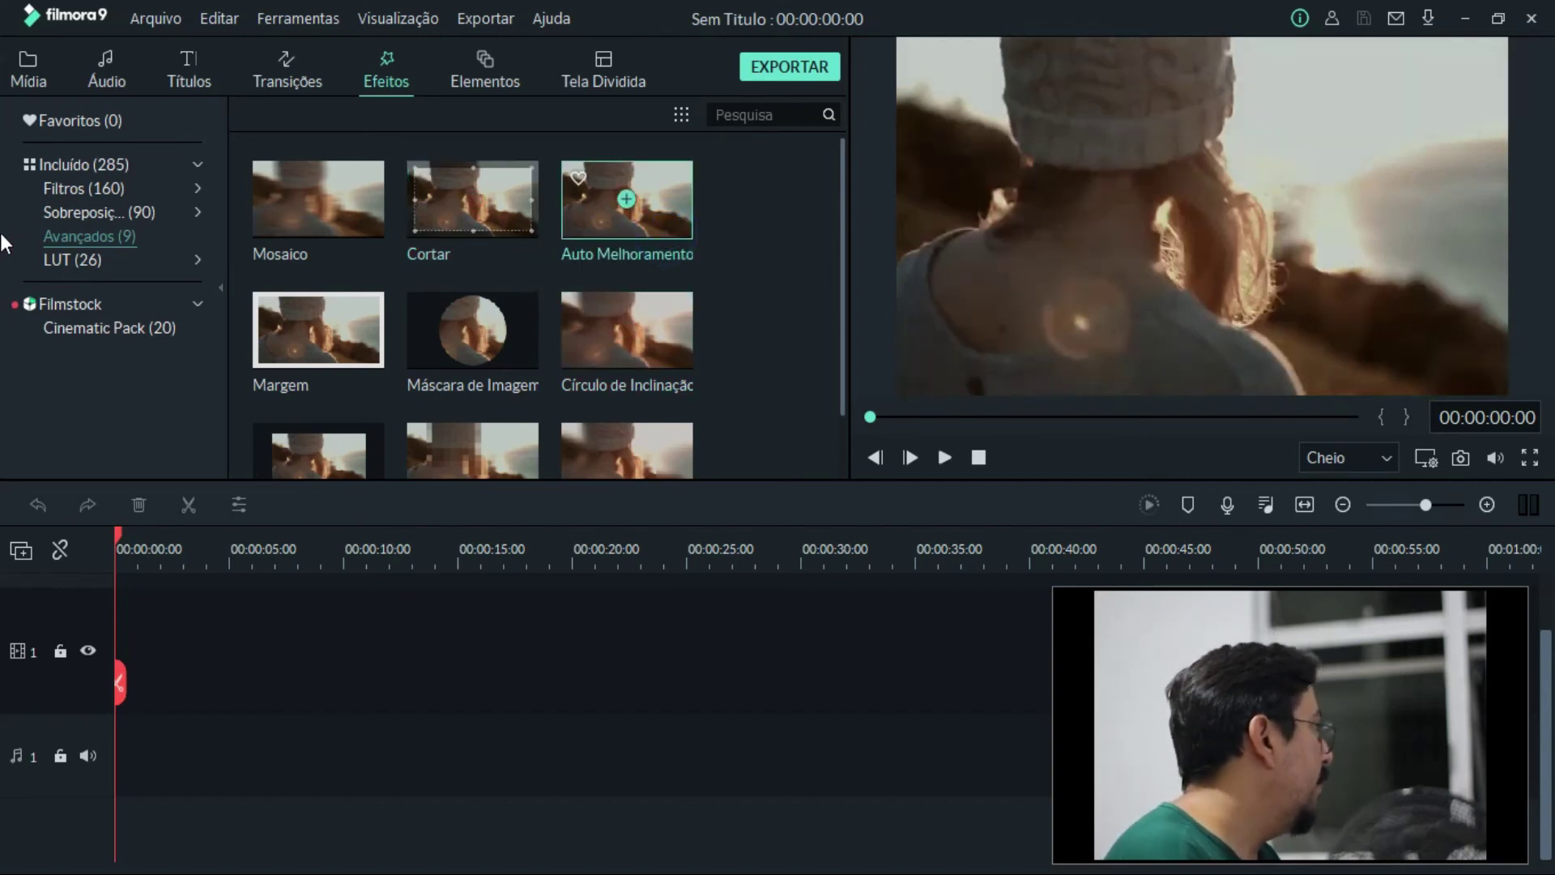
pyautogui.click(753, 324)
pyautogui.doubleClick(682, 359)
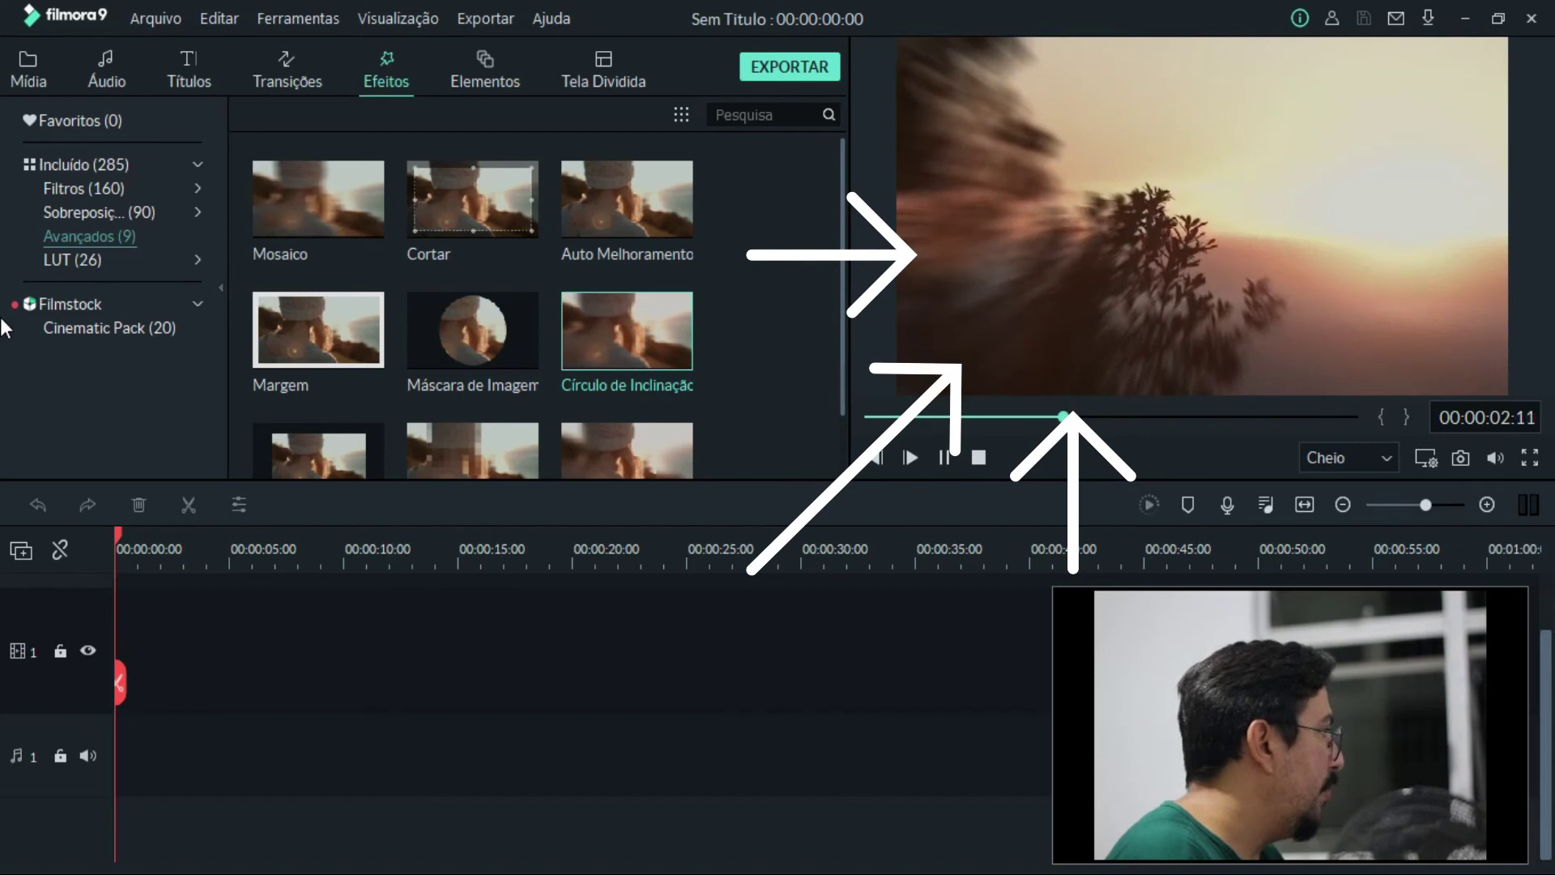
pyautogui.doubleClick(472, 360)
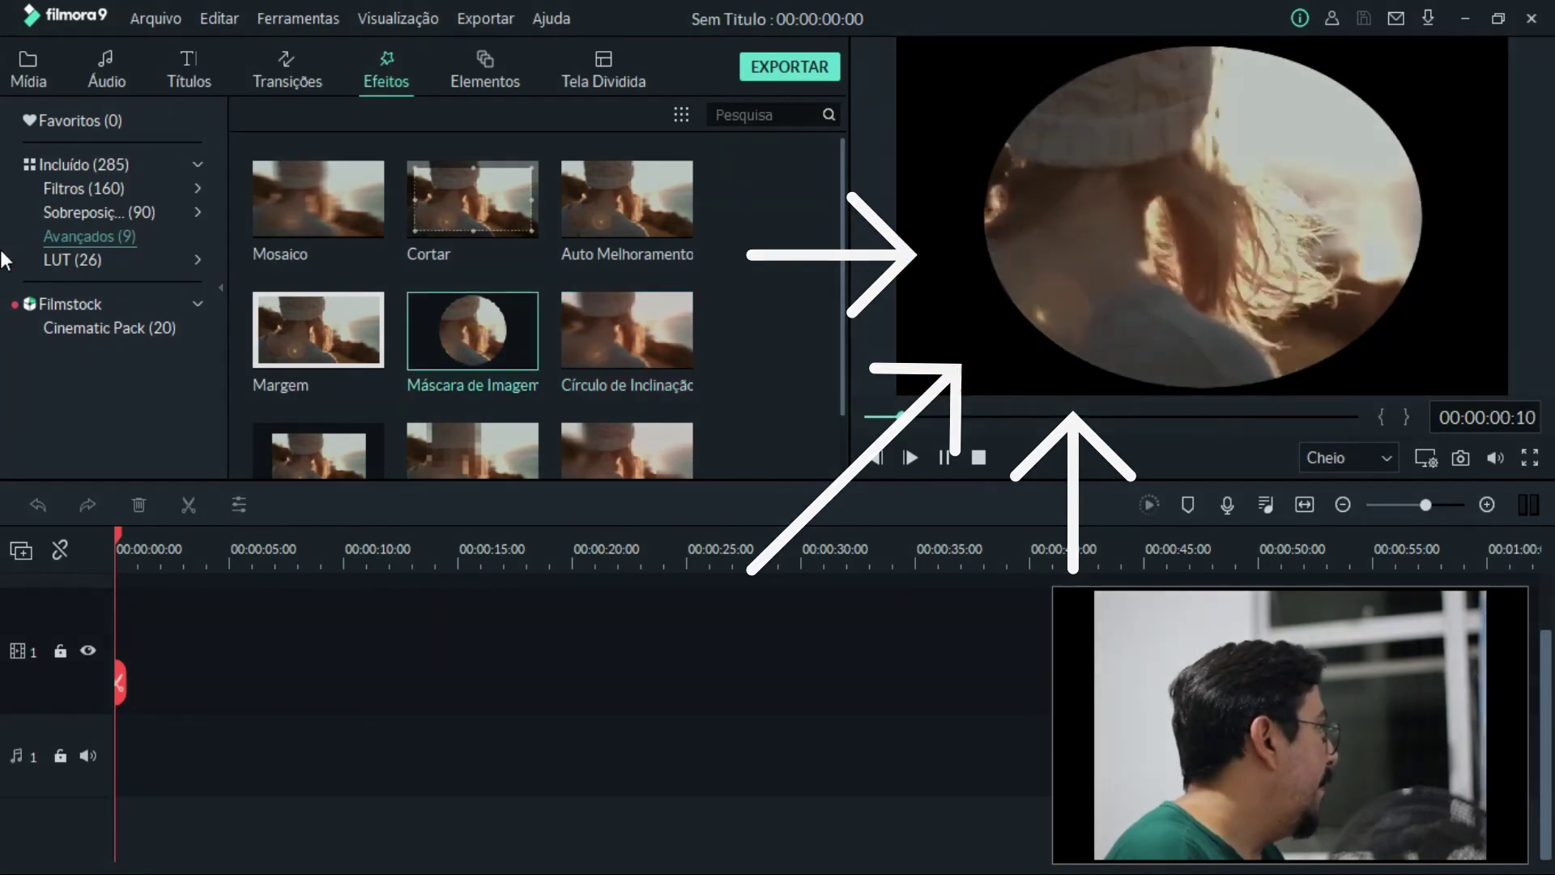
# Preview the Margem, Remoção de Face and Inclinação Linear effects in the Avançados category.
pyautogui.scroll(-1, 472, 356)
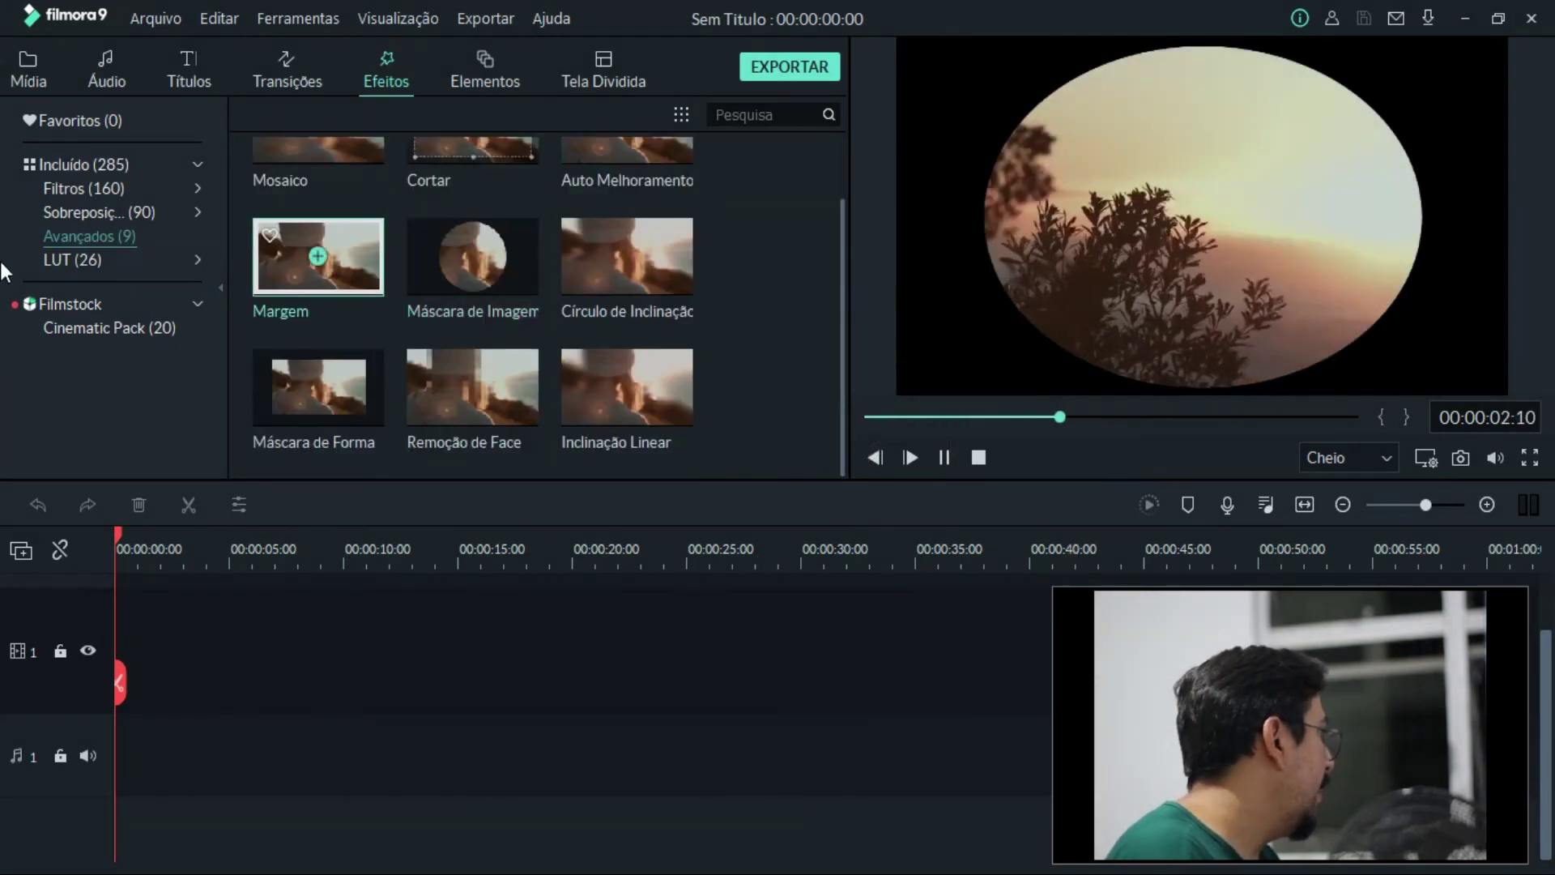
pyautogui.doubleClick(338, 259)
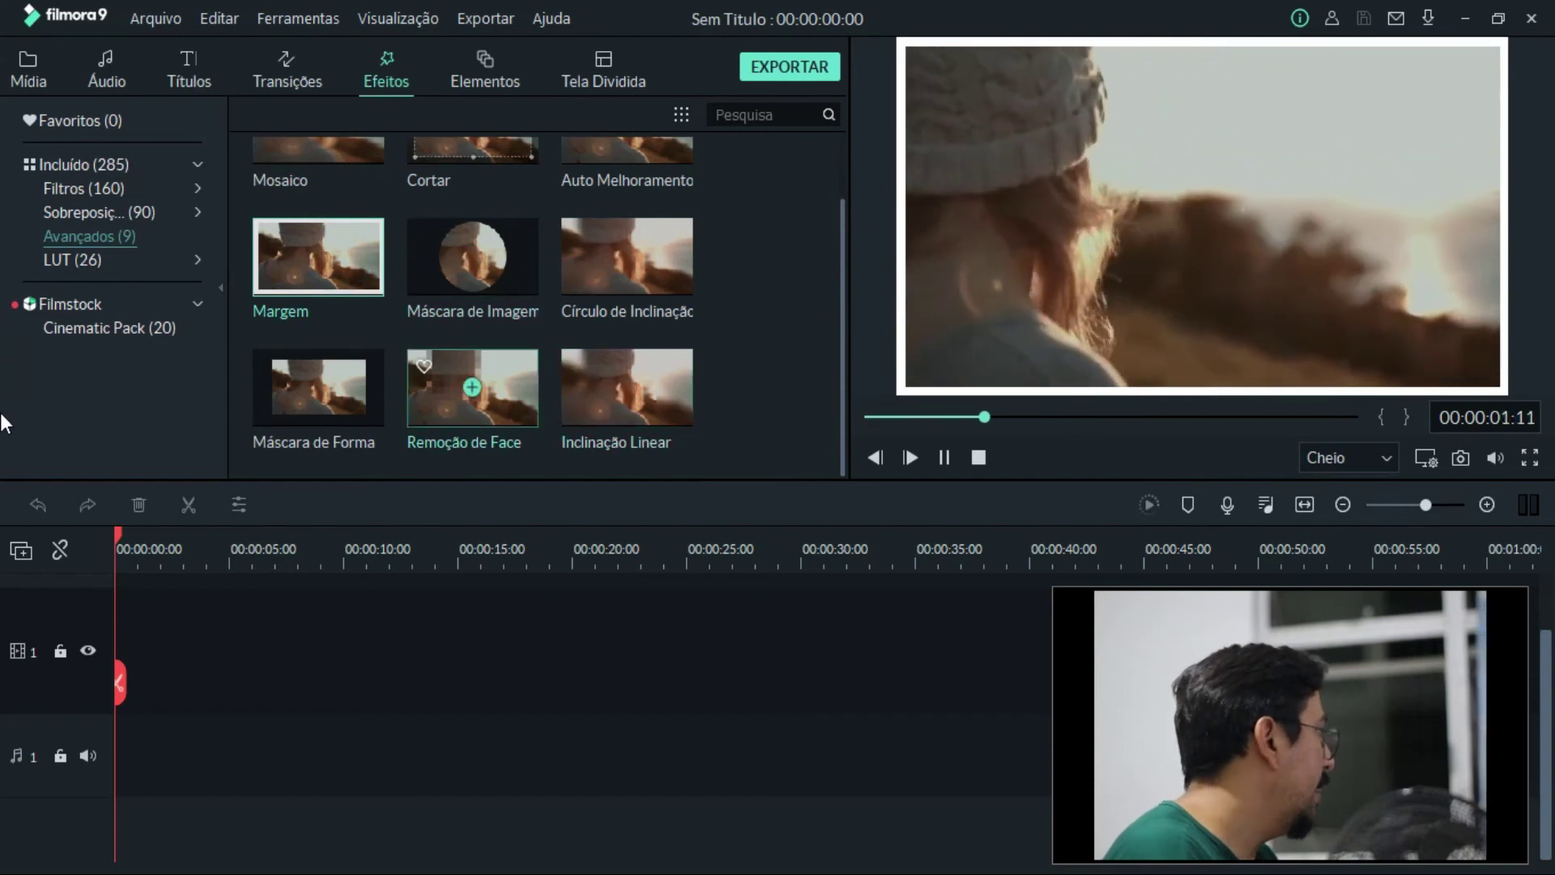
pyautogui.doubleClick(509, 393)
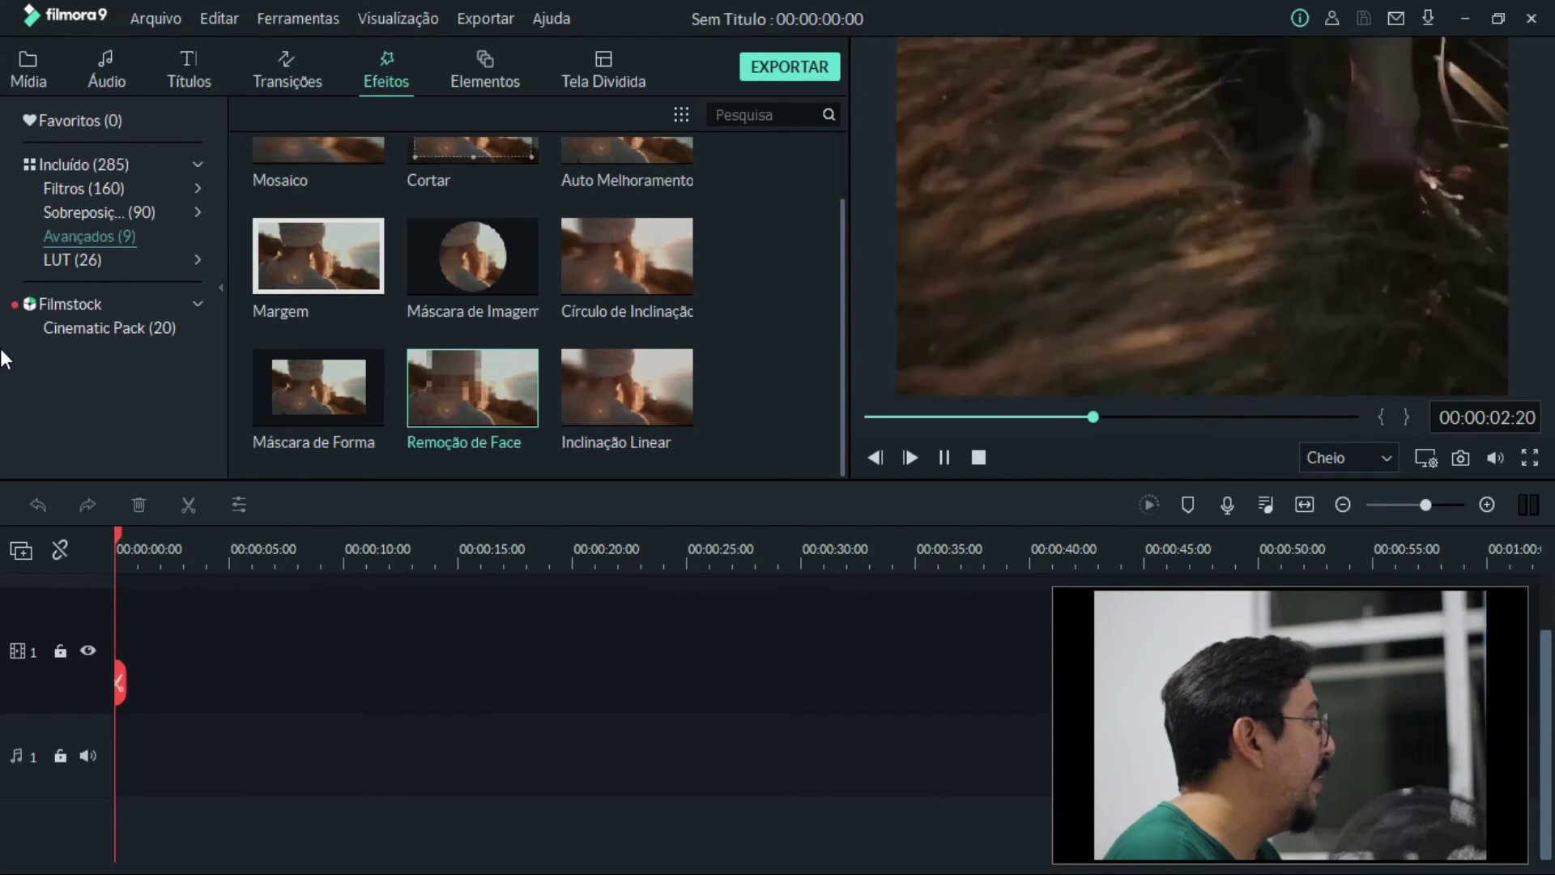
pyautogui.press('Right')
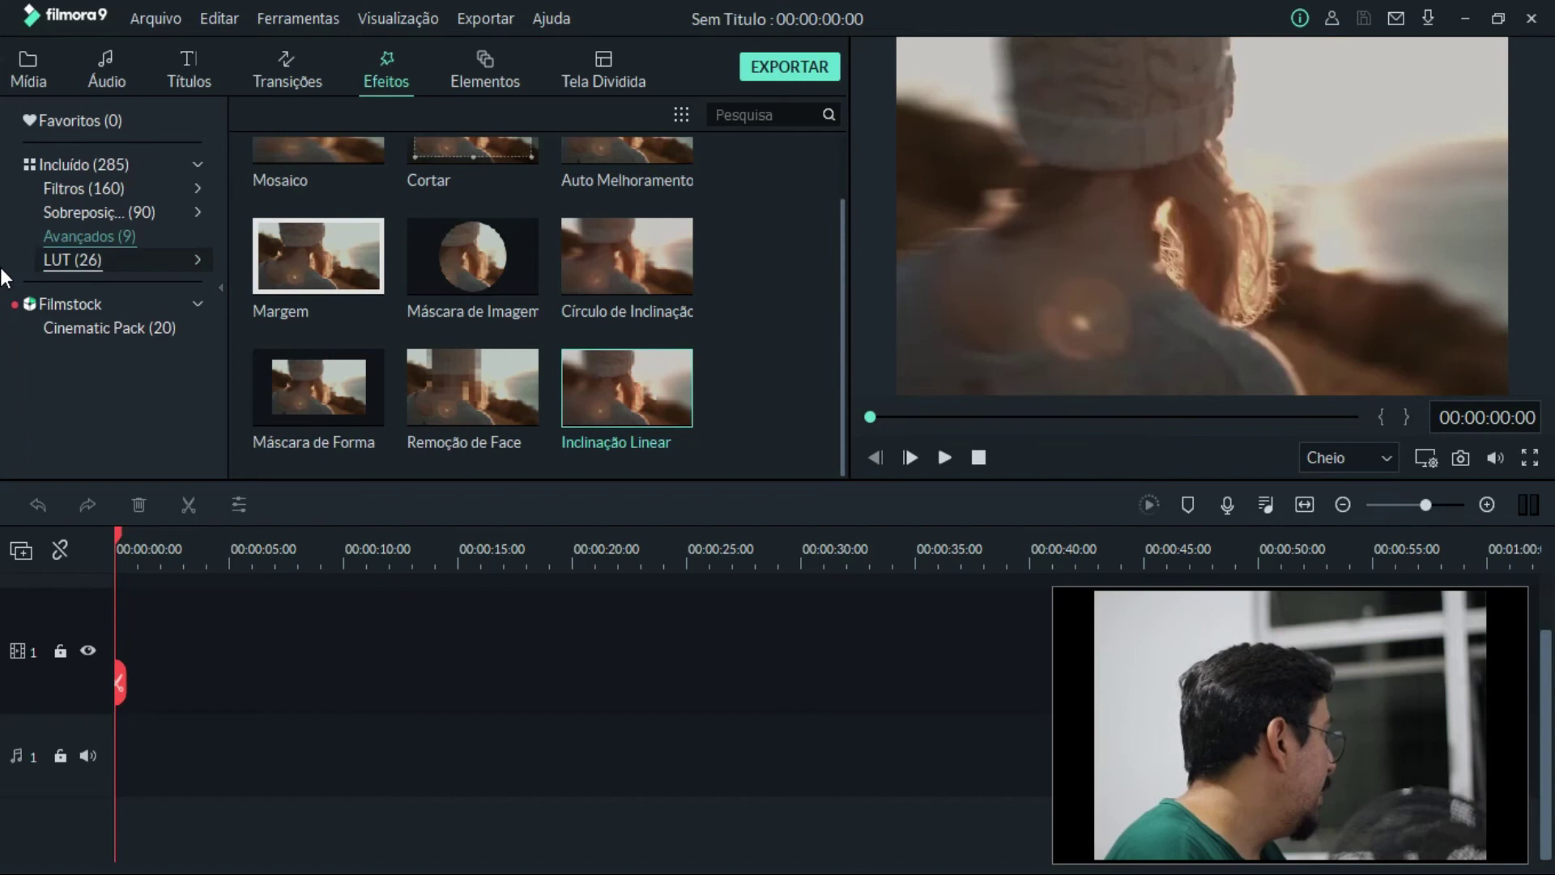
# Open the LUT effects category and browse its colour presets through to the end of the list.
pyautogui.click(94, 259)
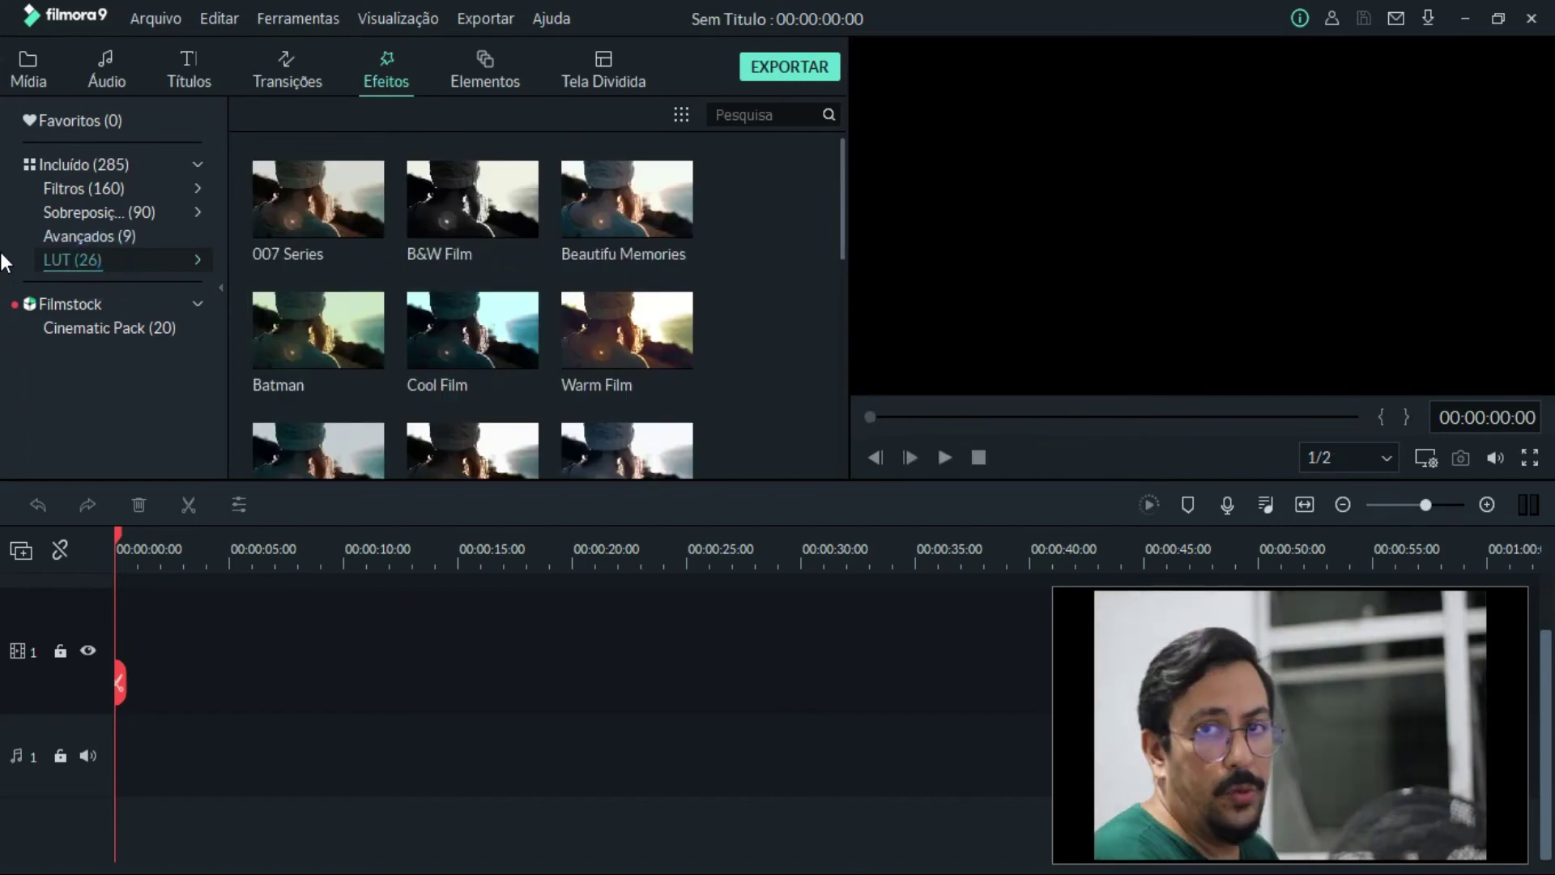
pyautogui.scroll(-6, 626, 331)
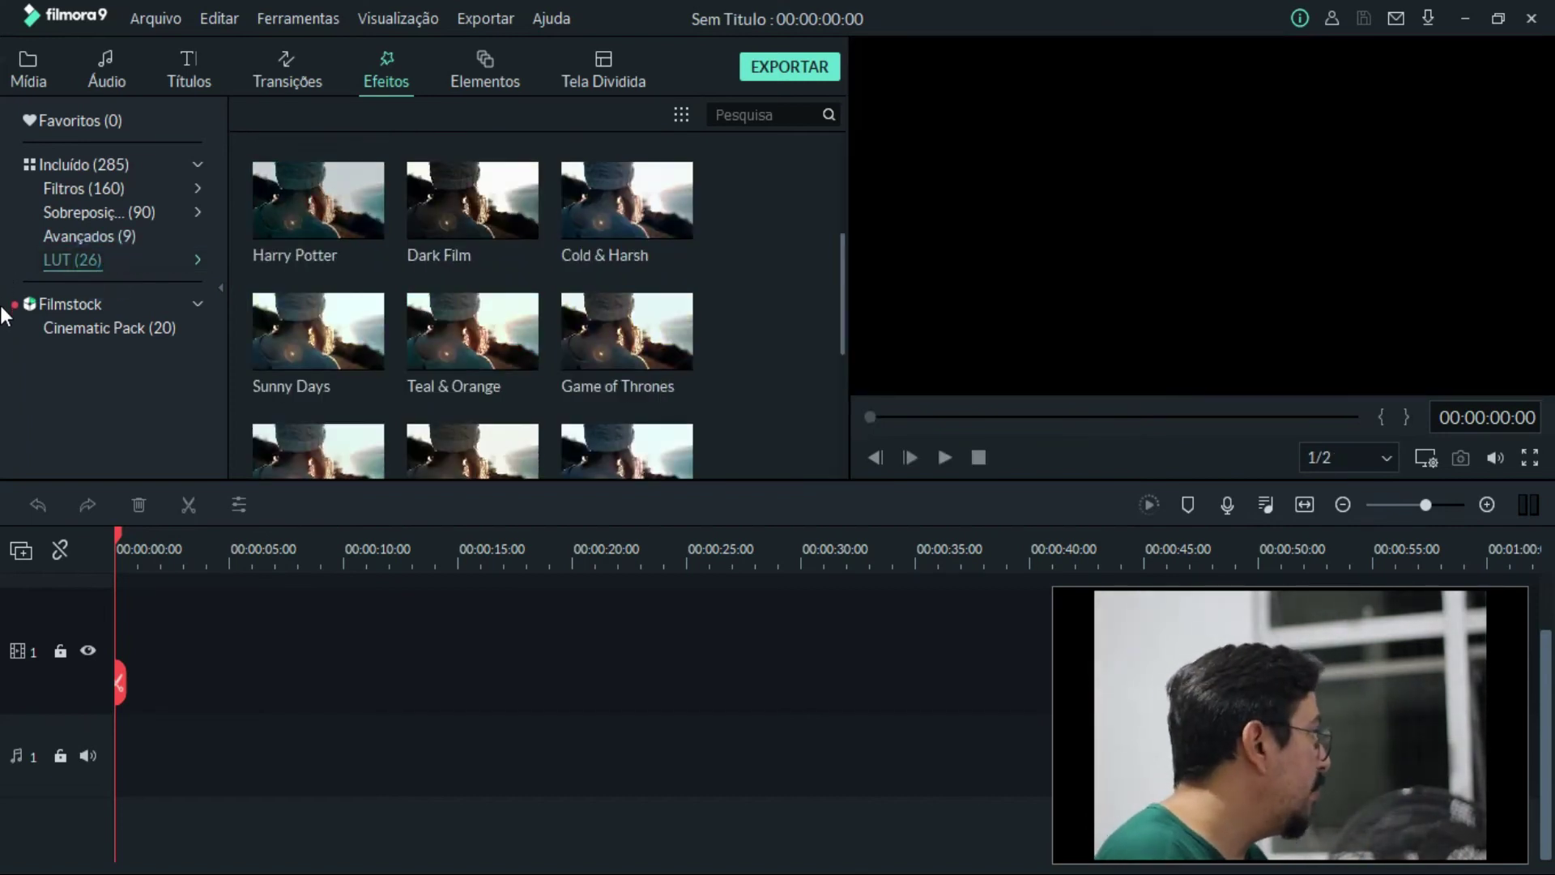
pyautogui.scroll(-2, 1, 313)
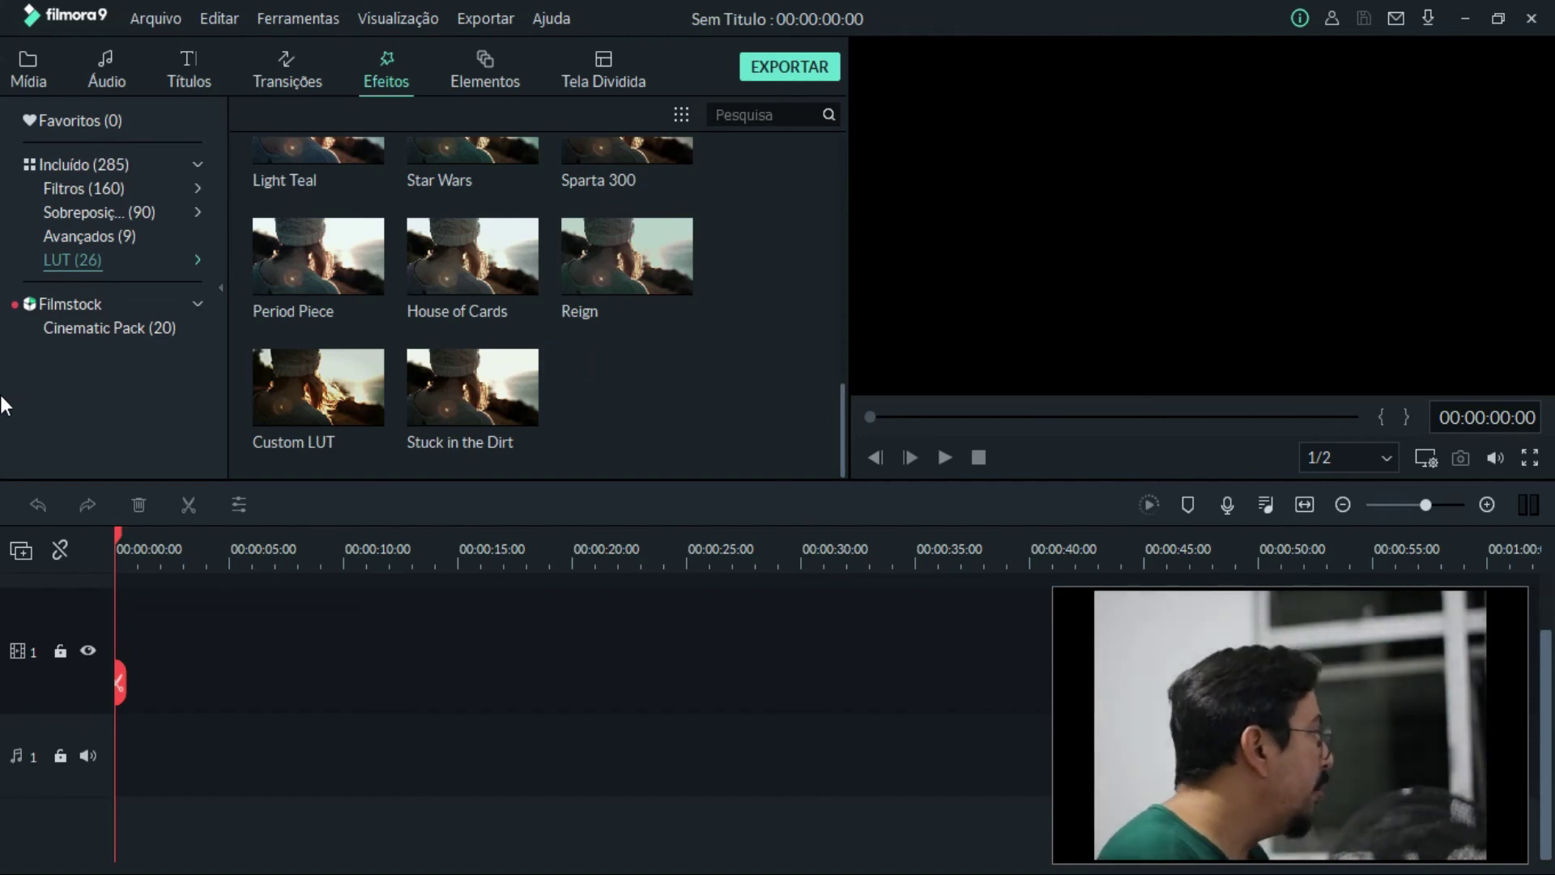
pyautogui.scroll(2, 1, 421)
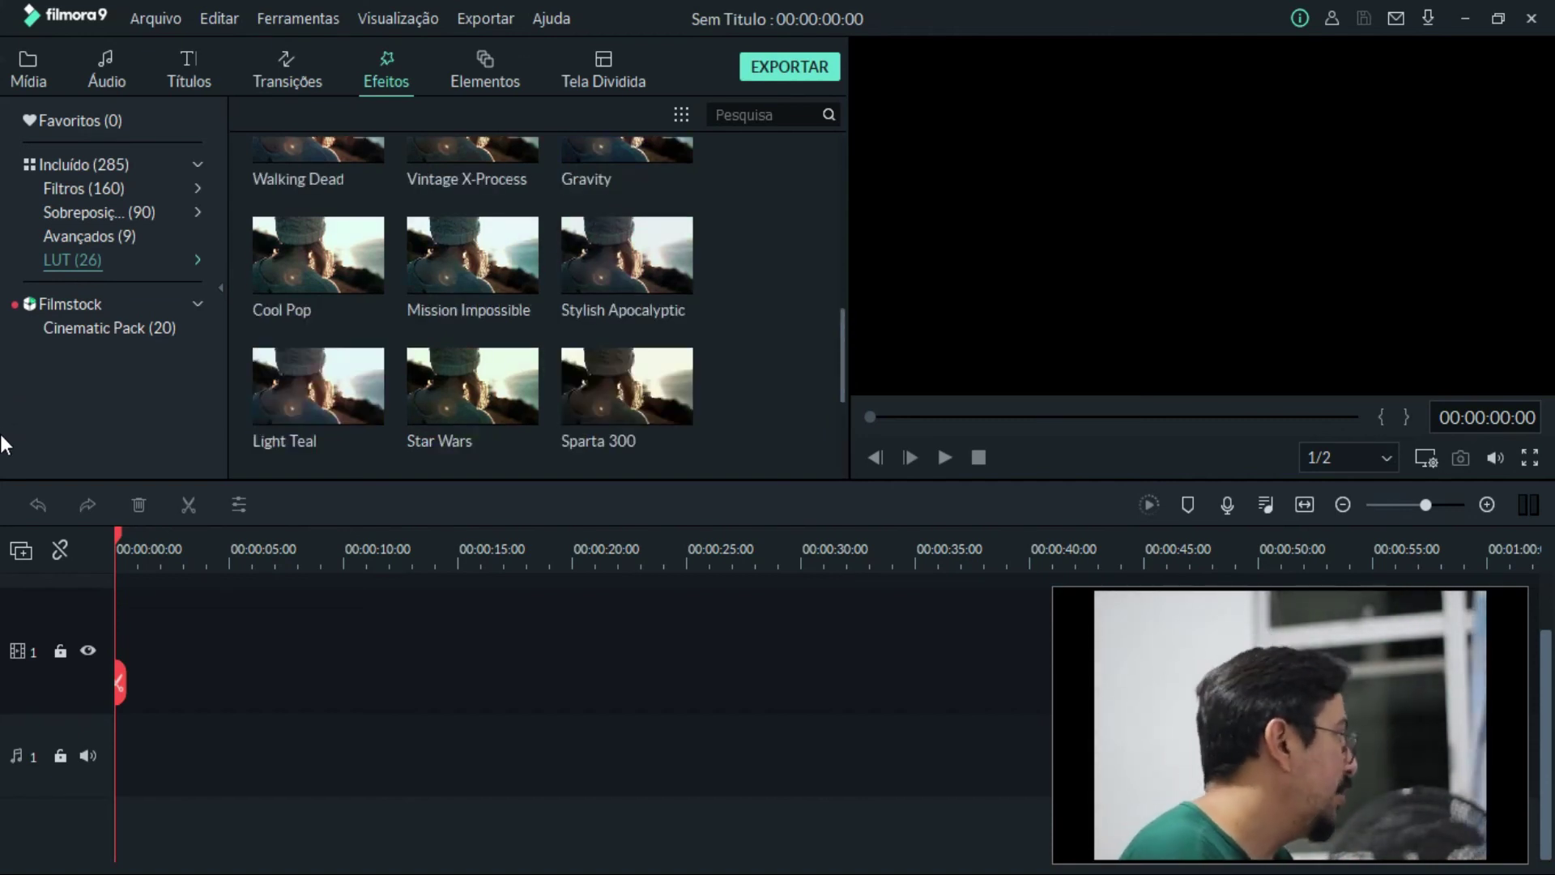
pyautogui.scroll(-2, 2, 434)
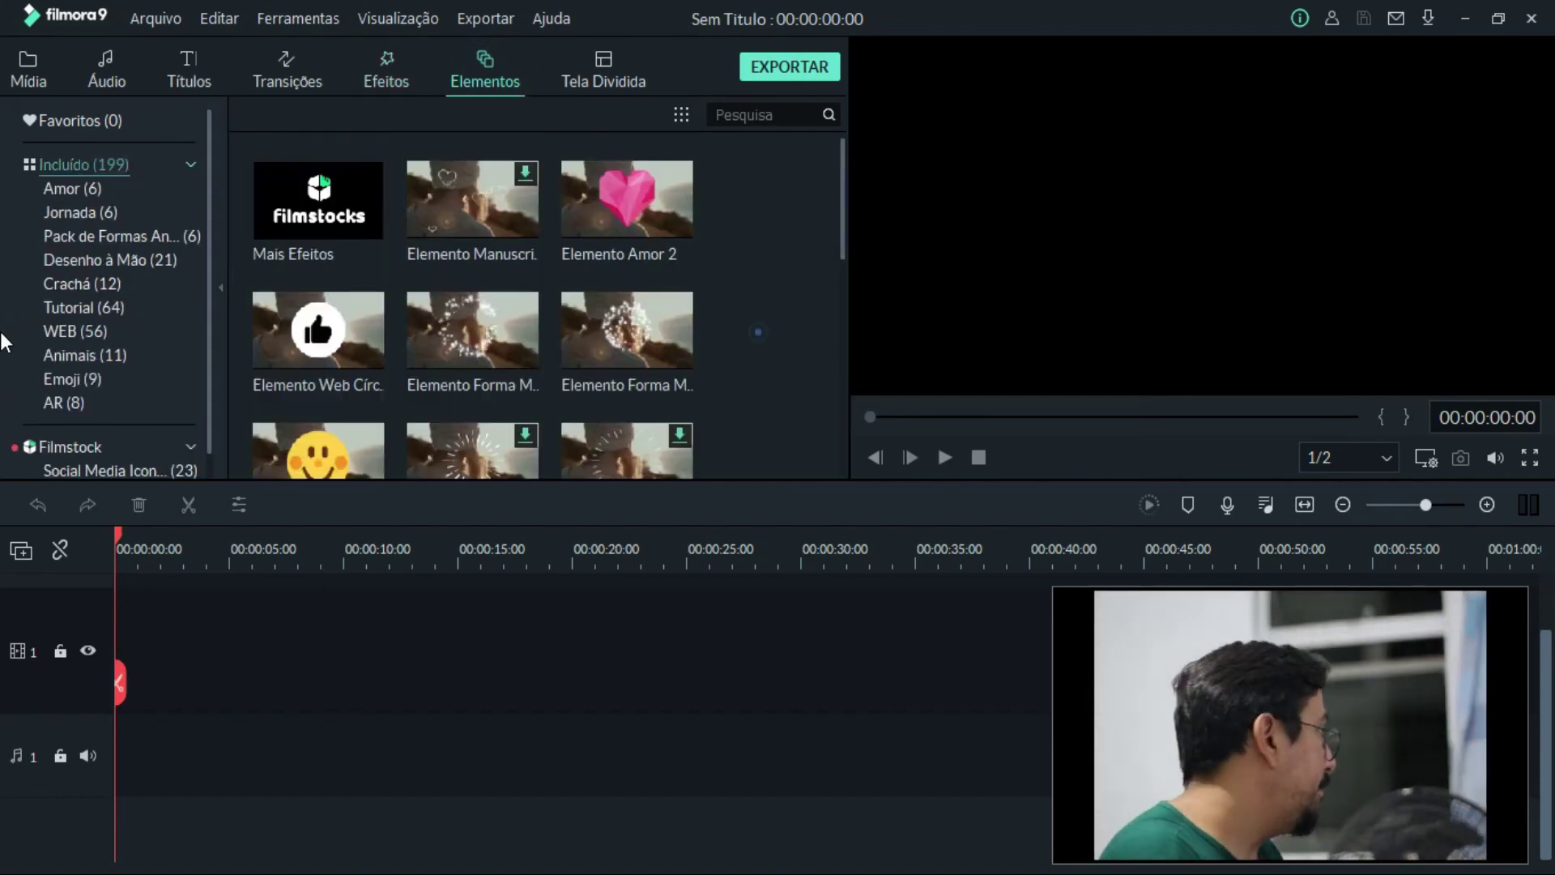
# Preview Elemento Amor 2 and an Elemento Forma animation, and browse the rest of the included elements.
pyautogui.doubleClick(648, 209)
pyautogui.click(593, 340)
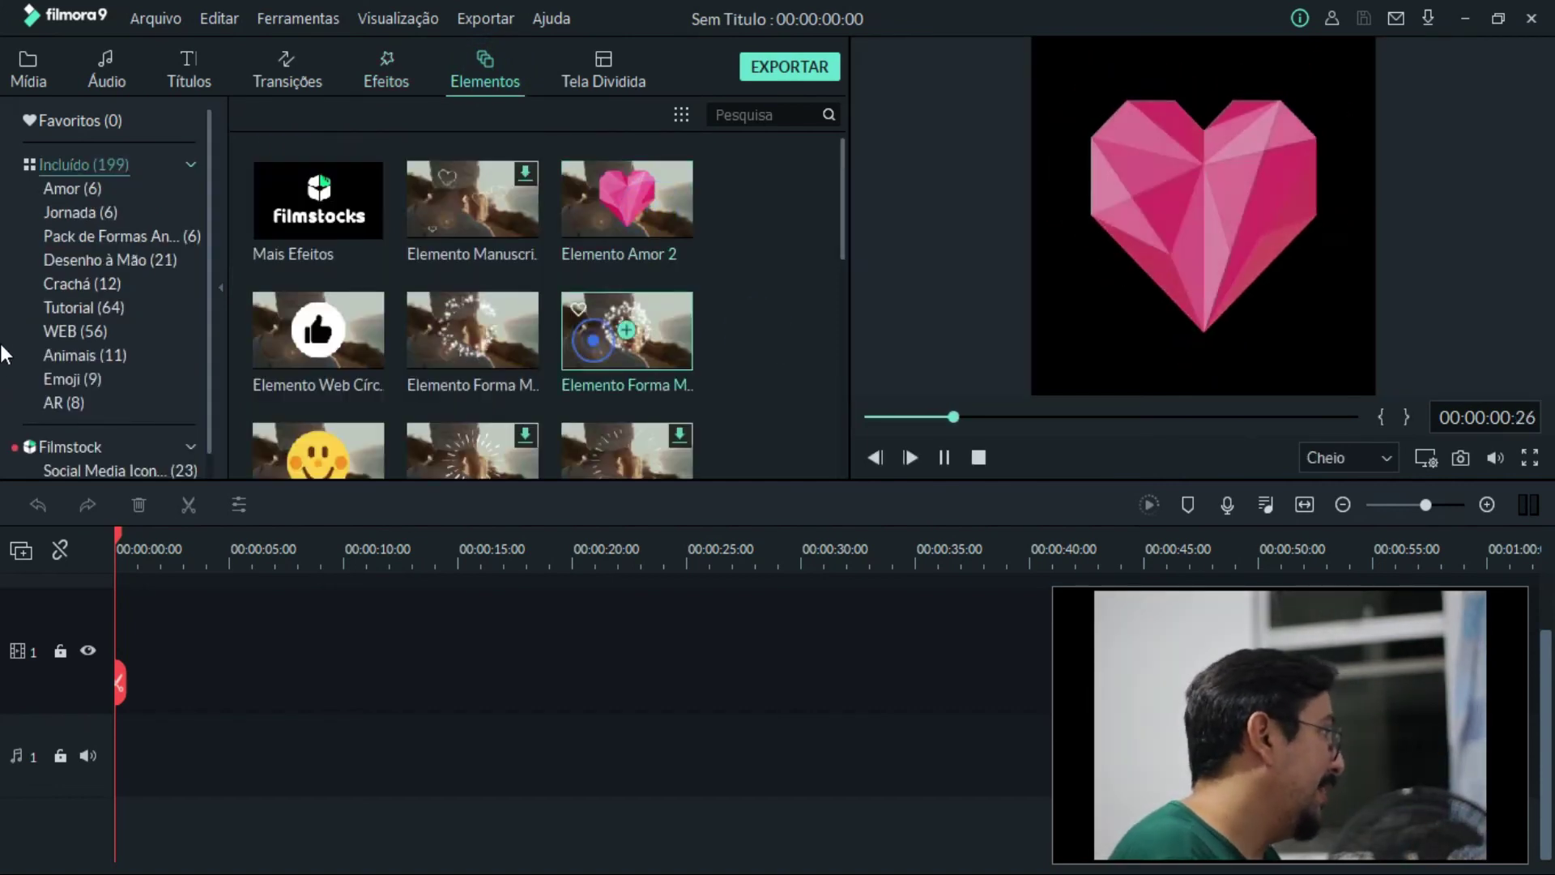
pyautogui.doubleClick(522, 366)
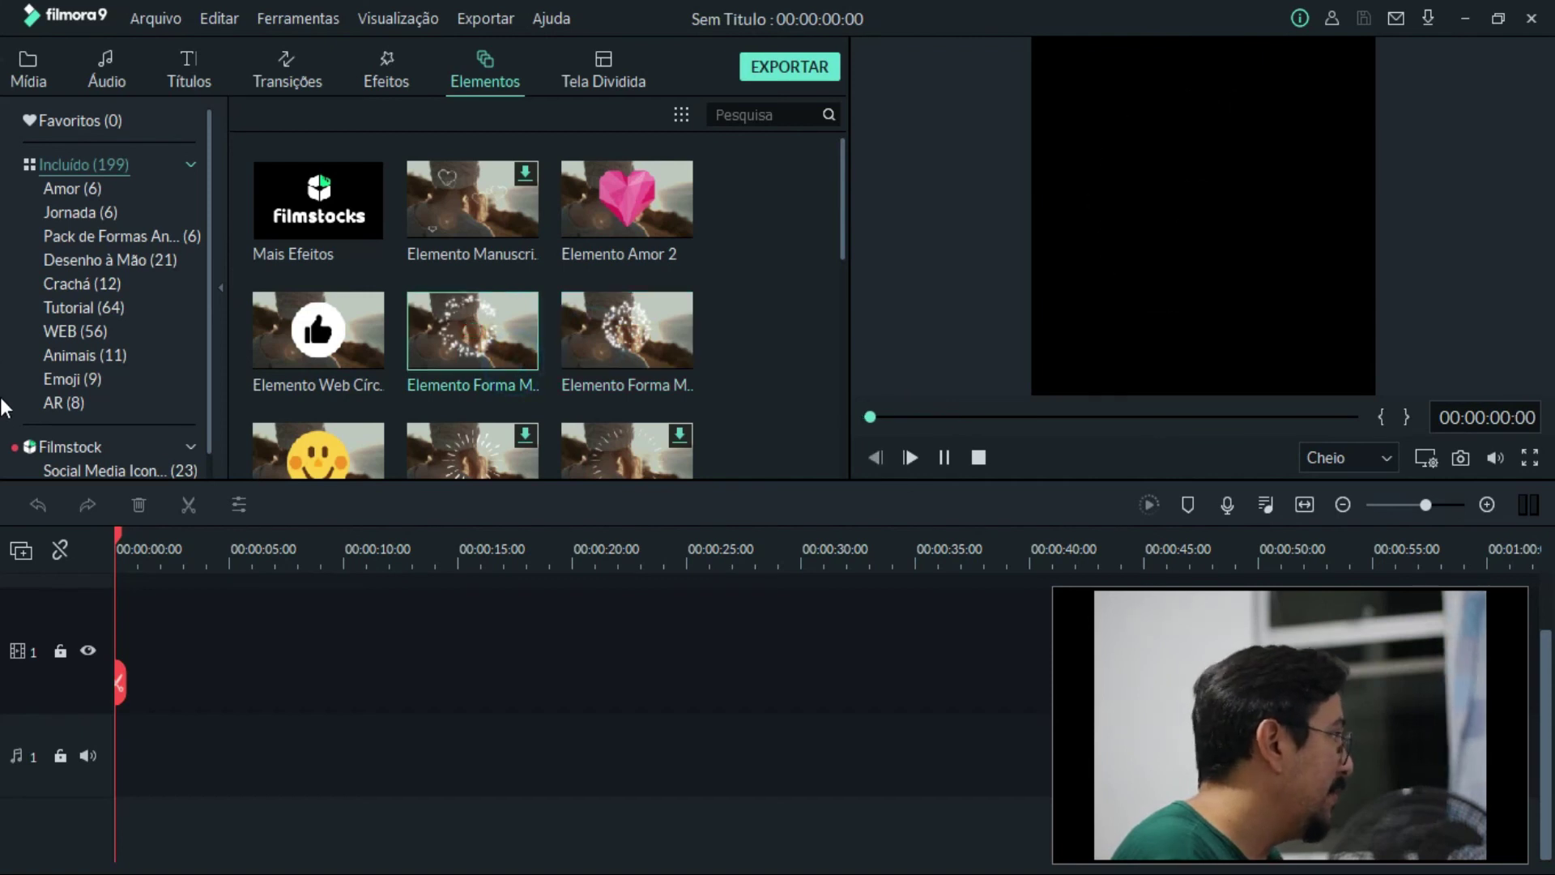
pyautogui.scroll(-5, 473, 324)
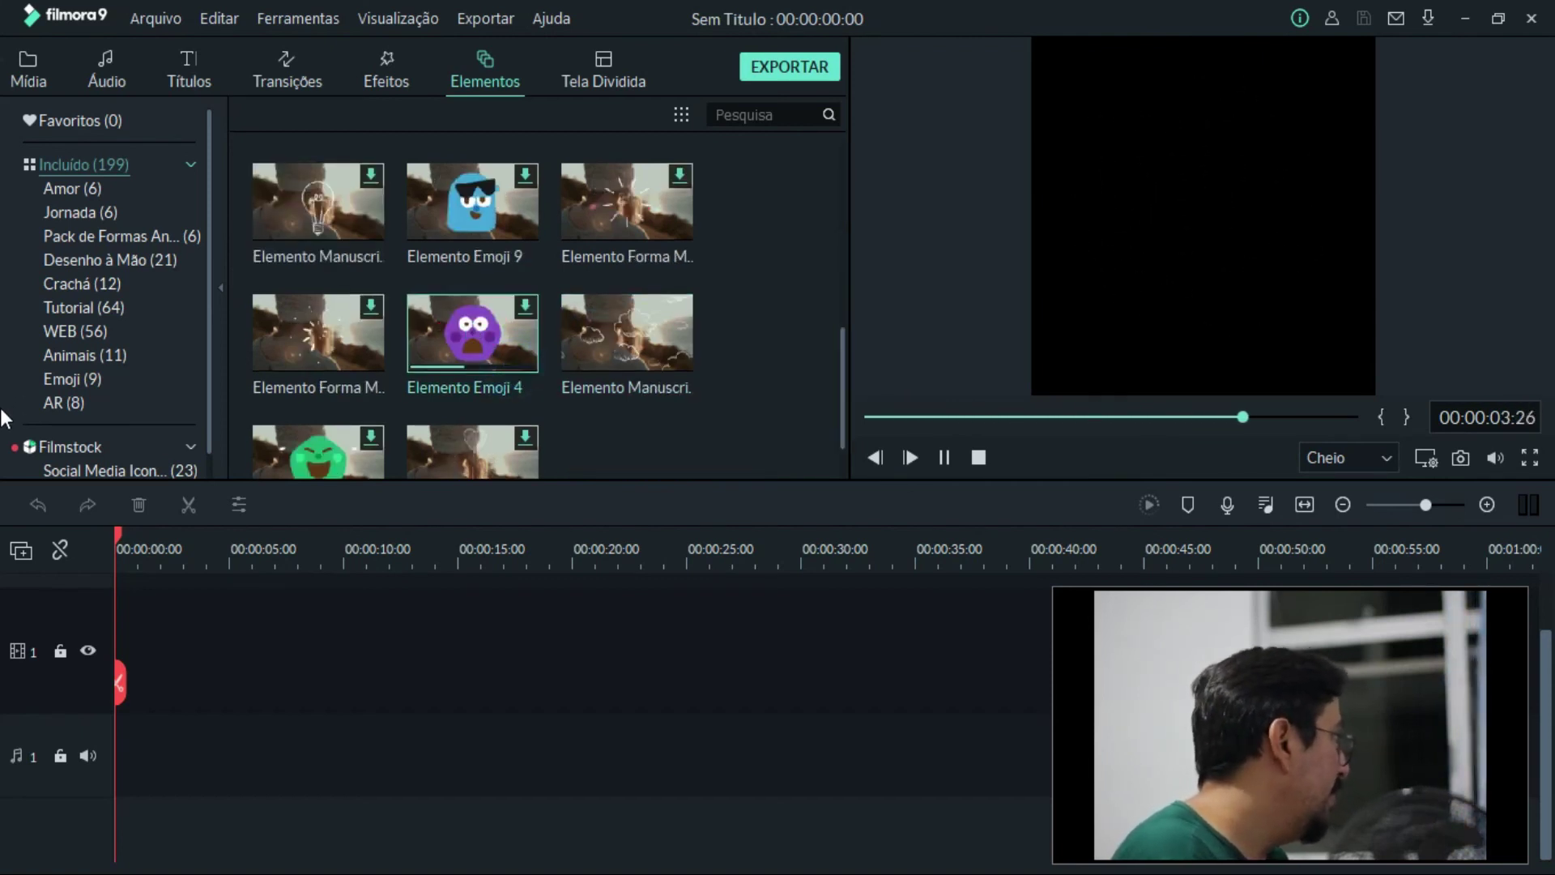
# Show the Tutorial elements, preview the white three-arrow element and browse the other arrow graphics.
pyautogui.click(4, 316)
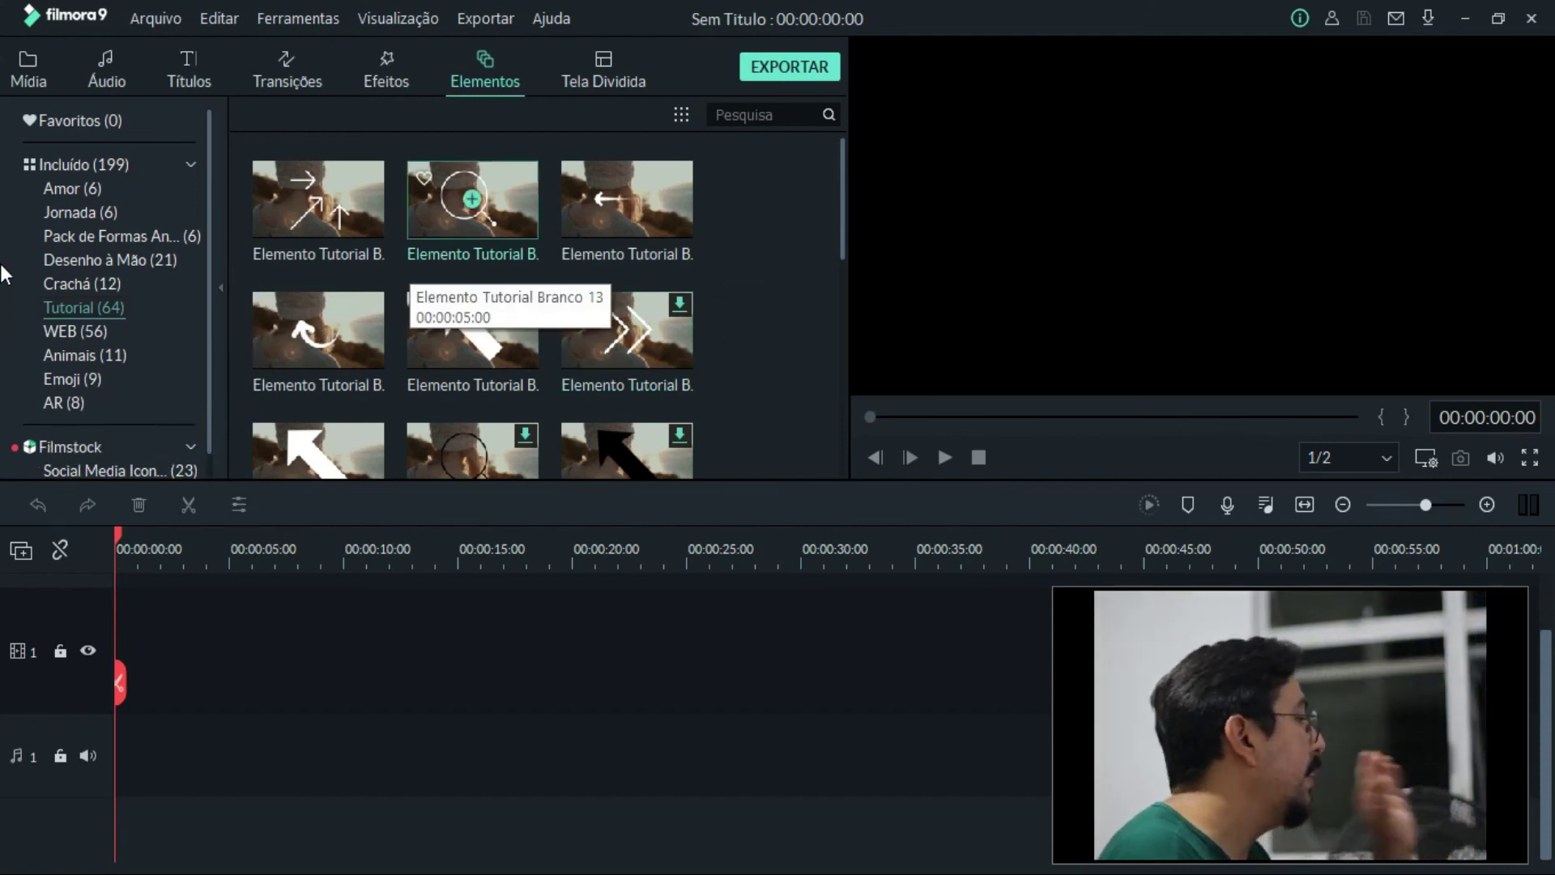
pyautogui.doubleClick(330, 209)
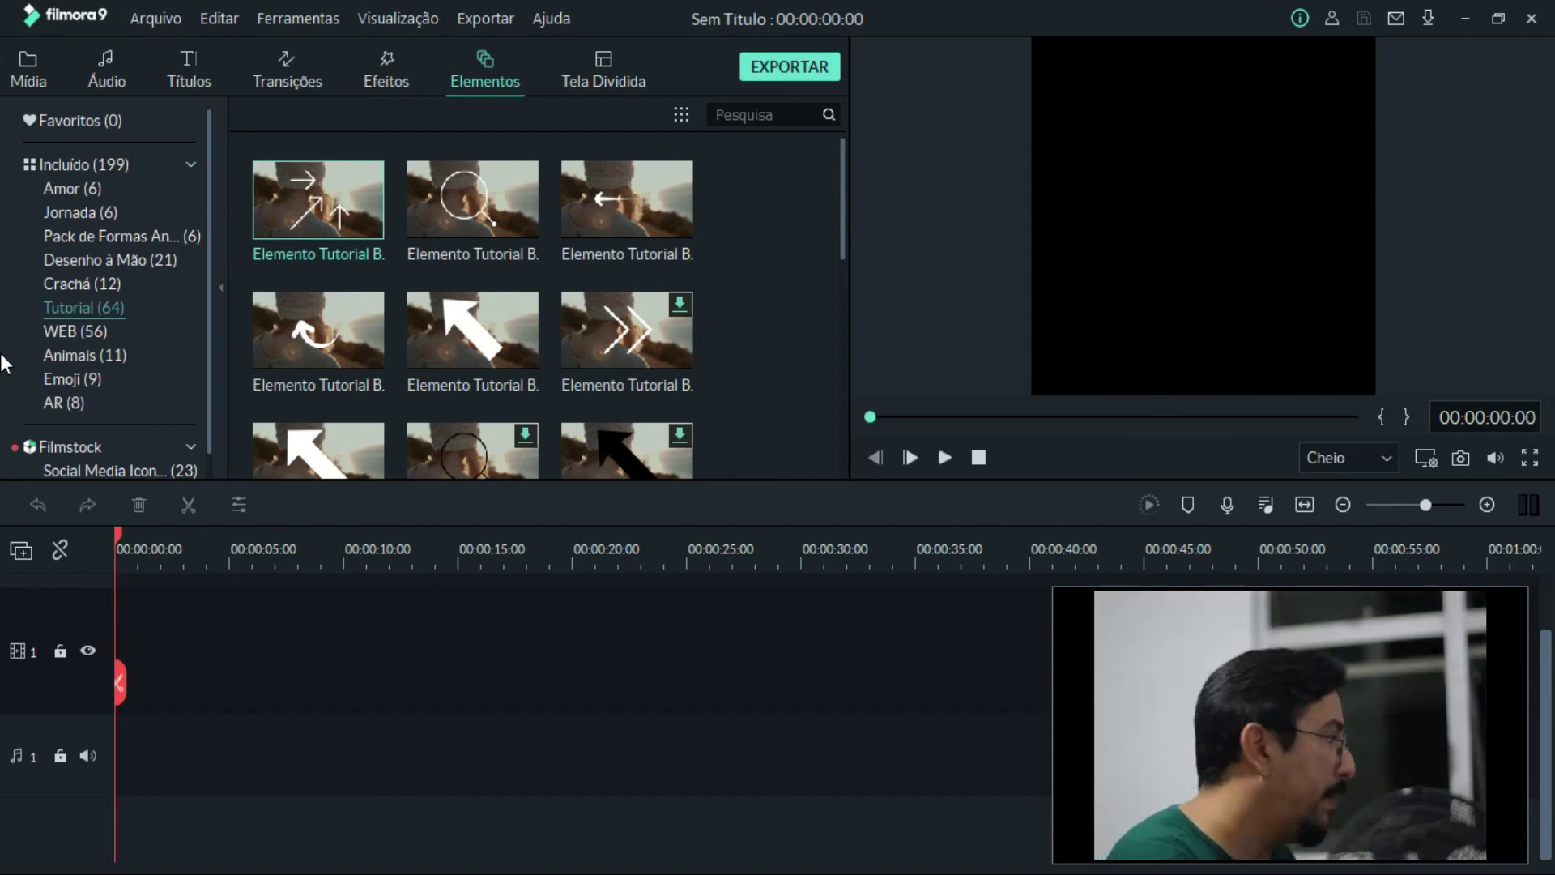
pyautogui.scroll(-2, 536, 307)
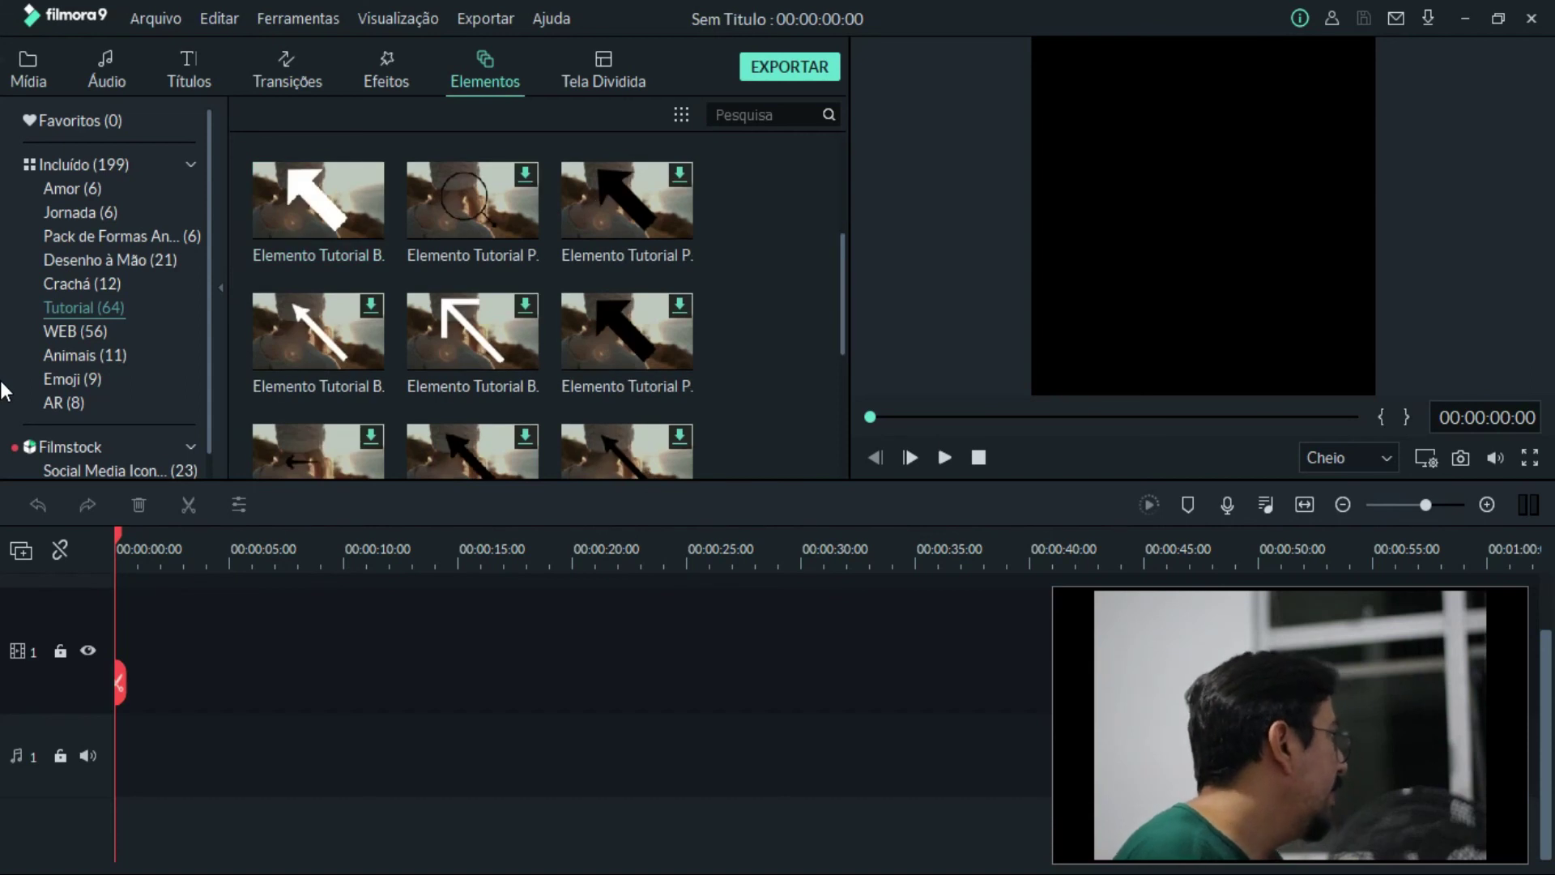
pyautogui.scroll(-3, 2, 275)
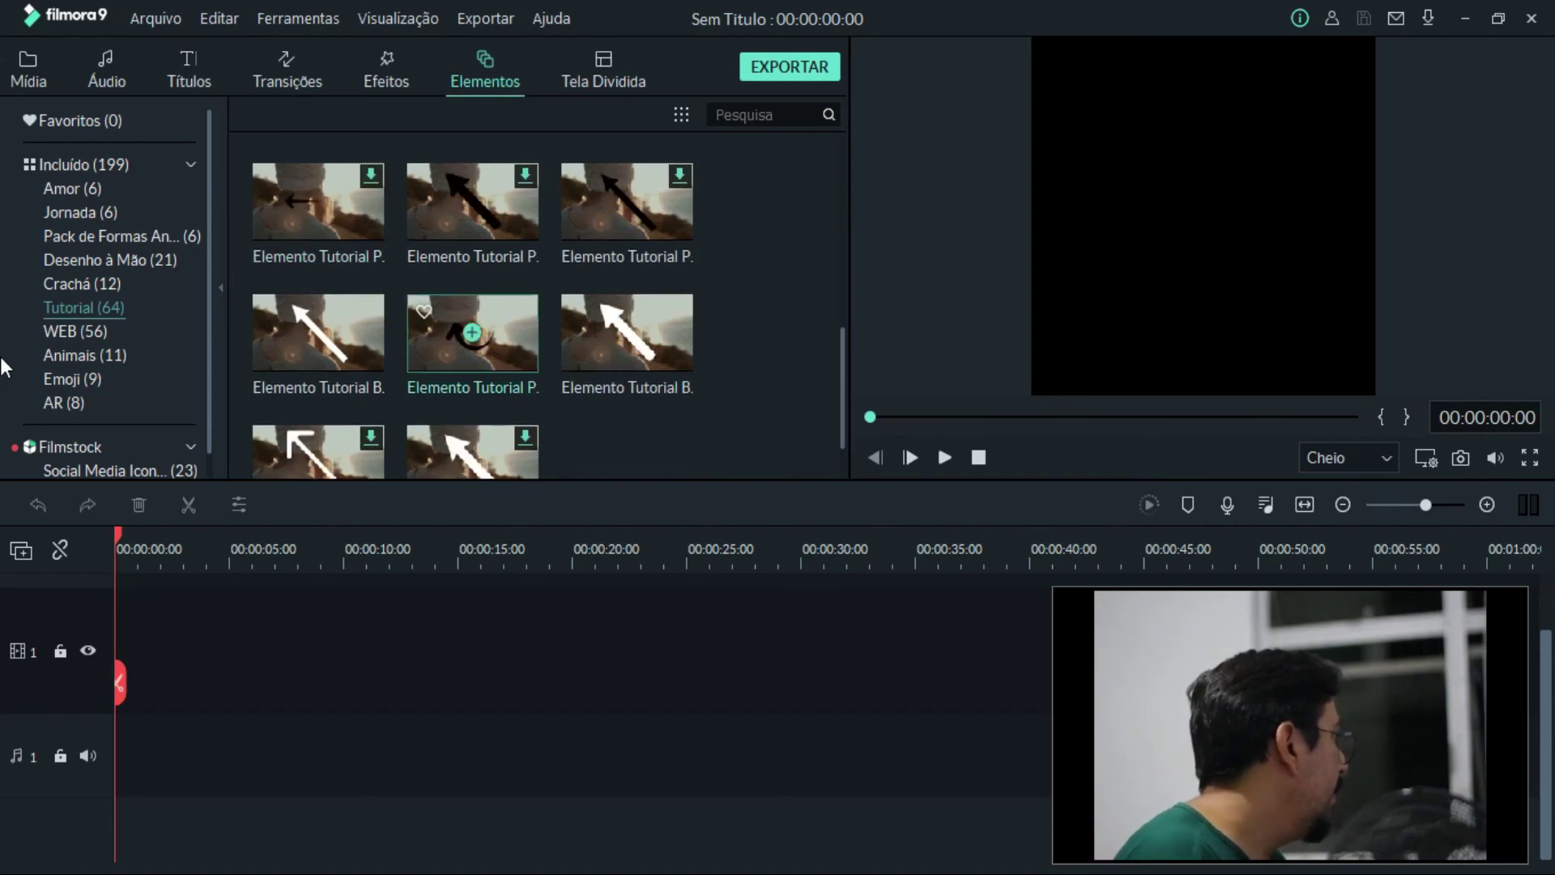
pyautogui.scroll(-1, 2, 427)
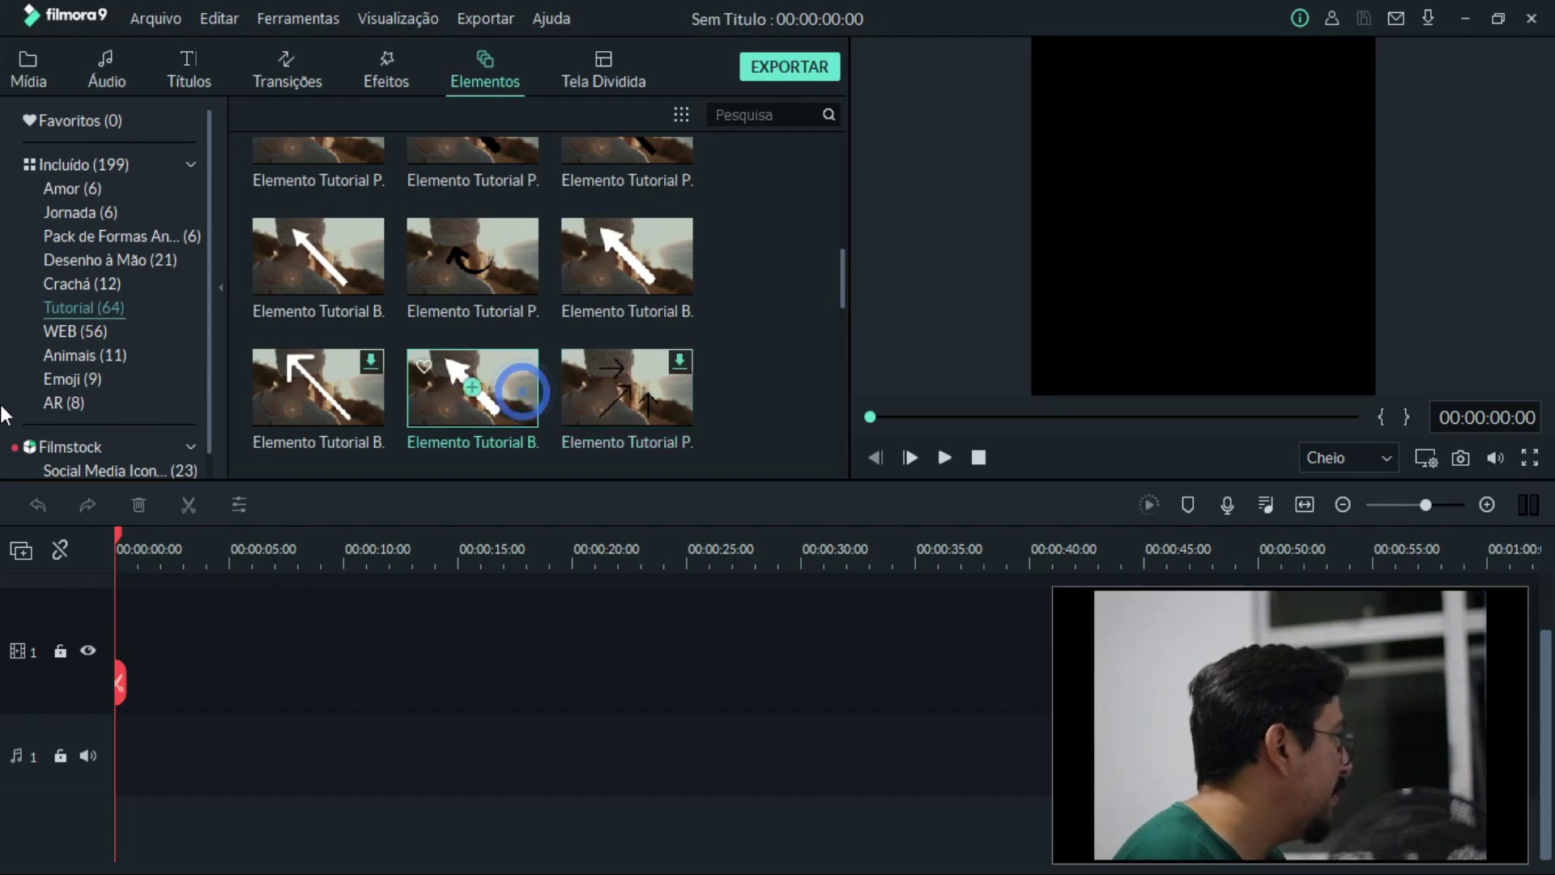
pyautogui.click(575, 409)
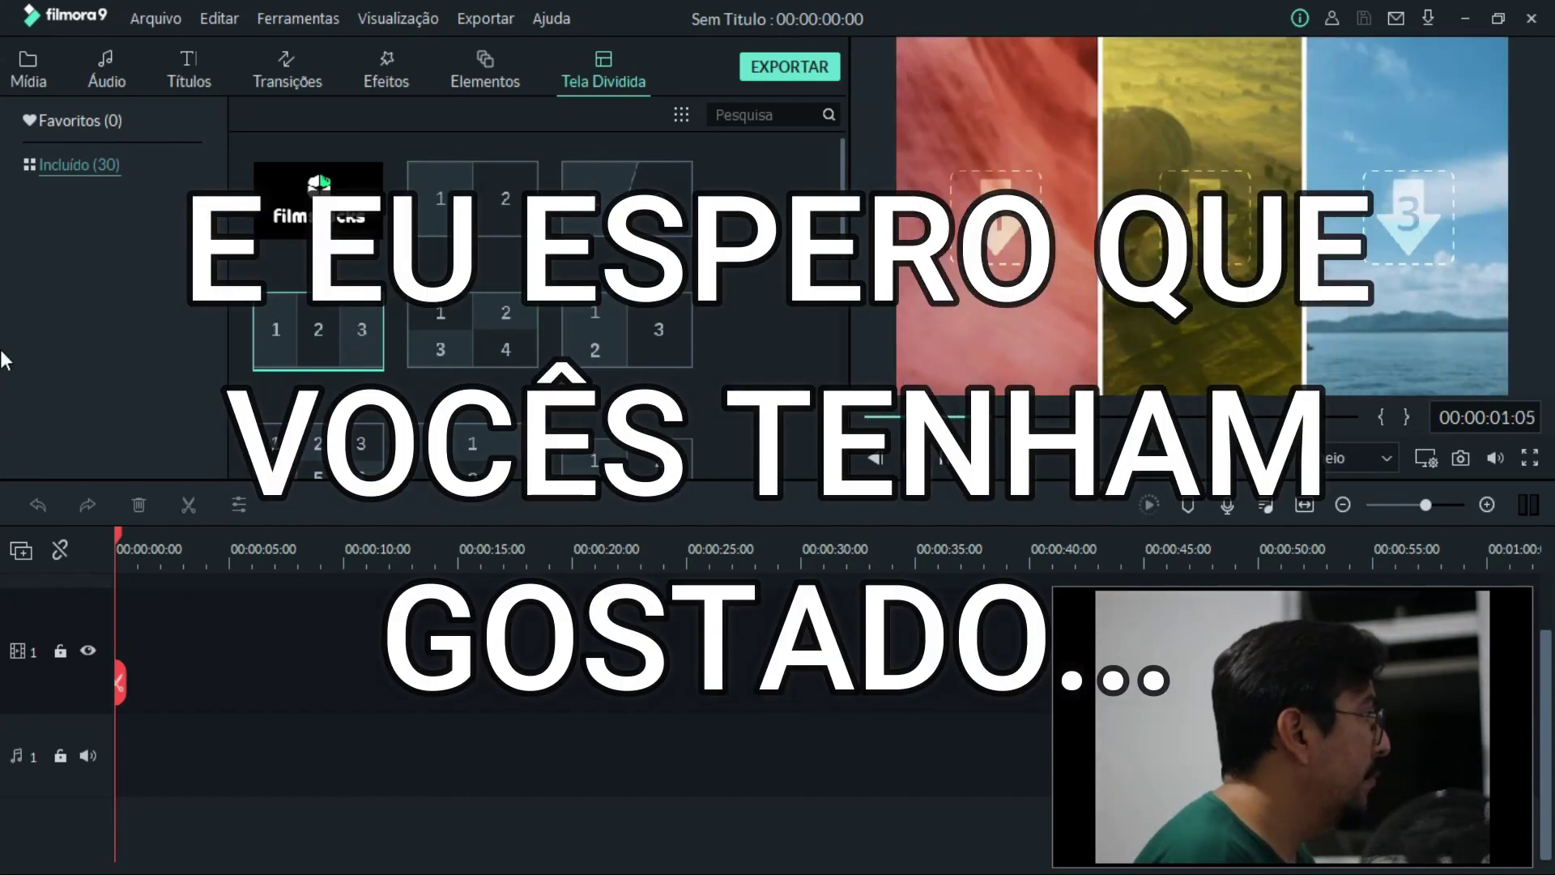
# Preview the four-panel split-screen layout and return to the project's media library.
pyautogui.doubleClick(490, 336)
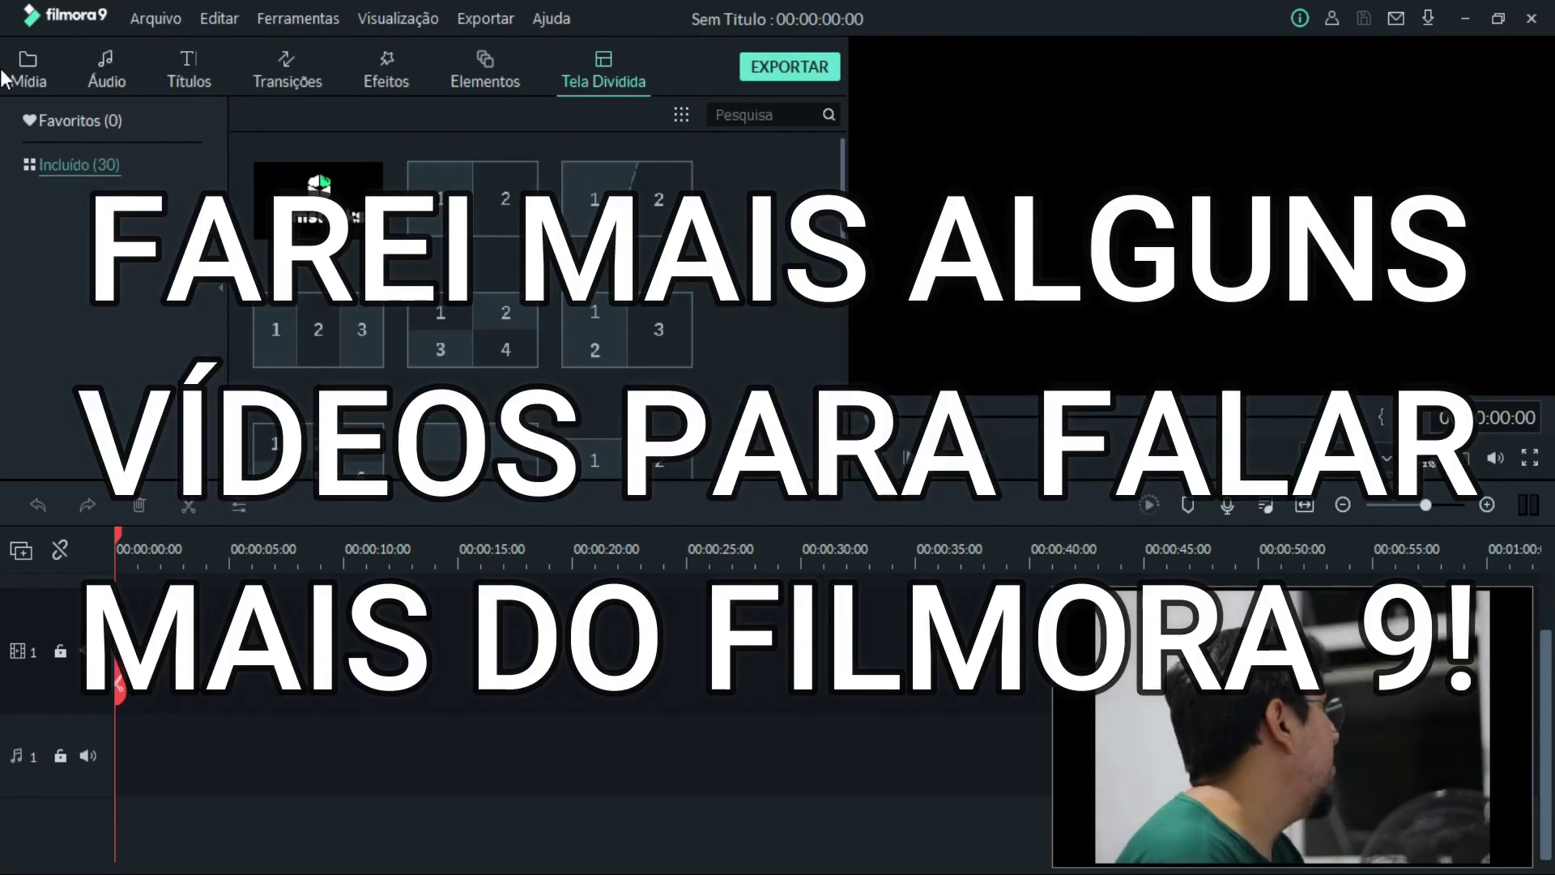
pyautogui.click(24, 79)
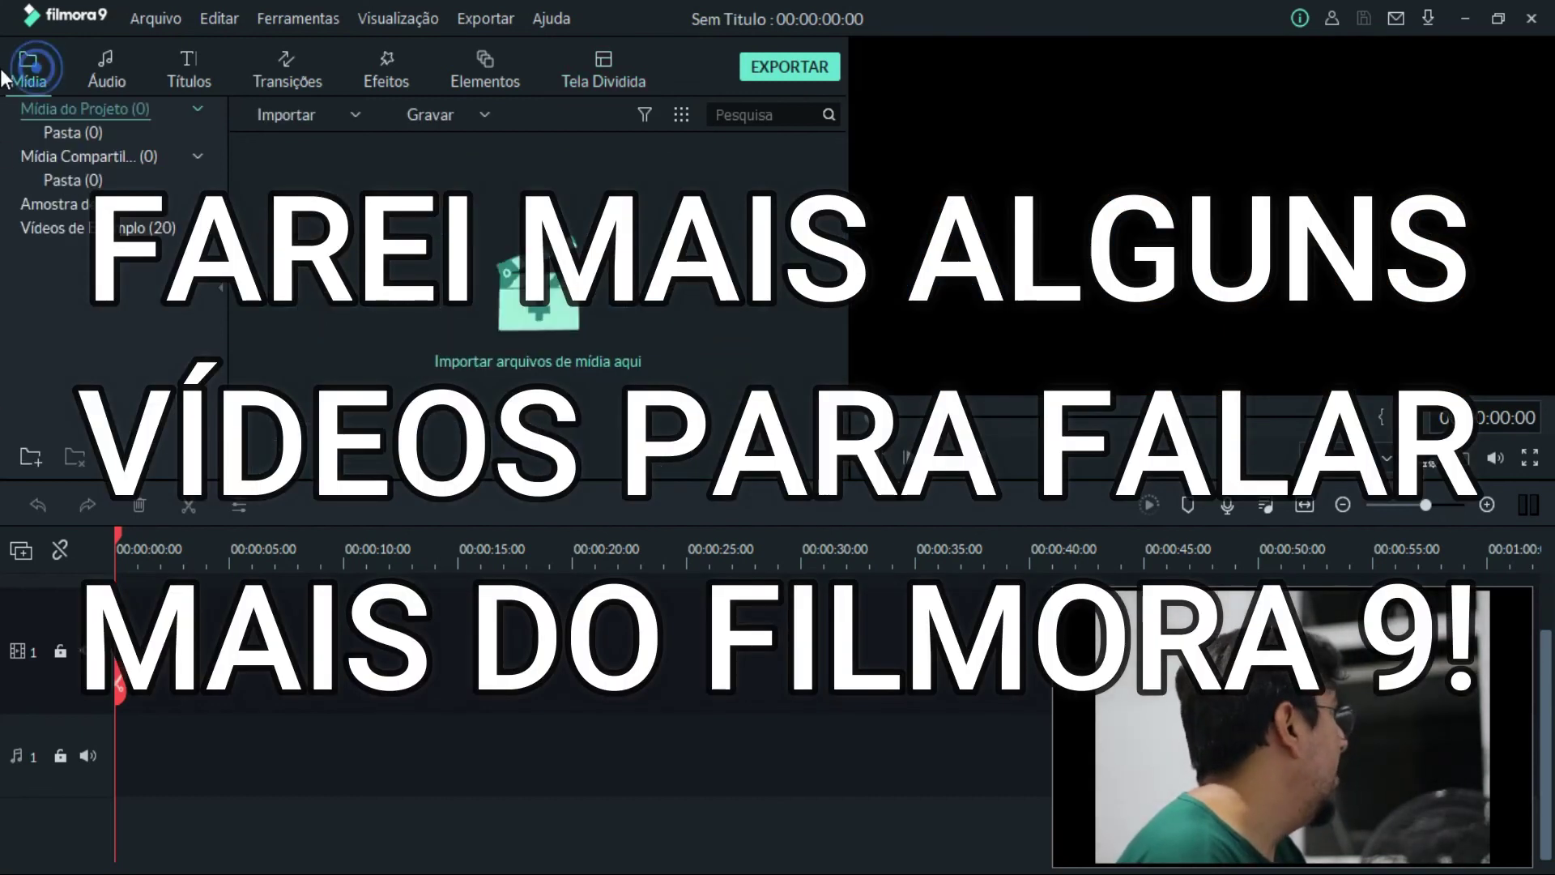